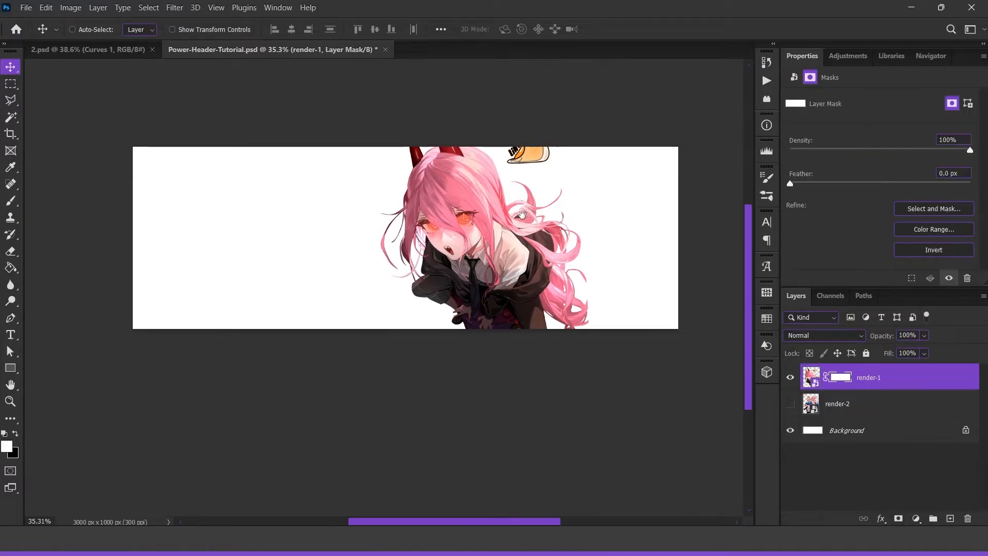
# Paint black on the render-1 layer mask to hide the leftover orange sticker beside the character's head.
pyautogui.click(10, 200)
pyautogui.moveTo(467, 239)
pyautogui.mouseDown()
pyautogui.moveTo(461, 247)
pyautogui.moveTo(466, 228)
pyautogui.mouseUp()
pyautogui.scroll(9, 458, 226)
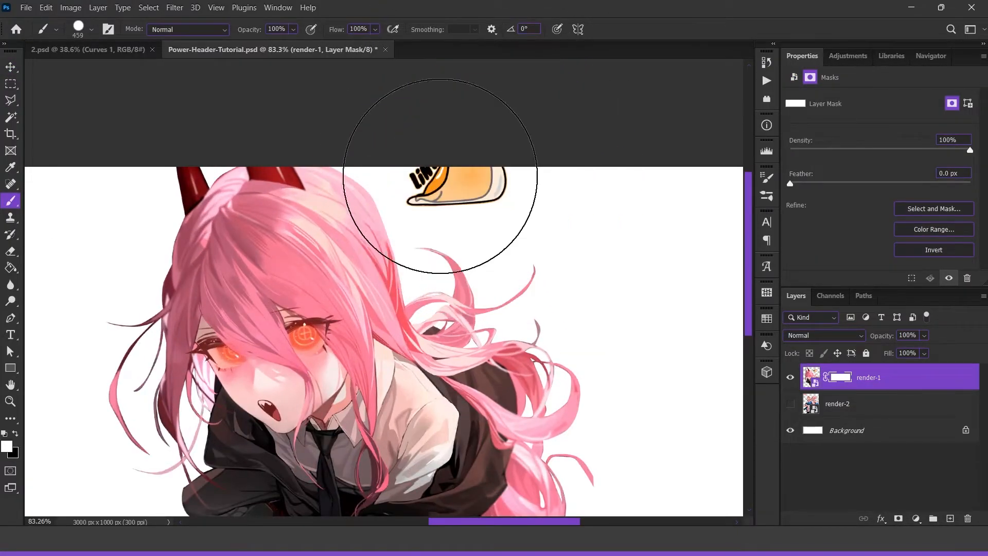
pyautogui.press('x')
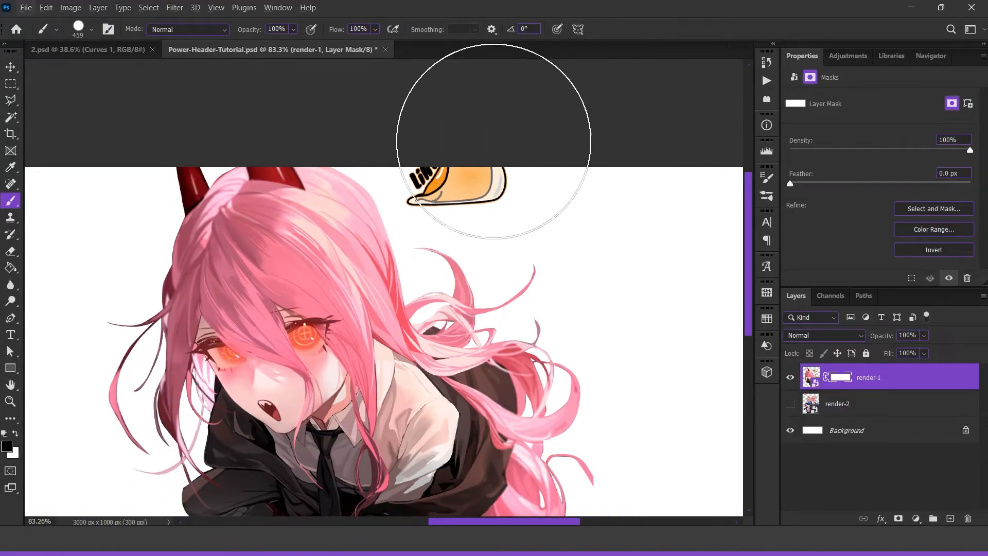
pyautogui.scroll(-8, 480, 145)
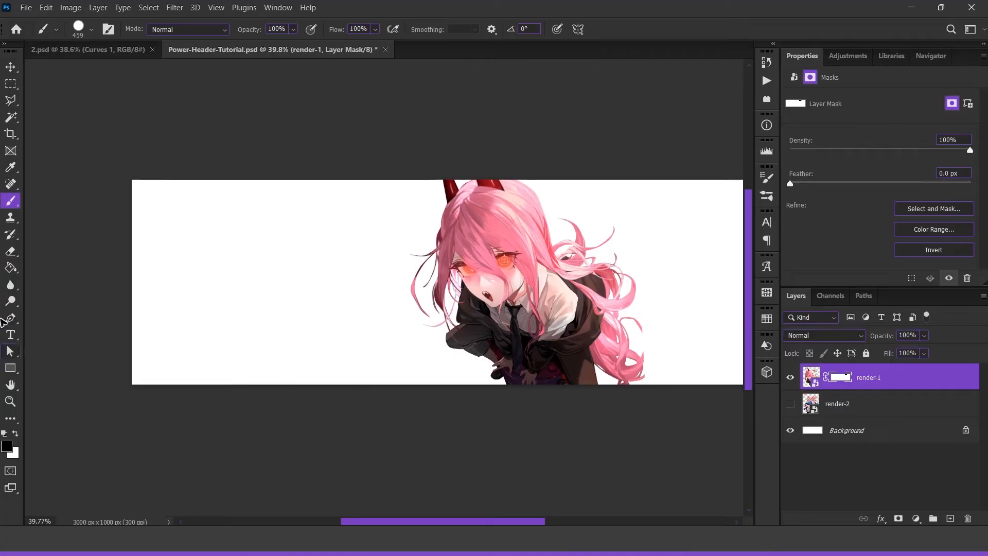
# Add the text "name" in the empty area left of the character and set its font to Billo Regular.
pyautogui.click(11, 335)
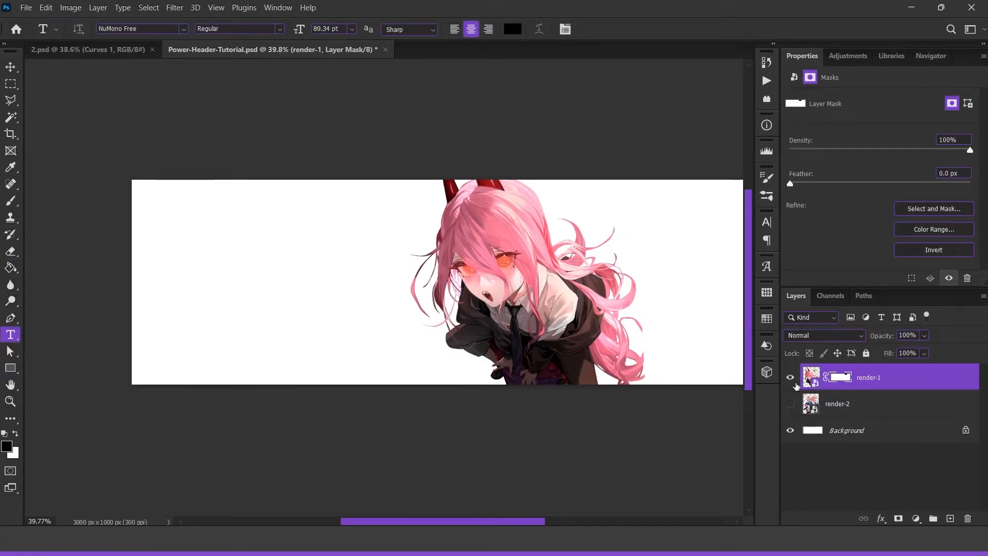
pyautogui.click(330, 302)
pyautogui.write('NAME')
pyautogui.press('BackSpace')
pyautogui.press('BackSpace')
pyautogui.write('me')
pyautogui.click(611, 29)
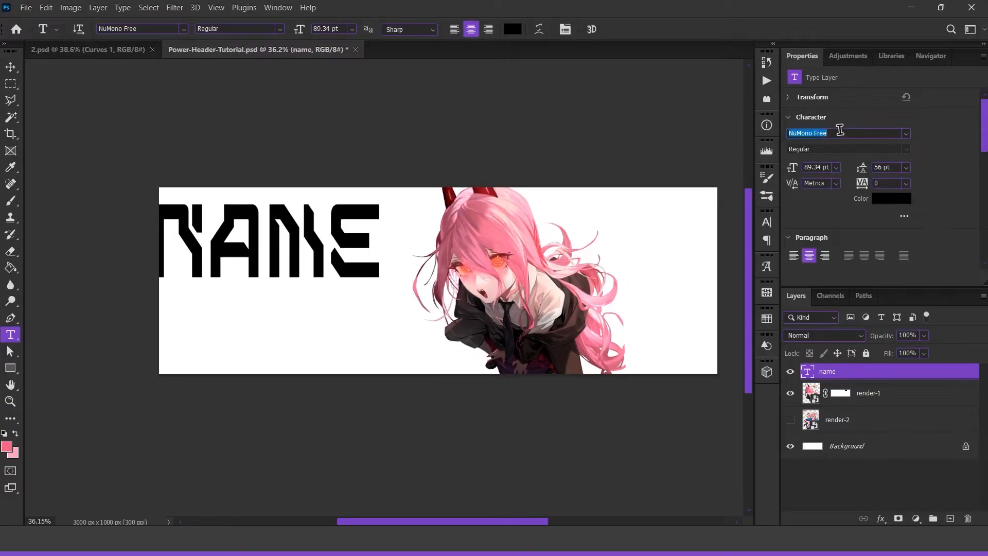
pyautogui.write('bill')
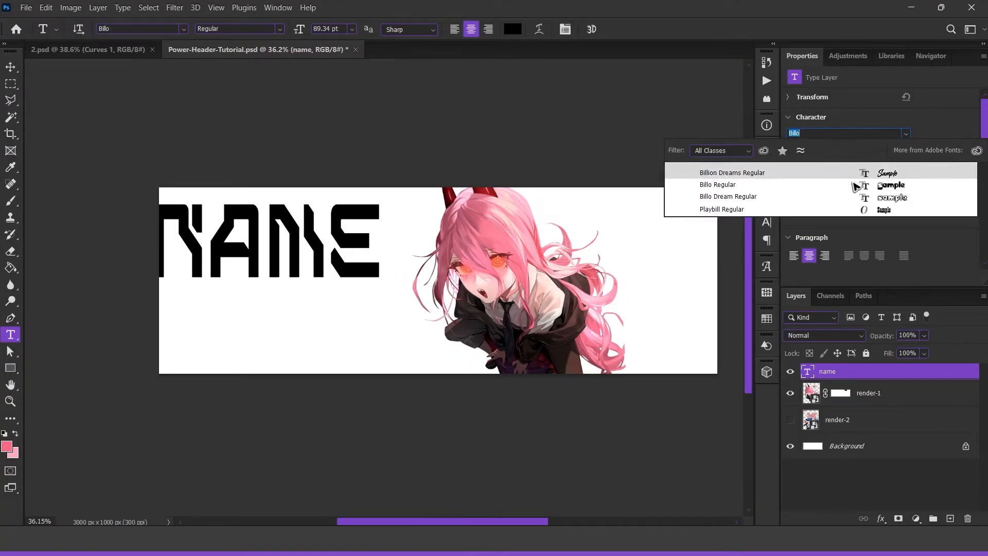
pyautogui.click(821, 184)
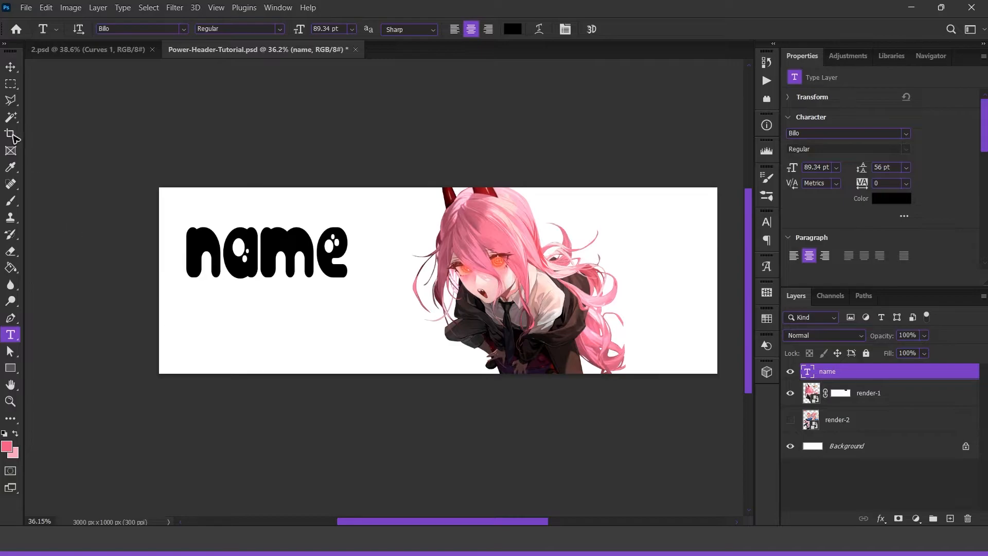
# Align the name text to the canvas center both horizontally and vertically, then clear the selection.
pyautogui.click(10, 67)
pyautogui.hotkey('ctrl', 'a')
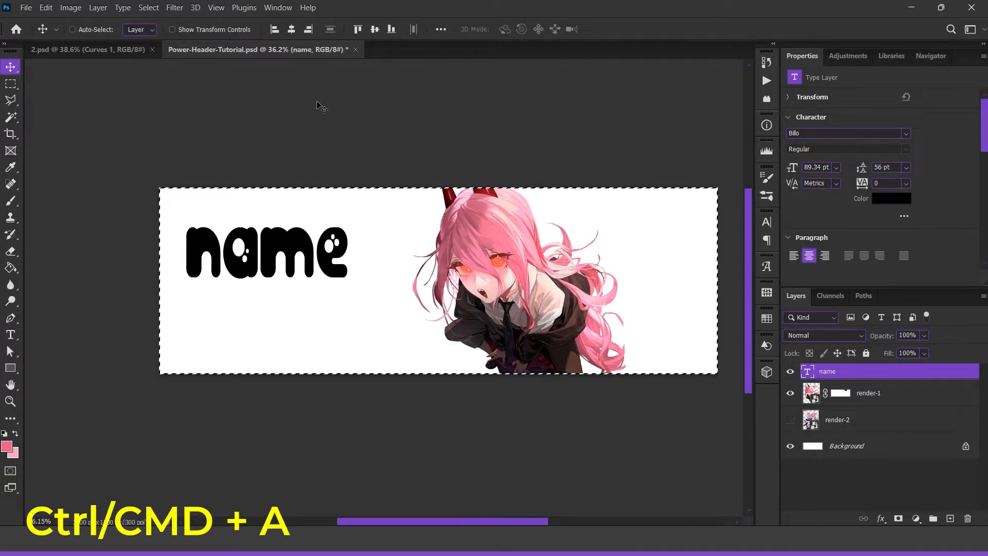
pyautogui.click(291, 29)
pyautogui.click(374, 29)
pyautogui.scroll(2, 426, 250)
pyautogui.hotkey('ctrl', 'd')
# Set the name text's size to 52 pt and place it vertically centered in the empty area left of the character.
pyautogui.moveTo(797, 165)
pyautogui.mouseDown()
pyautogui.moveTo(774, 166)
pyautogui.moveTo(794, 174)
pyautogui.mouseUp()
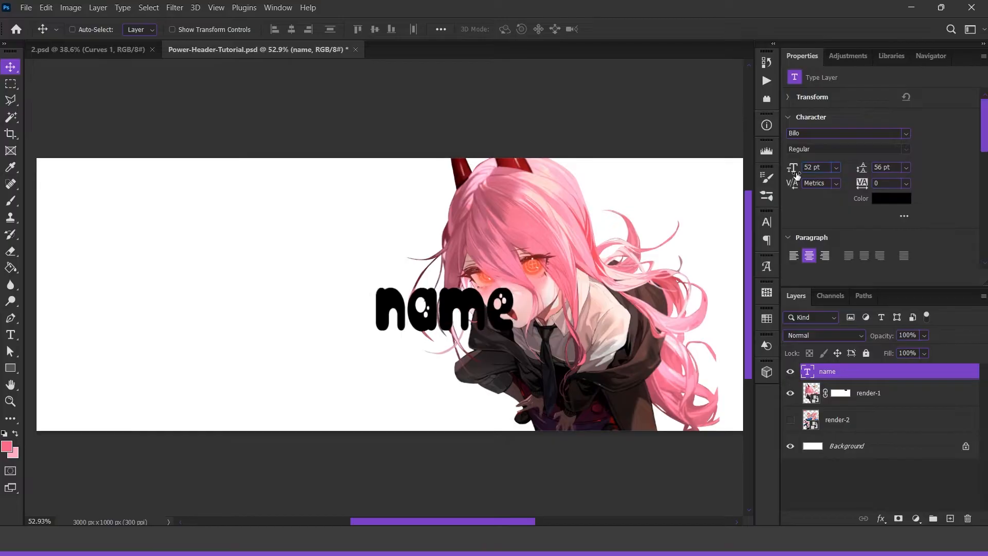
pyautogui.hotkey('ctrl', 'a')
pyautogui.click(374, 29)
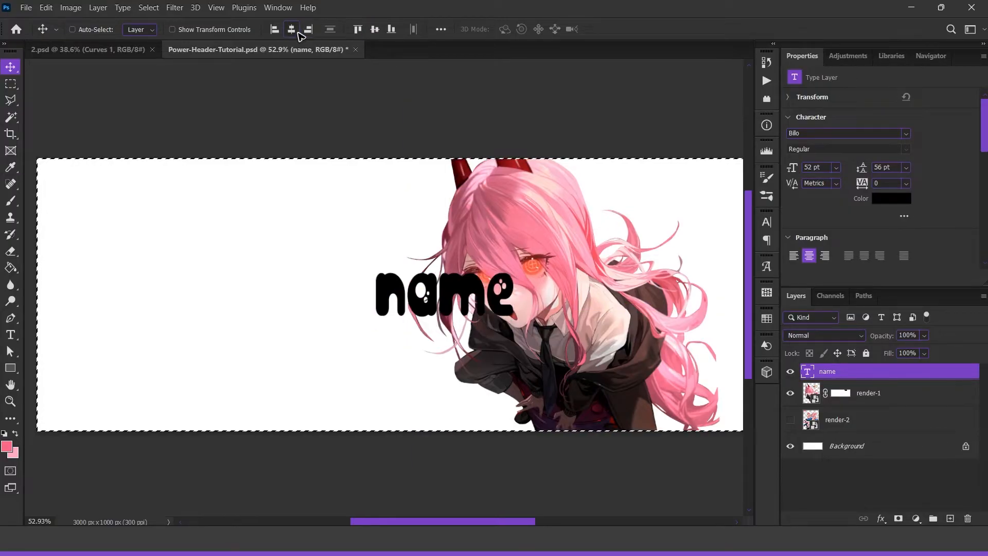
pyautogui.hotkey('ctrl', 'd')
pyautogui.moveTo(482, 297); pyautogui.dragTo(277, 299)
pyautogui.scroll(-2, 276, 298)
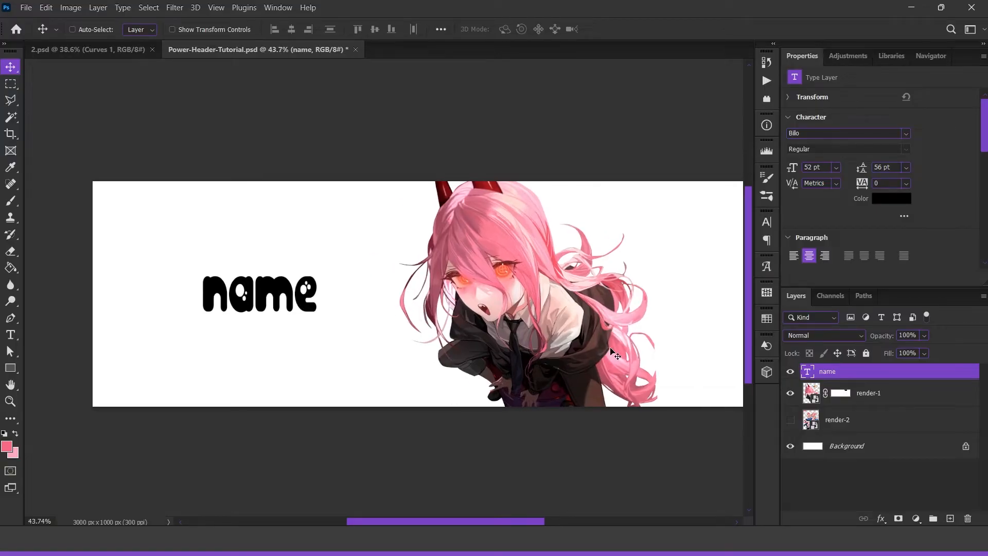
# Skew the name text horizontally by about -9.5° so it slants to the right.
pyautogui.hotkey('ctrl', 't')
pyautogui.rightClick(298, 301)
pyautogui.click(334, 72)
pyautogui.moveTo(261, 354); pyautogui.dragTo(246, 354)
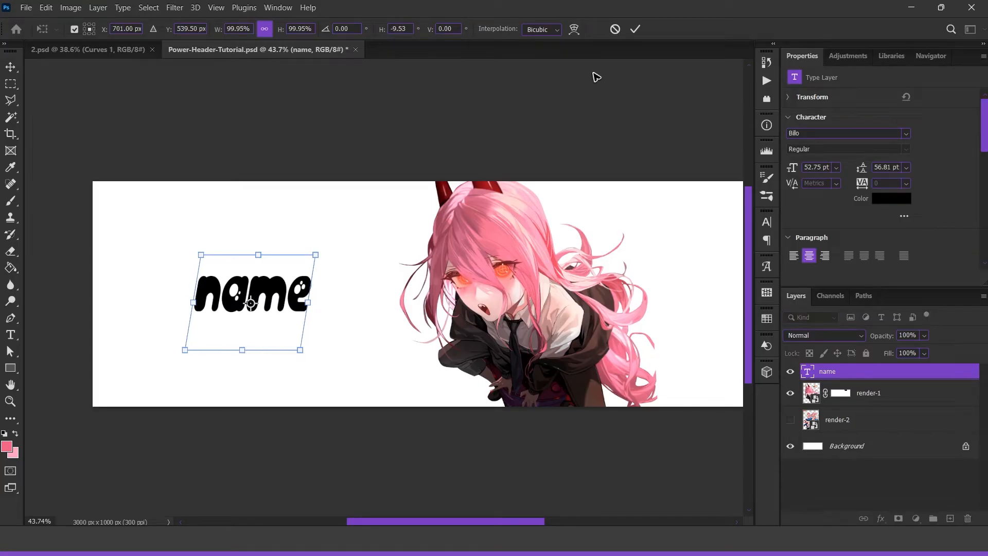
pyautogui.click(636, 31)
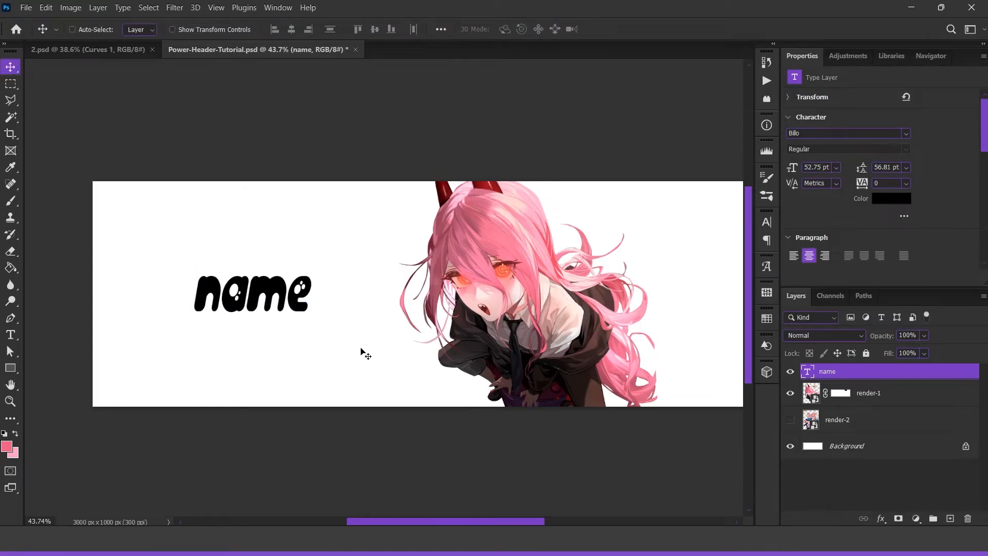
# Add a linear Gradient Overlay to the name layer and set the gradient's pink stop to #fda5b4.
pyautogui.doubleClick(882, 378)
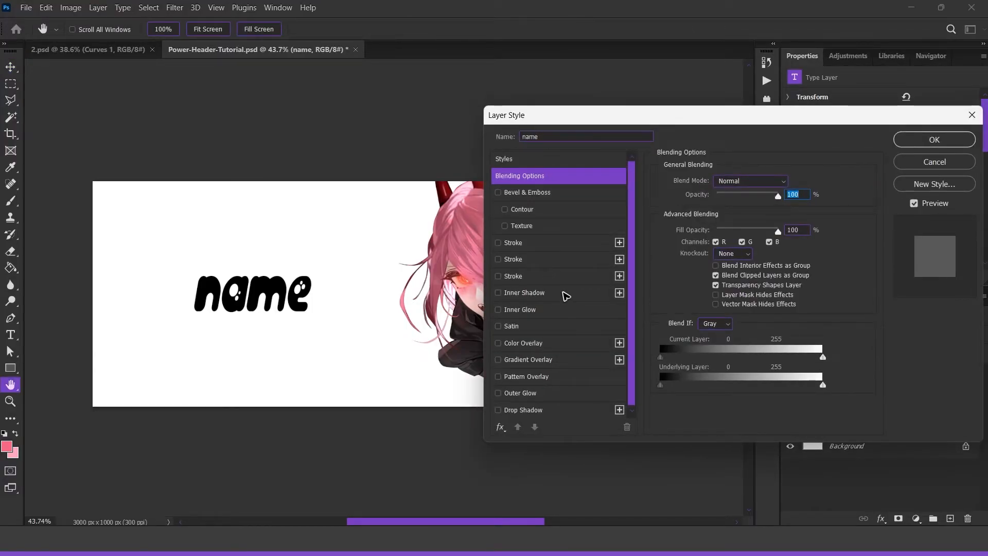
pyautogui.click(498, 360)
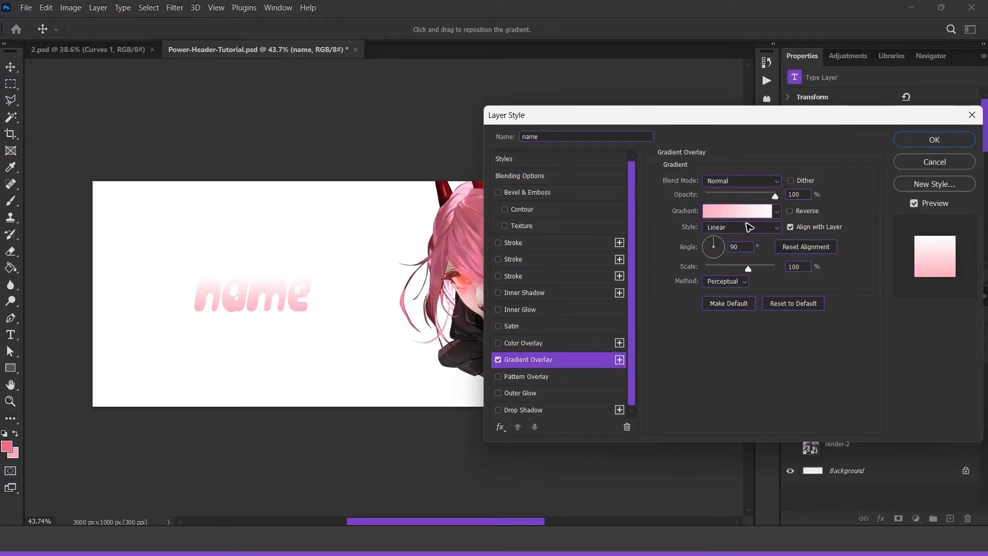
pyautogui.click(737, 210)
pyautogui.click(704, 365)
pyautogui.click(762, 420)
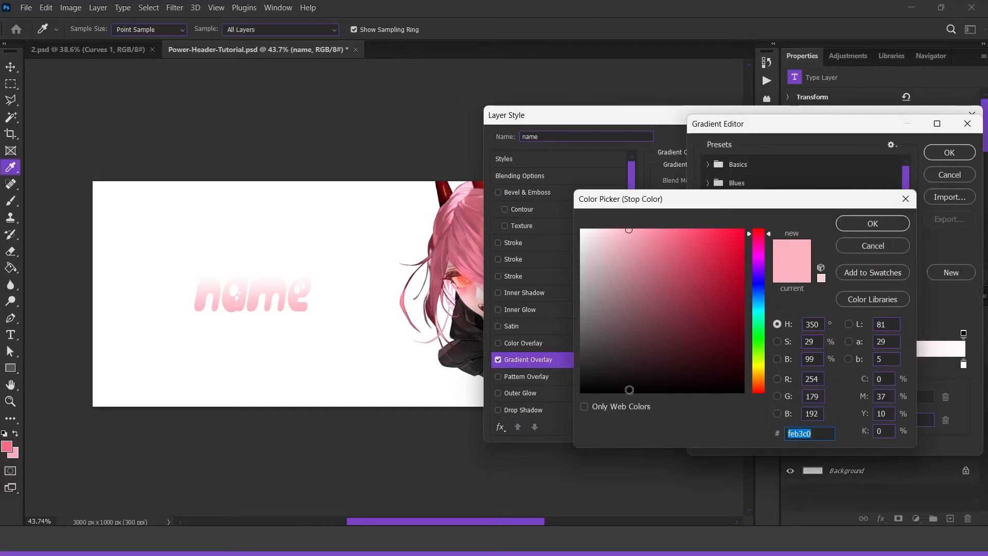
pyautogui.click(638, 230)
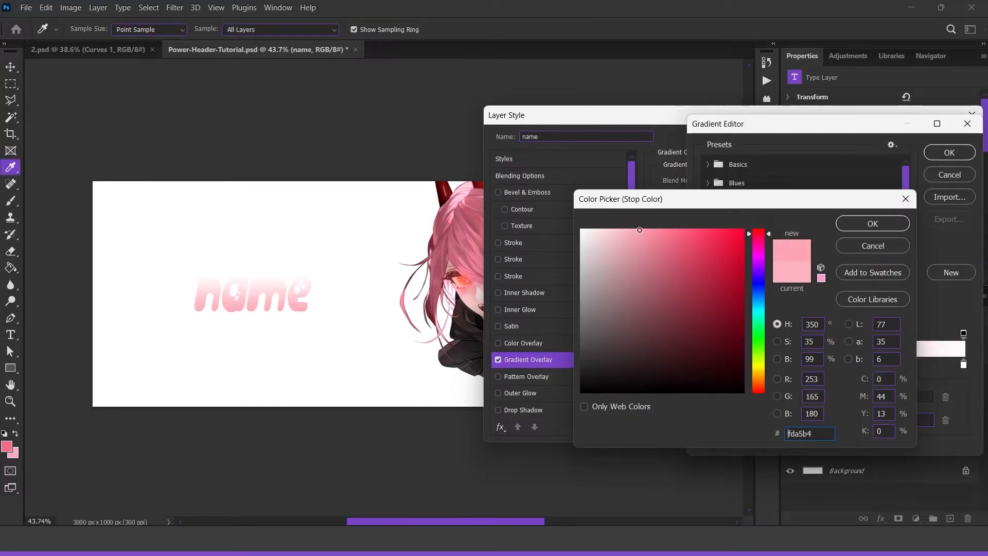
pyautogui.click(872, 223)
pyautogui.click(949, 152)
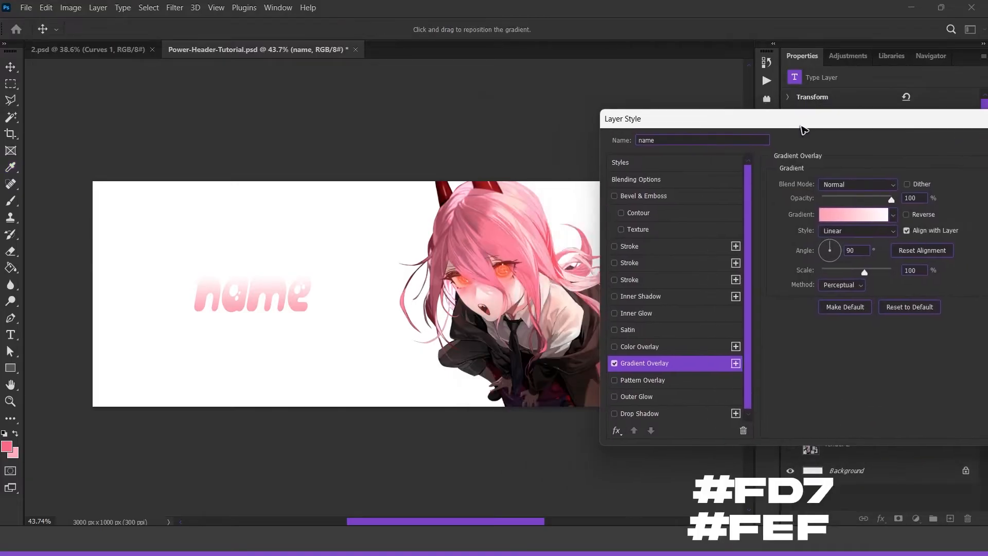
# Change the gradient's pink stop to a deeper pink sampled from the character's hair and apply the layer style.
pyautogui.click(854, 225)
pyautogui.doubleClick(963, 364)
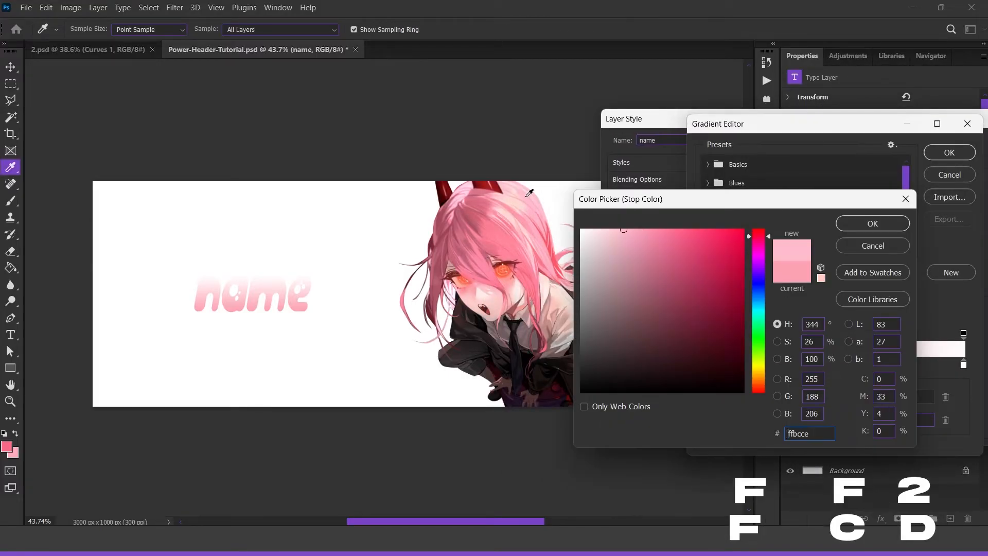
pyautogui.click(524, 197)
pyautogui.click(872, 224)
pyautogui.doubleClick(763, 365)
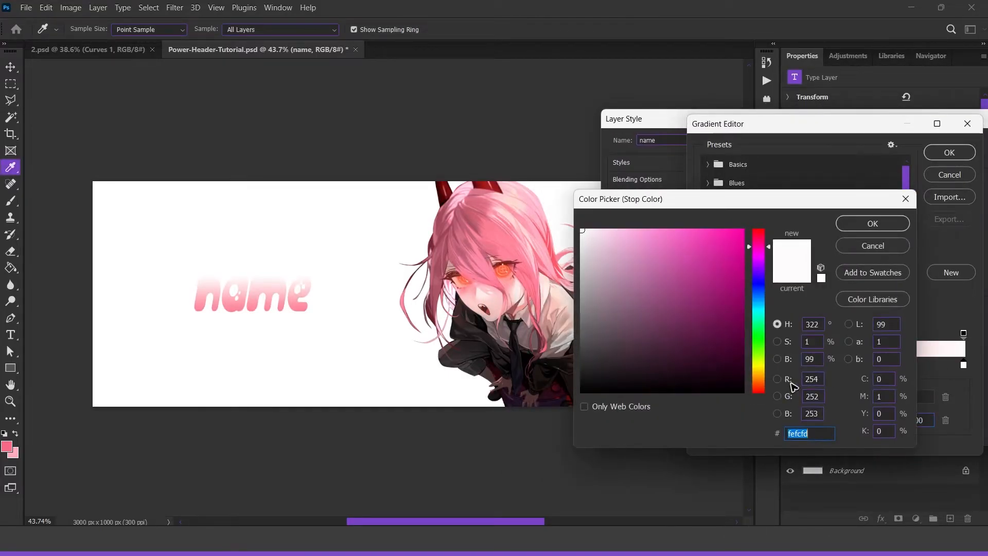
pyautogui.click(872, 223)
pyautogui.click(949, 152)
pyautogui.click(864, 214)
pyautogui.click(949, 153)
pyautogui.moveTo(804, 119); pyautogui.dragTo(478, 122)
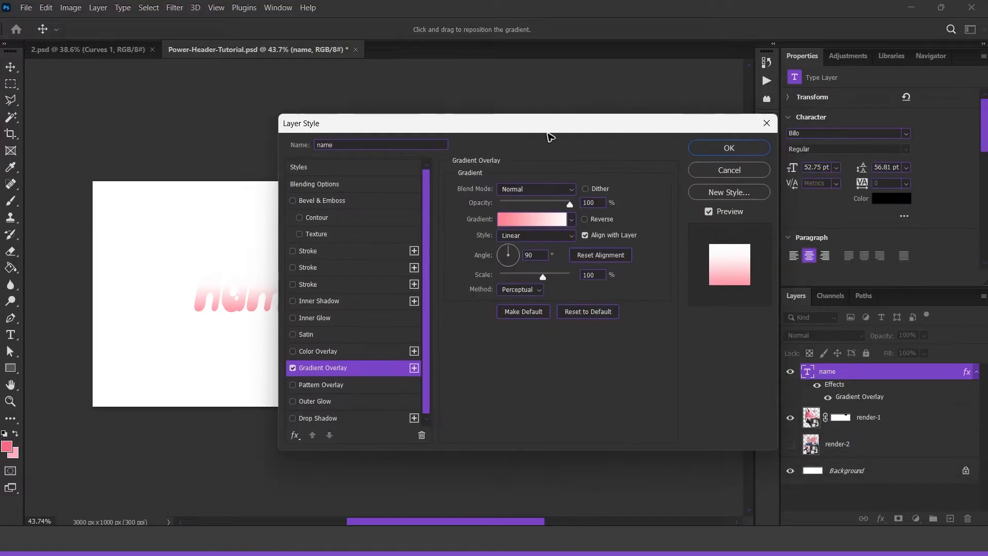
pyautogui.click(728, 144)
# Add a Solid Color fill layer directly above the Background, using pink #ff8fa4 sampled from the character's hair.
pyautogui.click(887, 471)
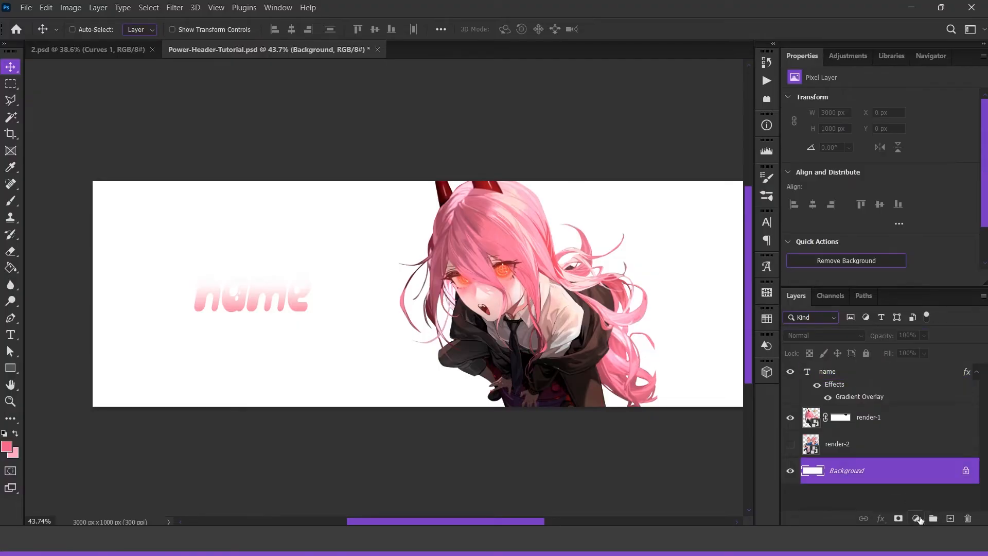
pyautogui.click(916, 518)
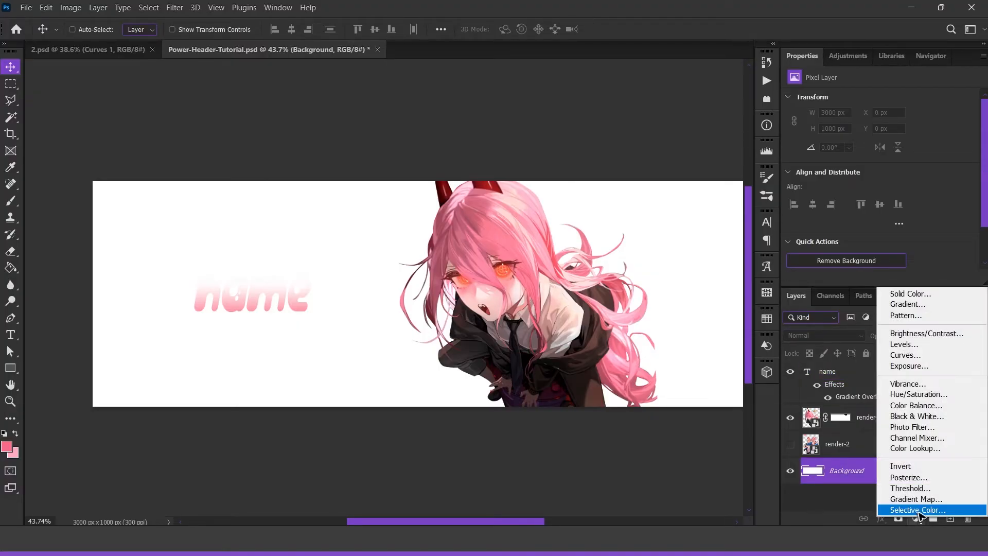
pyautogui.click(897, 293)
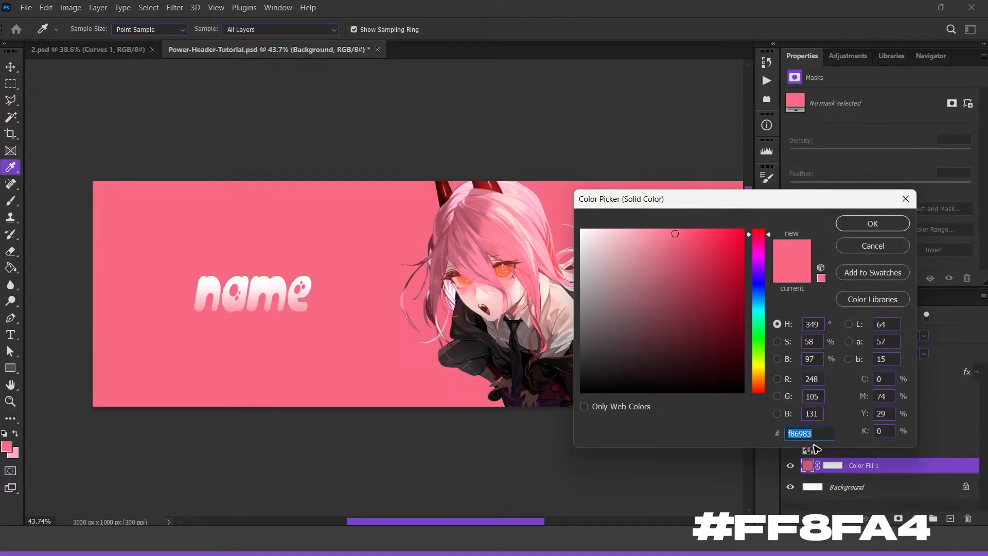
pyautogui.click(529, 224)
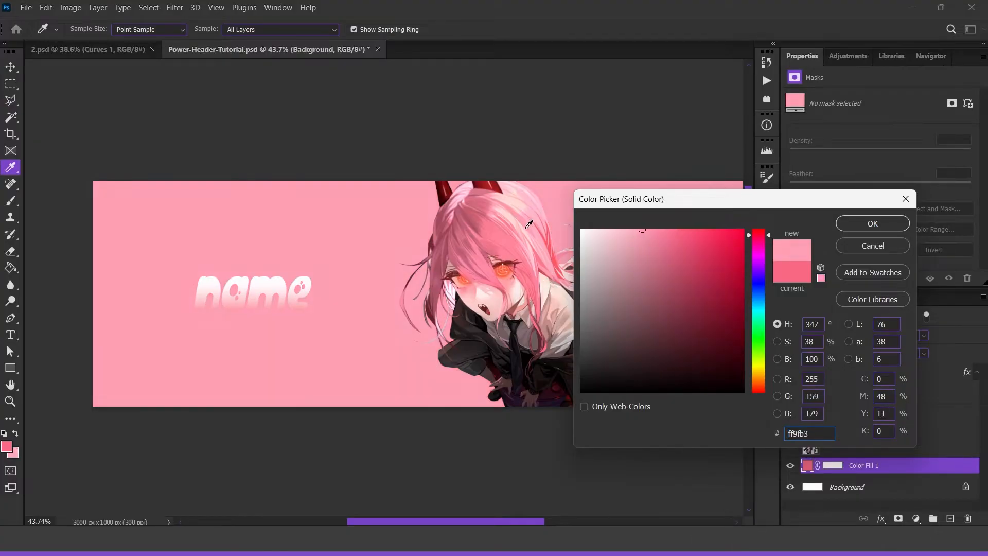
pyautogui.click(488, 214)
pyautogui.click(493, 206)
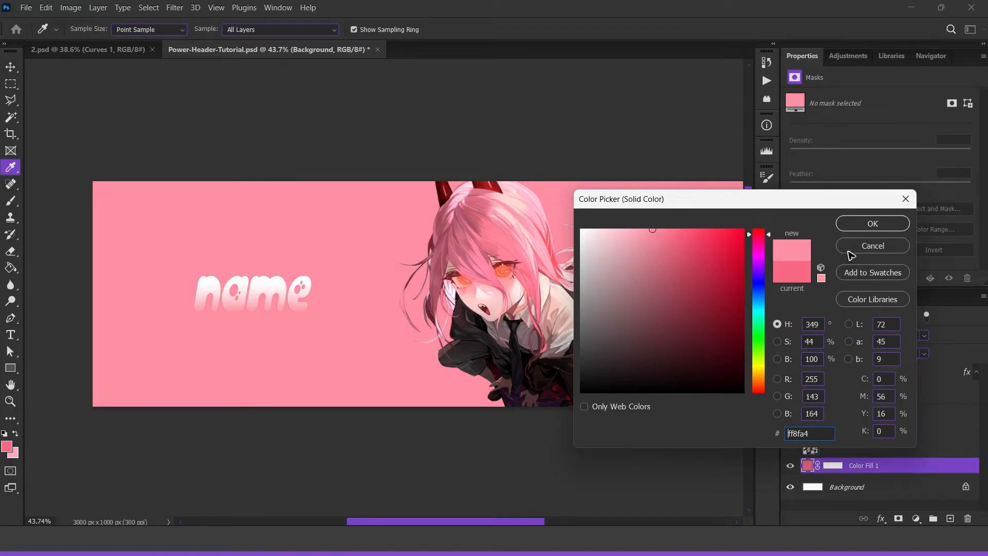
pyautogui.press('Return')
# Duplicate the name text layer.
pyautogui.moveTo(617, 335); pyautogui.dragTo(571, 297)
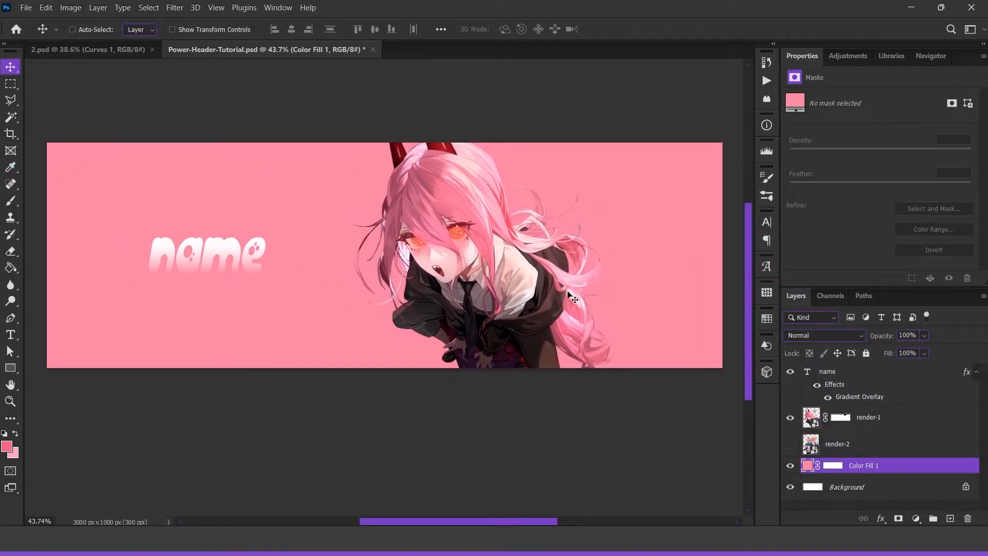
pyautogui.rightClick(226, 252)
pyautogui.click(234, 256)
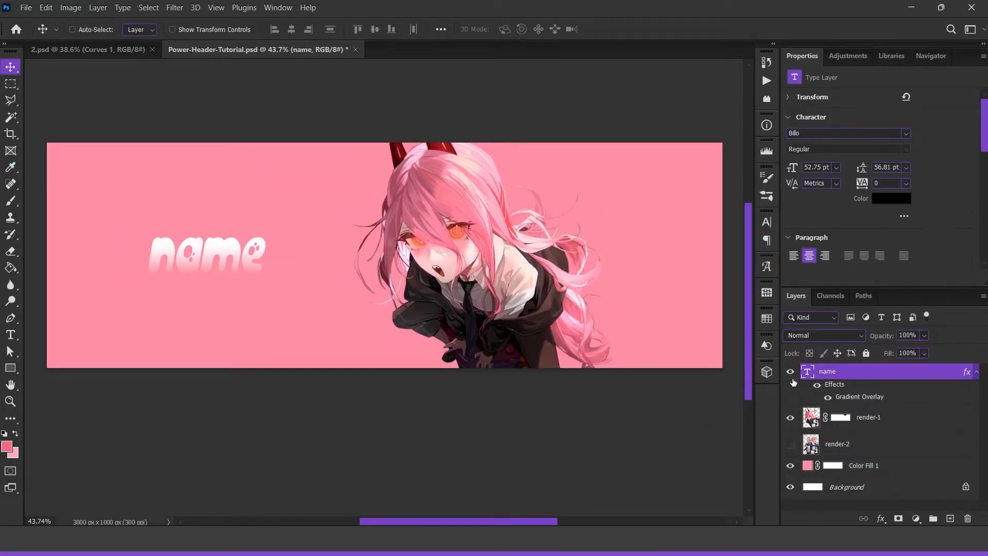
pyautogui.rightClick(226, 258)
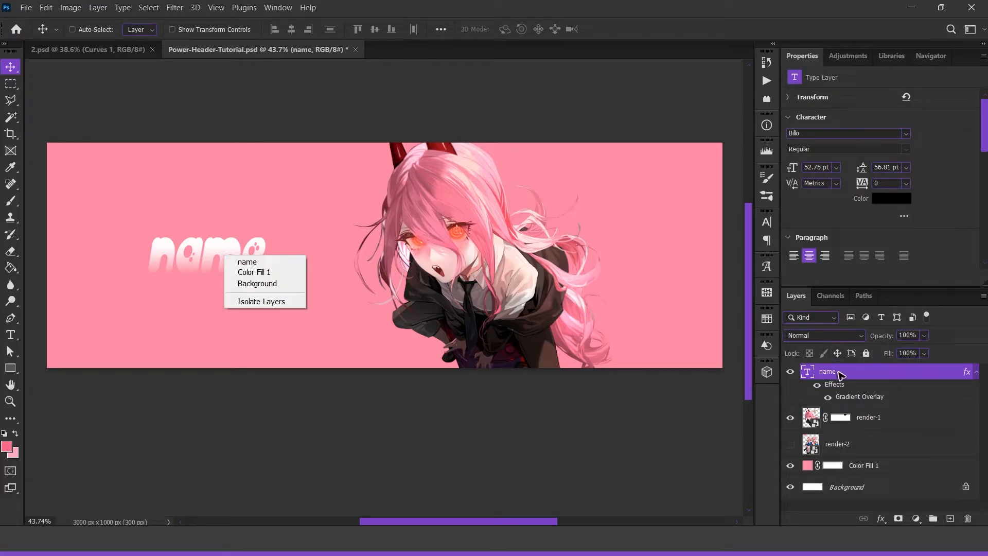
pyautogui.click(839, 375)
pyautogui.hotkey('ctrl', 'j')
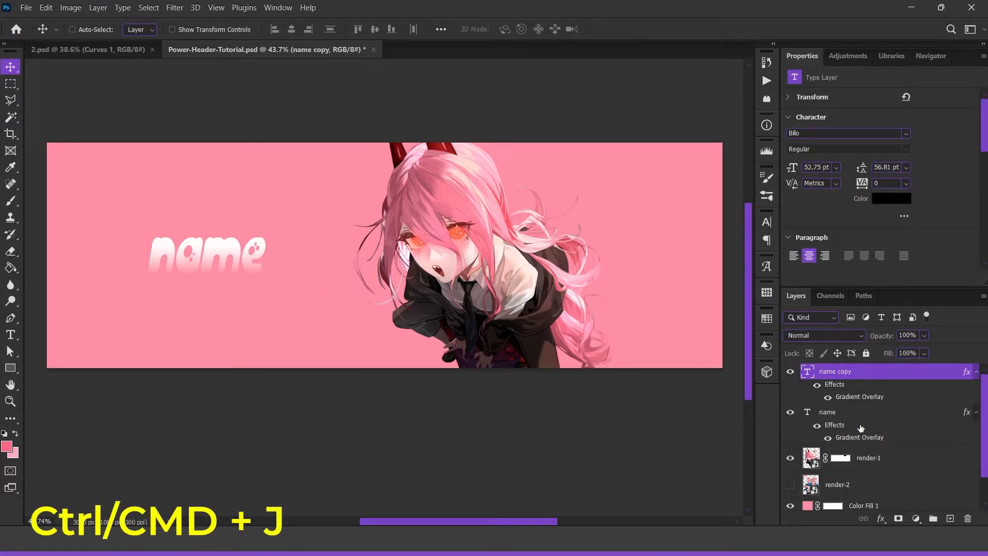
# Replace the Gradient Overlay on the original name layer with a Color Overlay in dark red #74090b sampled from the character's horn.
pyautogui.click(875, 418)
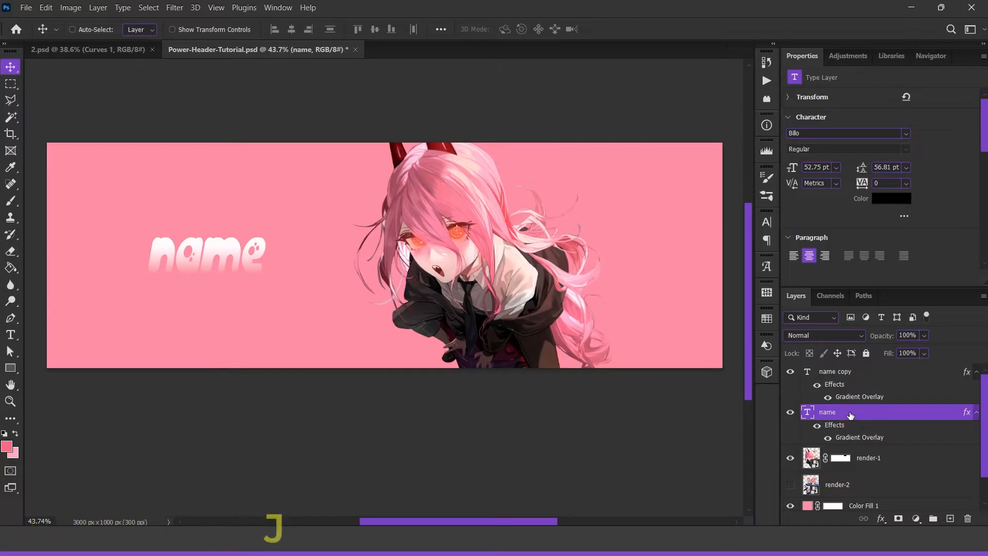
pyautogui.doubleClick(850, 417)
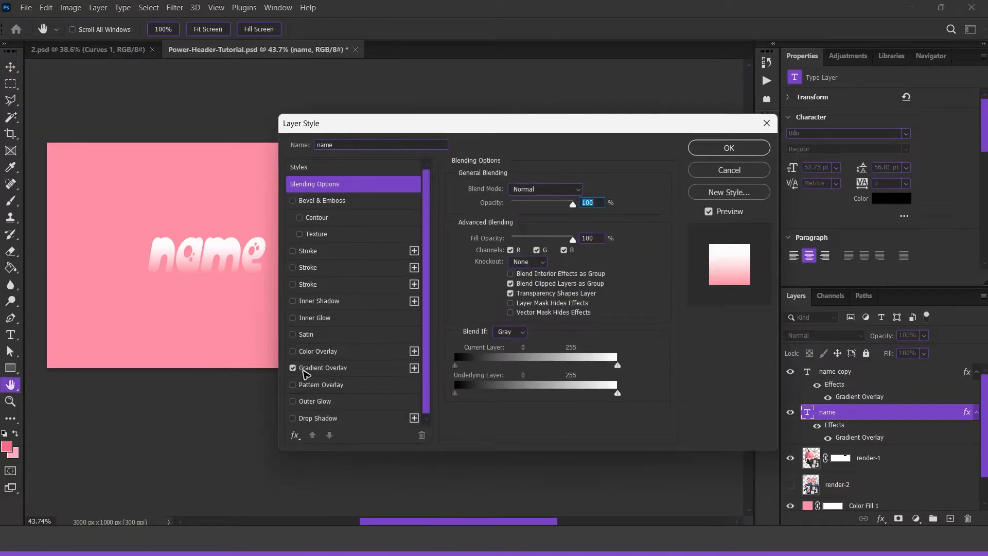
pyautogui.click(292, 351)
pyautogui.moveTo(549, 124); pyautogui.dragTo(721, 123)
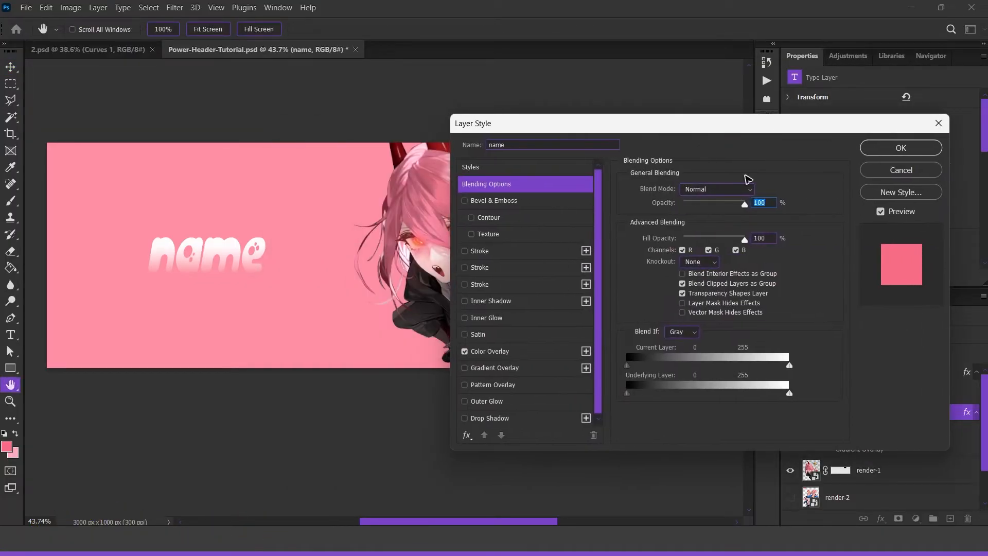
pyautogui.click(533, 354)
pyautogui.click(756, 189)
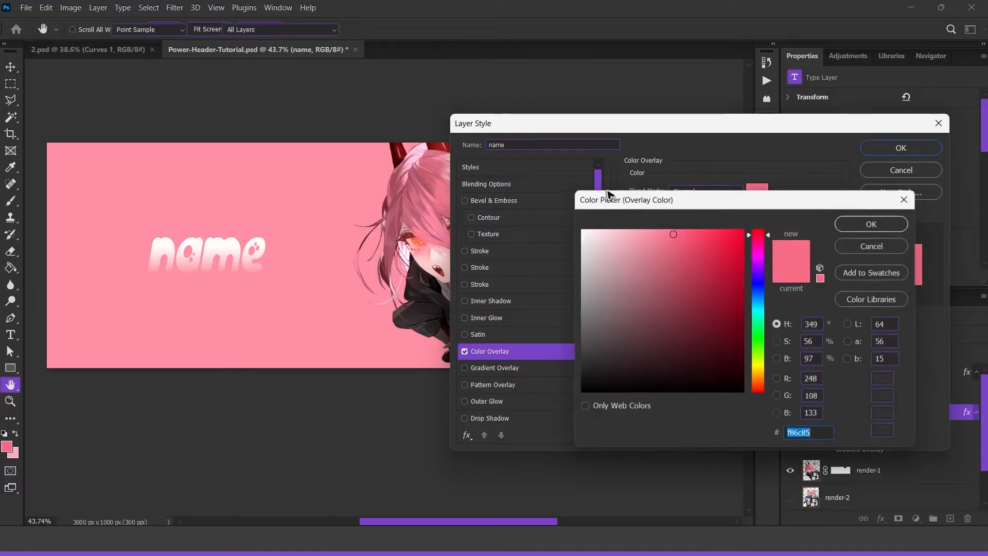
pyautogui.click(410, 150)
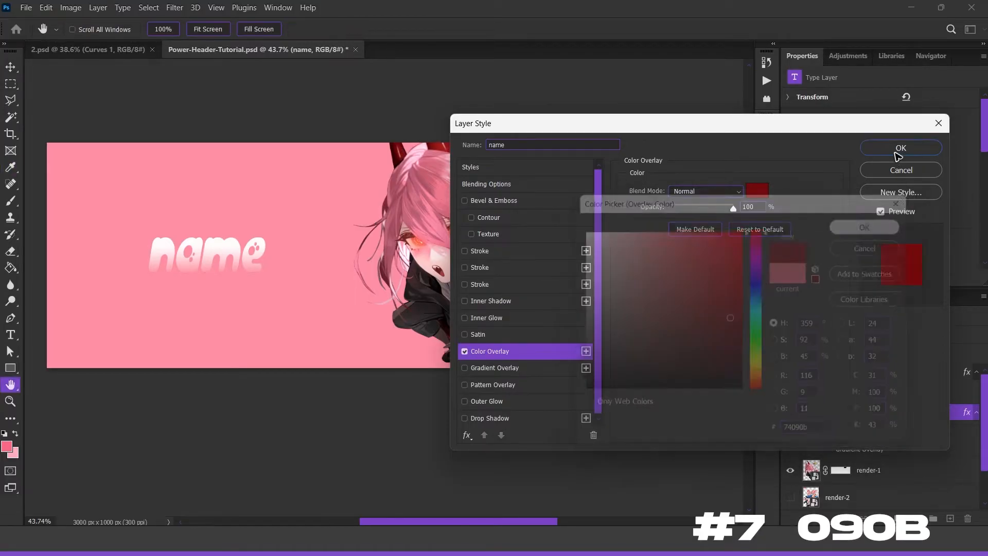
pyautogui.press('Return')
pyautogui.press('Return')
# Rasterize the layer style of the original name layer and apply Motion Blur with angle -90° and distance 239 pixels.
pyautogui.rightClick(910, 414)
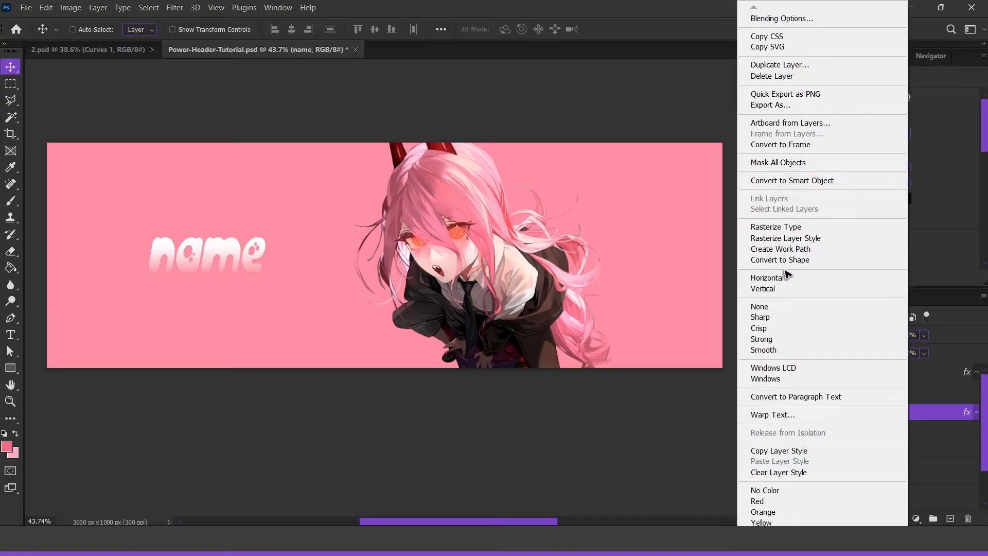
pyautogui.click(783, 236)
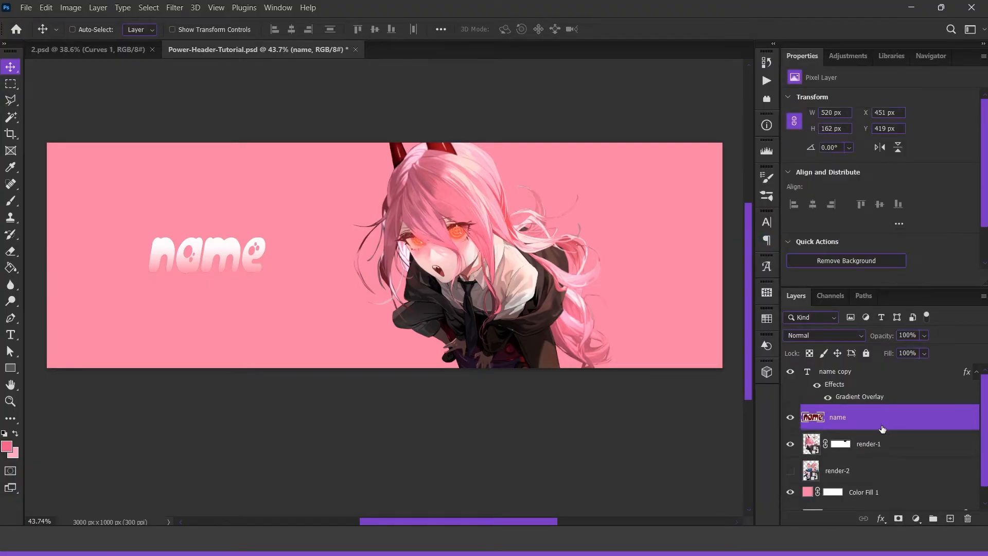
pyautogui.click(174, 10)
pyautogui.moveTo(214, 162)
pyautogui.click(362, 236)
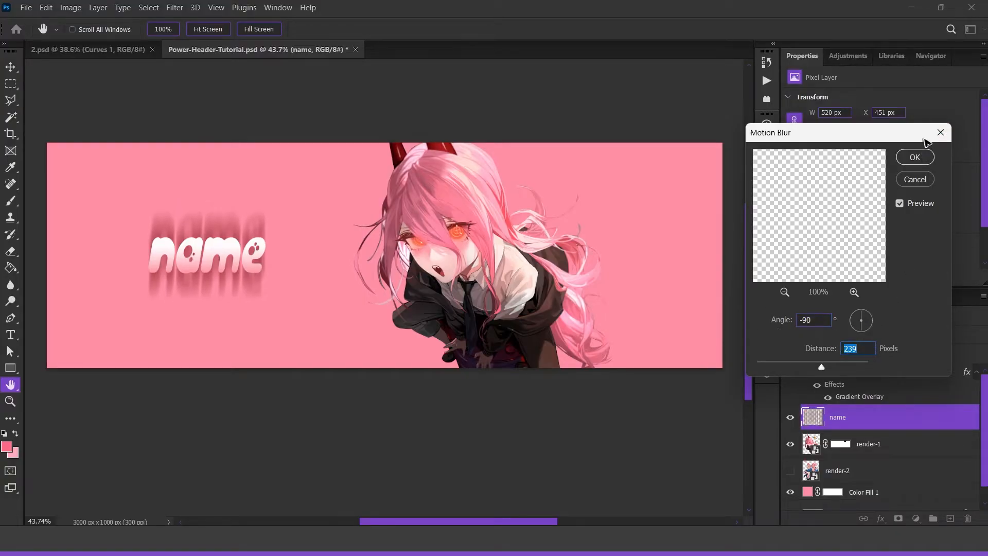
pyautogui.click(916, 157)
# Erase the part of the dark motion blur that extends above the name text using the Eraser tool with a soft brush.
pyautogui.moveTo(159, 242); pyautogui.dragTo(292, 247)
pyautogui.scroll(7, 291, 247)
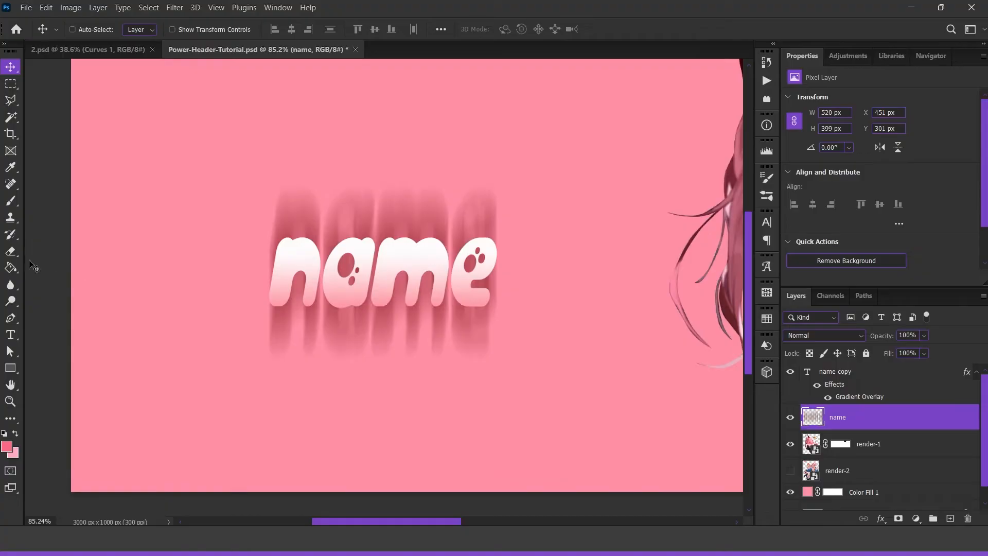
pyautogui.click(8, 251)
pyautogui.rightClick(9, 251)
pyautogui.click(63, 255)
pyautogui.moveTo(393, 211); pyautogui.dragTo(381, 216)
pyautogui.scroll(-3, 268, 174)
pyautogui.moveTo(268, 173); pyautogui.dragTo(253, 144)
pyautogui.scroll(-2, 548, 161)
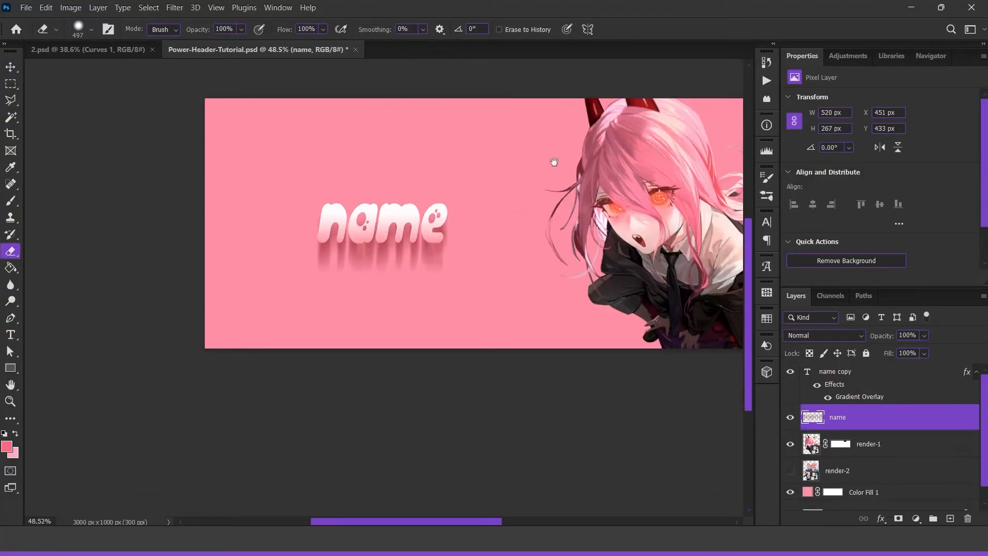
# Lower the blurred name layer's opacity to 38%.
pyautogui.moveTo(907, 353); pyautogui.dragTo(904, 353)
pyautogui.scroll(-1, 515, 277)
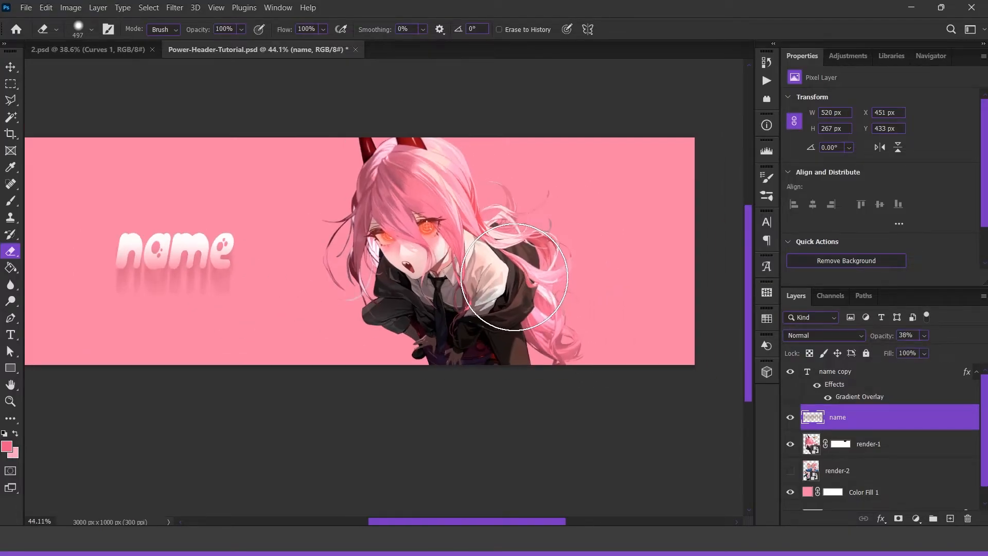
pyautogui.scroll(-1, 855, 471)
# Draw an upright rectangle shape about 346 x 818 px on a layer directly above render-2 and remove its stroke.
pyautogui.click(844, 455)
pyautogui.moveTo(10, 368); pyautogui.dragTo(52, 364)
pyautogui.moveTo(329, 246); pyautogui.dragTo(407, 431)
pyautogui.click(828, 209)
pyautogui.click(803, 231)
# Fill the rectangle with light pink #ffabc5.
pyautogui.click(827, 190)
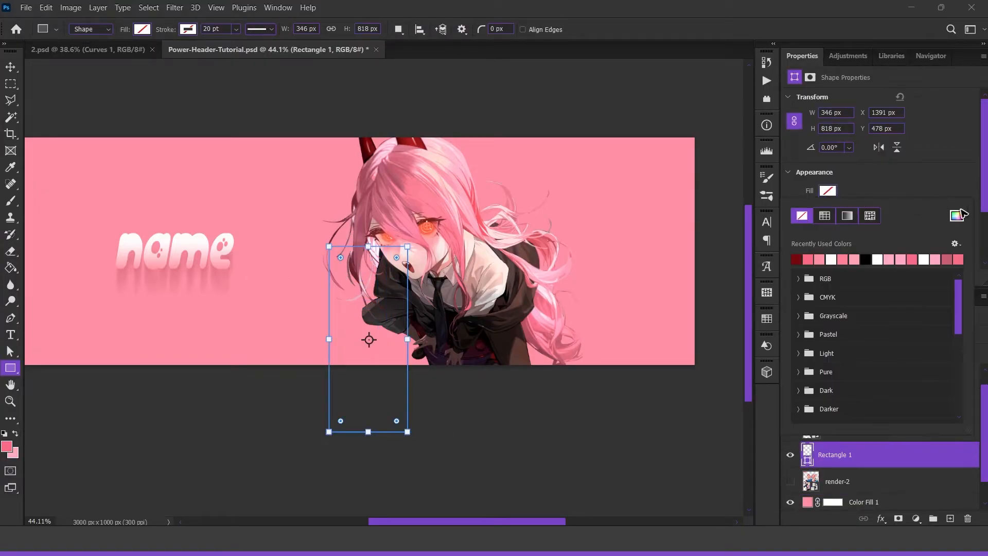
pyautogui.click(957, 216)
pyautogui.write('ffabc5')
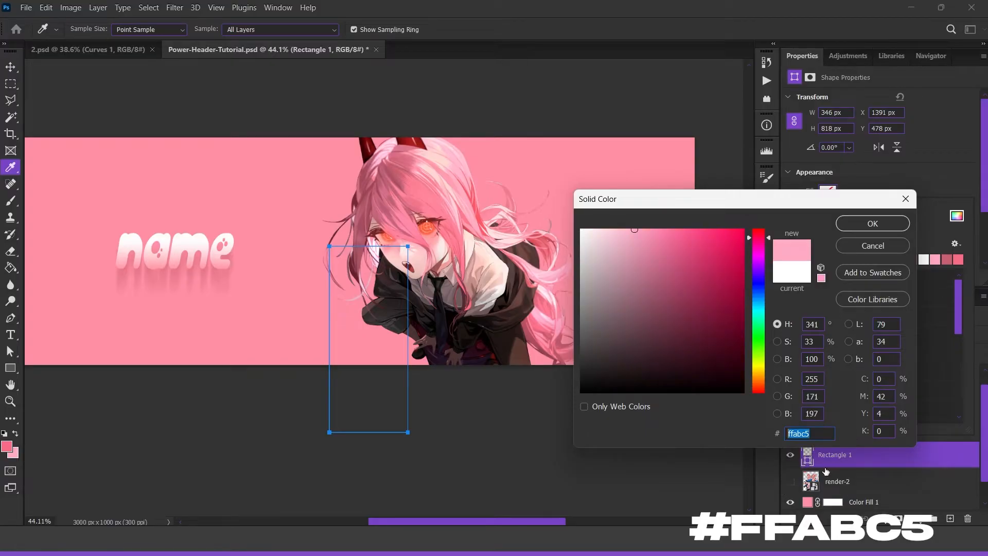
pyautogui.press('Return')
pyautogui.click(869, 466)
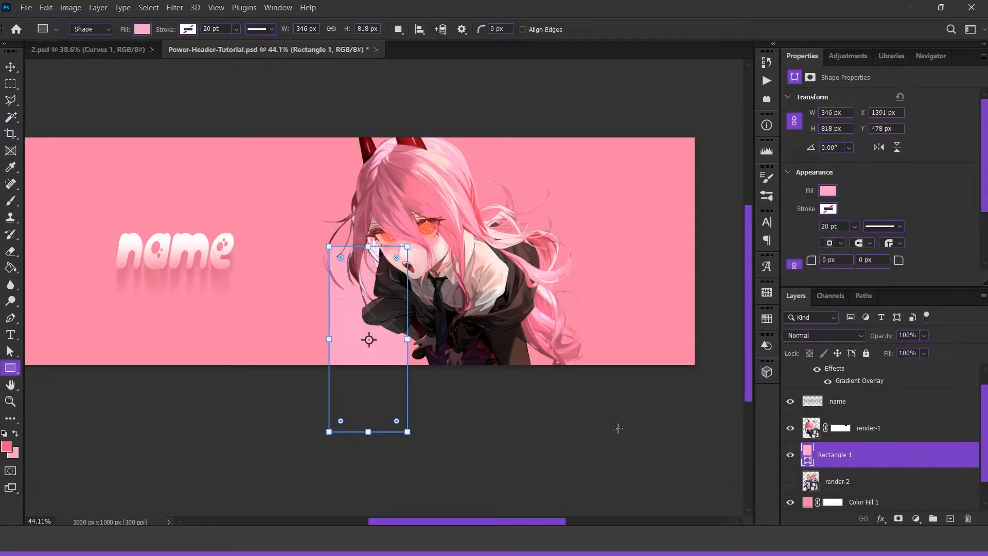
# Rotate the rectangle to -35°, move it to the lower right of the character and widen it to about 414 px.
pyautogui.hotkey('ctrl', 't')
pyautogui.moveTo(438, 238); pyautogui.dragTo(374, 217)
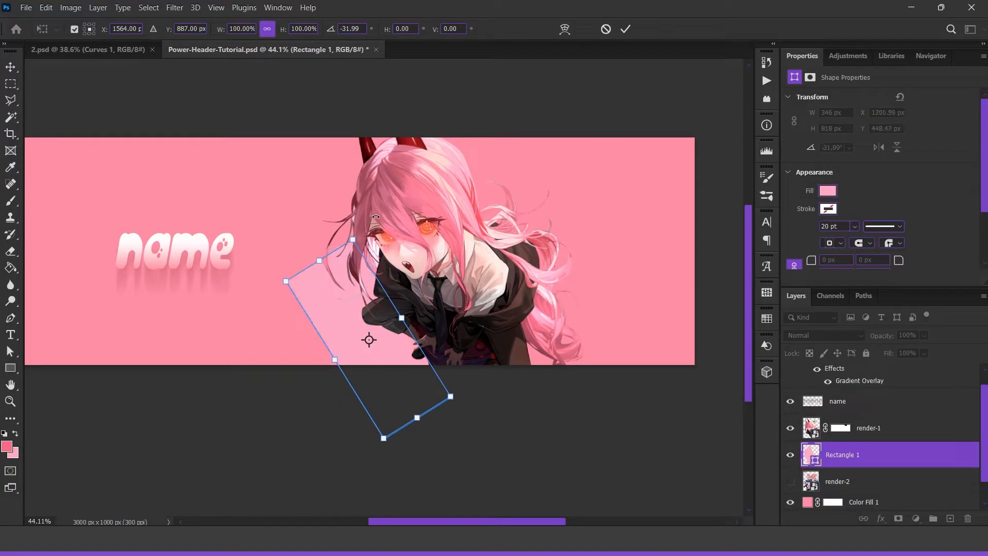
pyautogui.write('-35')
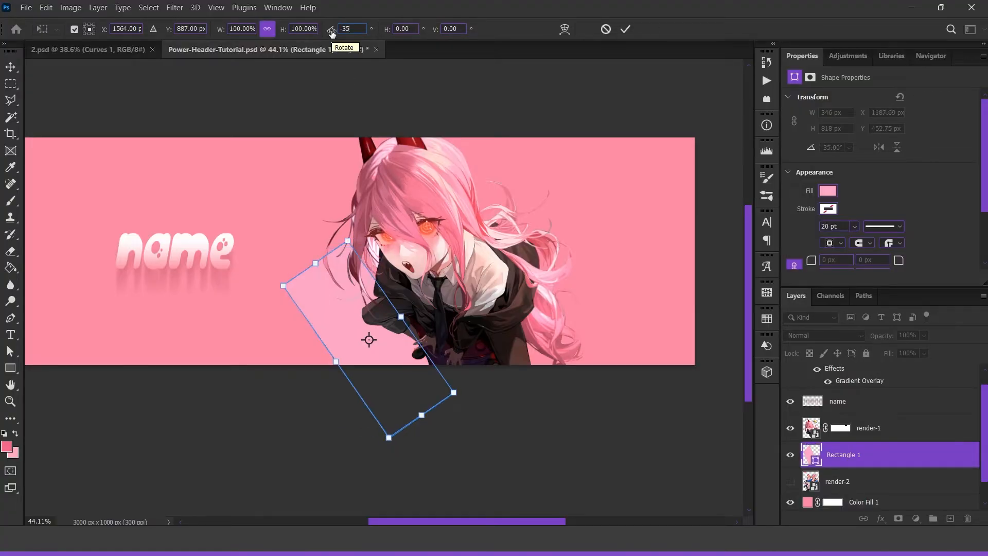
pyautogui.moveTo(389, 366); pyautogui.dragTo(613, 363)
pyautogui.moveTo(625, 312); pyautogui.dragTo(641, 289)
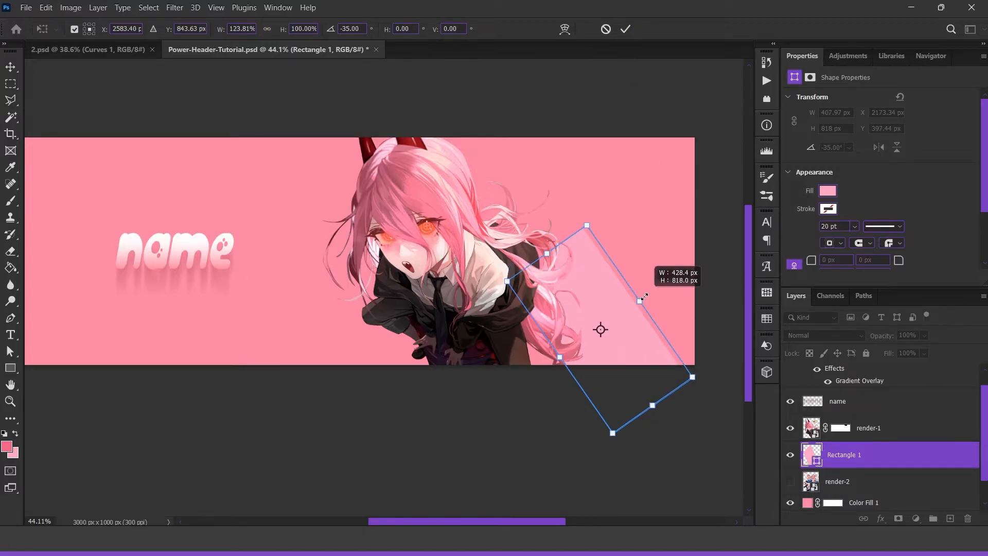
pyautogui.click(625, 28)
# Duplicate the tilted rectangle, move the copy up to the canvas's upper edge behind the hair, and narrow it to about 257 px.
pyautogui.hotkey('ctrl', 'j')
pyautogui.press('v')
pyautogui.moveTo(632, 333); pyautogui.dragTo(540, 143)
pyautogui.hotkey('ctrl', 't')
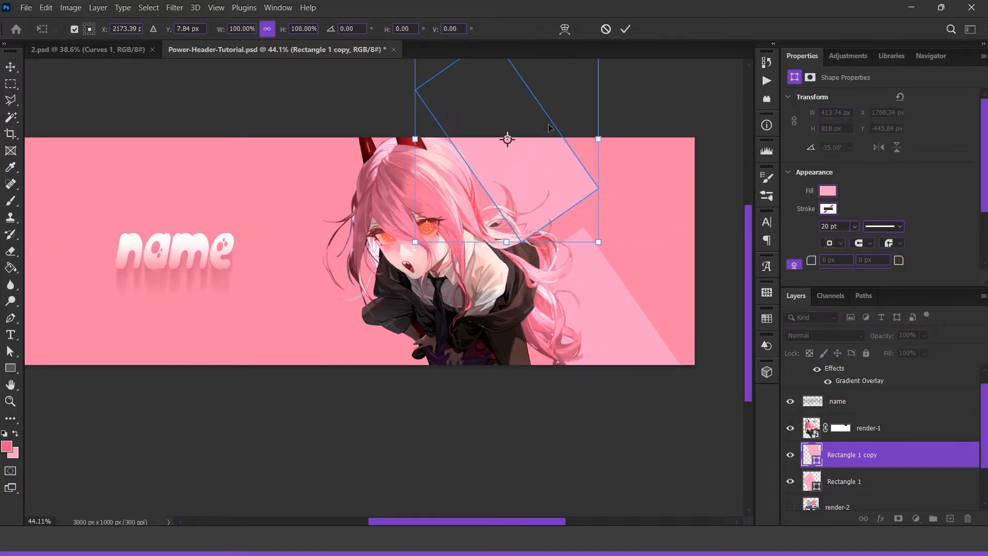
pyautogui.click(626, 28)
pyautogui.press('u')
pyautogui.moveTo(546, 113); pyautogui.dragTo(516, 133)
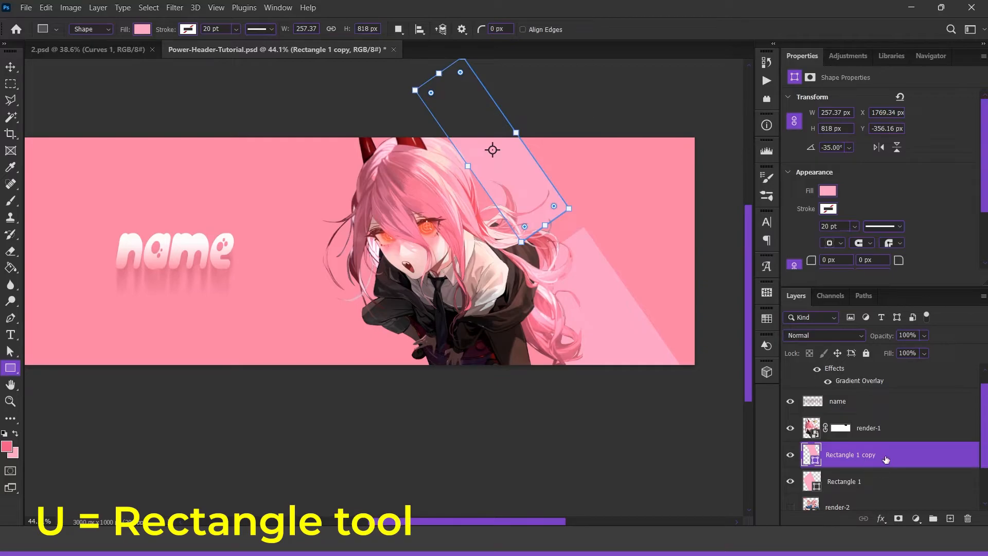
# Place further duplicates of the first tilted rectangle behind and to the left of the character's head, the leftmost about 244 px wide.
pyautogui.click(873, 479)
pyautogui.press('v')
pyautogui.moveTo(617, 366); pyautogui.dragTo(359, 202)
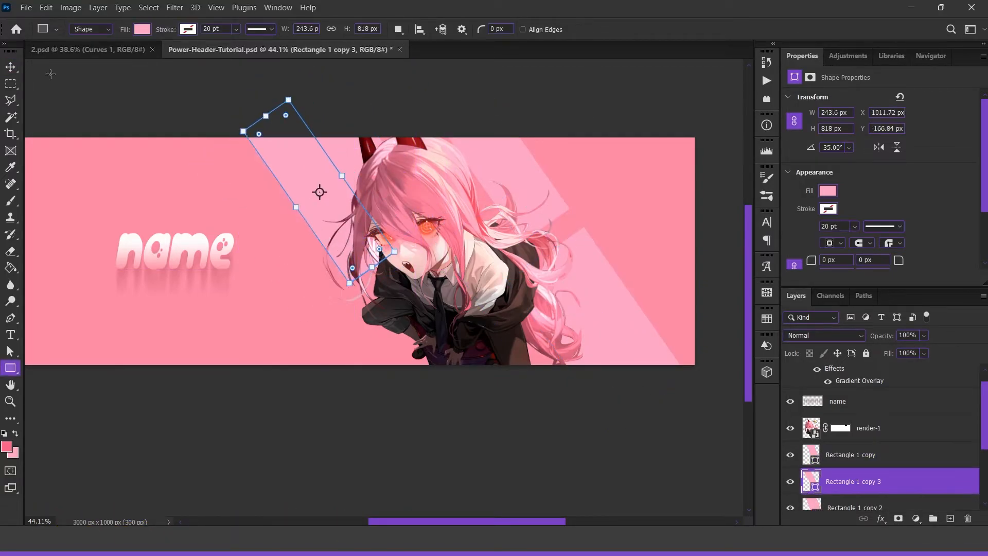
# Change the fill of the leftmost tilted rectangle to deeper pink #f86983.
pyautogui.click(828, 191)
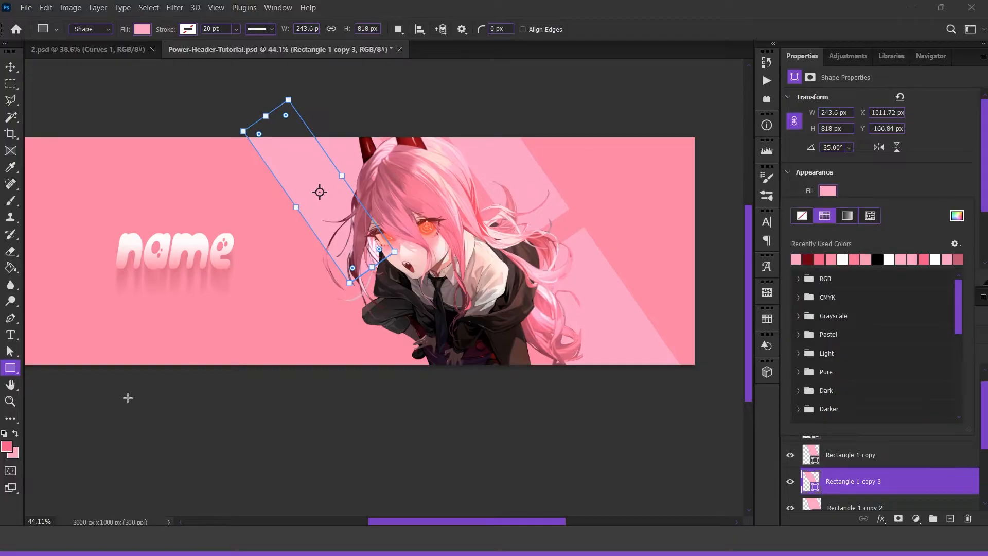
pyautogui.click(956, 216)
pyautogui.write('f86983')
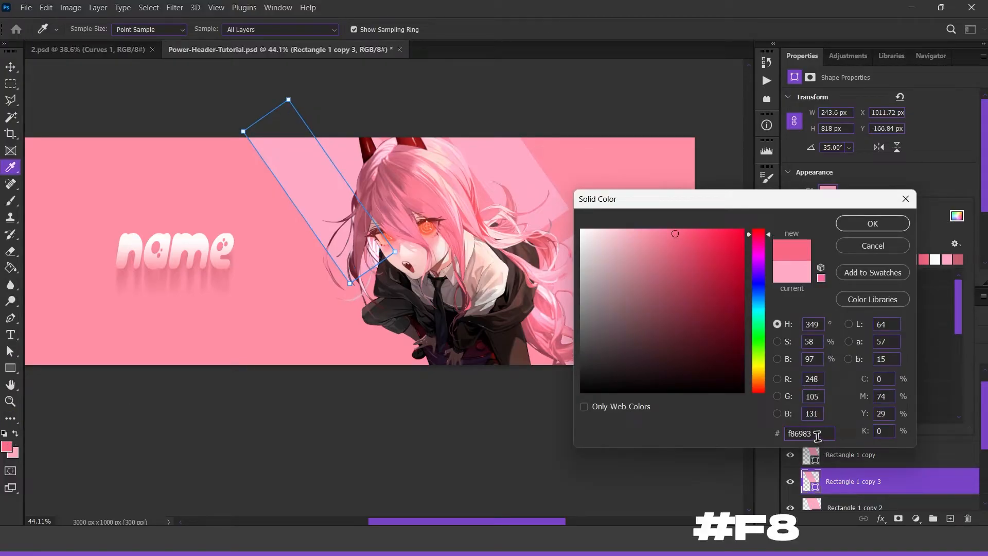
pyautogui.click(872, 222)
# Duplicate the deeper pink rectangle, place the copy over the lower-right stripe, and raise it directly below render-1.
pyautogui.press('v')
pyautogui.moveTo(357, 236); pyautogui.dragTo(596, 340)
pyautogui.hotkey('ctrl', 'j')
pyautogui.hotkey('ctrl', ']')
pyautogui.press('u')
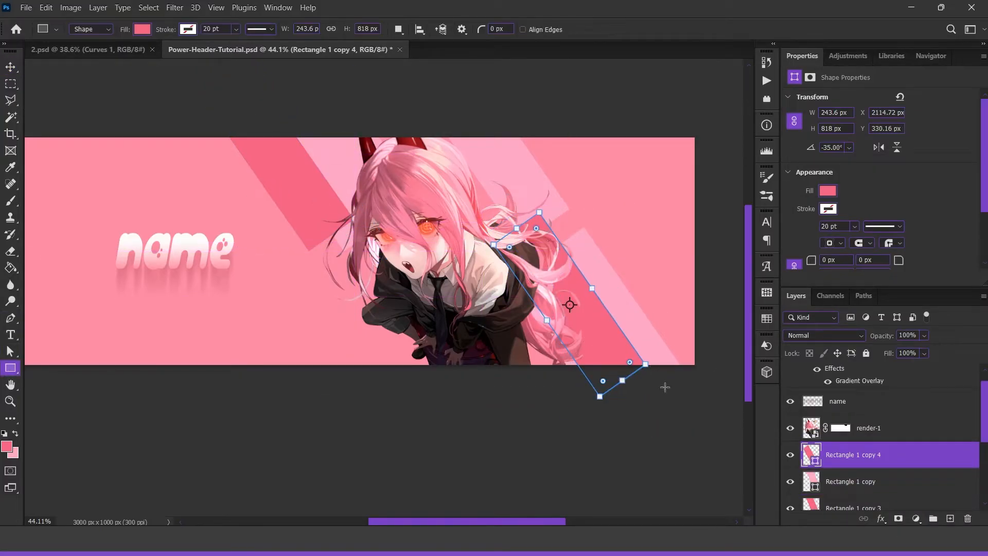
# Show the render-2 layer, move it beside the main character, and raise it above the two lowest light pink rectangles.
pyautogui.hotkey('alt', ']')
pyautogui.hotkey('alt', ']')
pyautogui.hotkey('alt', '[')
pyautogui.hotkey('alt', '[')
pyautogui.hotkey('alt', '[')
pyautogui.hotkey('alt', '[')
pyautogui.hotkey('alt', '[')
pyautogui.hotkey('alt', '[')
pyautogui.hotkey('alt', '[')
pyautogui.press('v')
pyautogui.moveTo(618, 264); pyautogui.dragTo(367, 354)
pyautogui.hotkey('ctrl', ']')
pyautogui.hotkey('ctrl', ']')
# Scale render-2 to 19.52% and rotate it -10.65° so it reaches out behind the main character.
pyautogui.hotkey('ctrl', 't')
pyautogui.moveTo(669, 216); pyautogui.dragTo(488, 216)
pyautogui.click(635, 29)
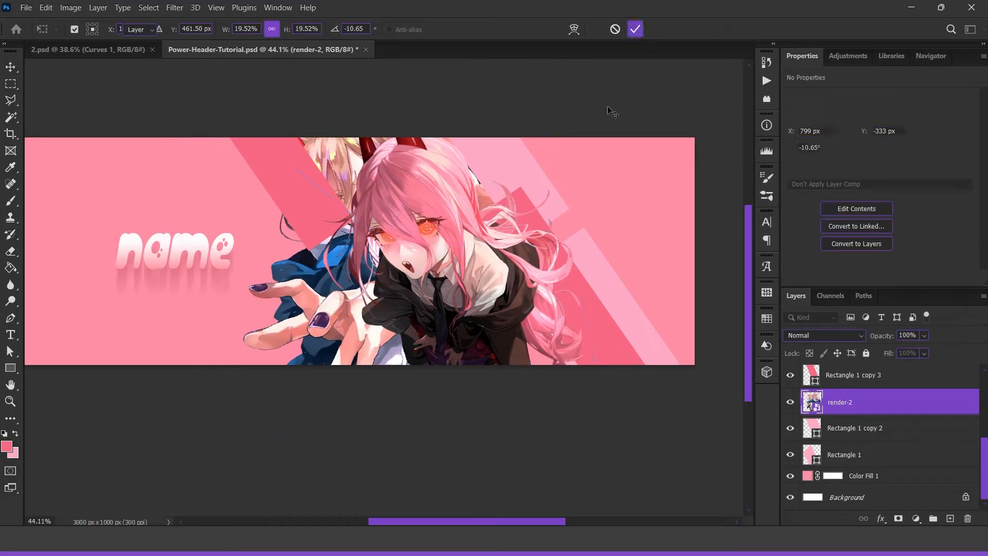
# Shift the deeper pink stripe beside the head farther left and compare the layout with the finished header in 2.psd.
pyautogui.moveTo(270, 206)
pyautogui.mouseDown()
pyautogui.moveTo(283, 241)
pyautogui.moveTo(284, 212)
pyautogui.mouseUp()
pyautogui.scroll(-2, 453, 247)
pyautogui.hotkey('ctrl', 'Tab')
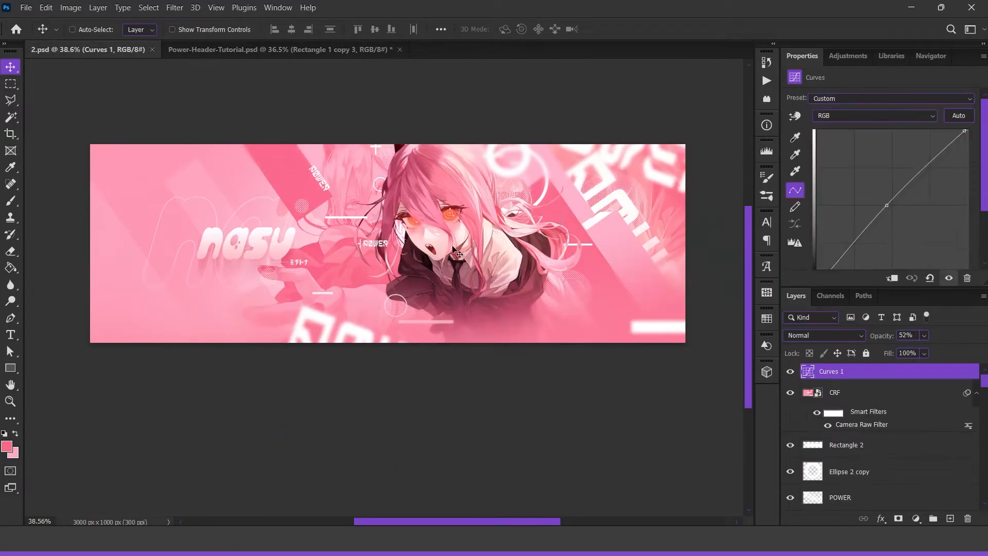
pyautogui.click(277, 49)
pyautogui.moveTo(393, 228); pyautogui.dragTo(386, 222)
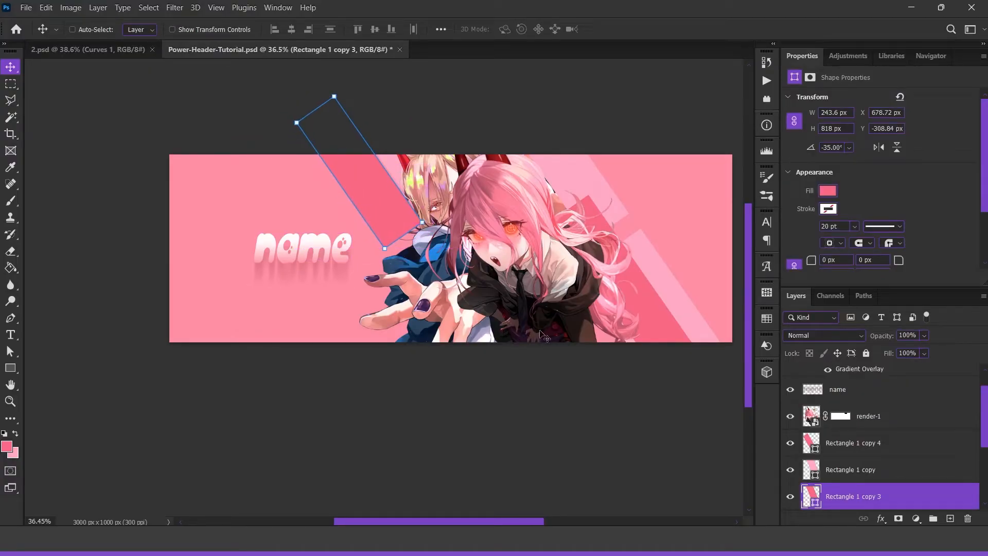
pyautogui.scroll(2, 513, 337)
pyautogui.scroll(-2, 875, 442)
# Reposition render-2 to about X 744 px, Y -356 px.
pyautogui.click(840, 443)
pyautogui.moveTo(458, 265); pyautogui.dragTo(470, 270)
pyautogui.scroll(-2, 470, 270)
# Add a Gradient Map adjustment layer directly above render-2 and delete its layer mask.
pyautogui.click(915, 518)
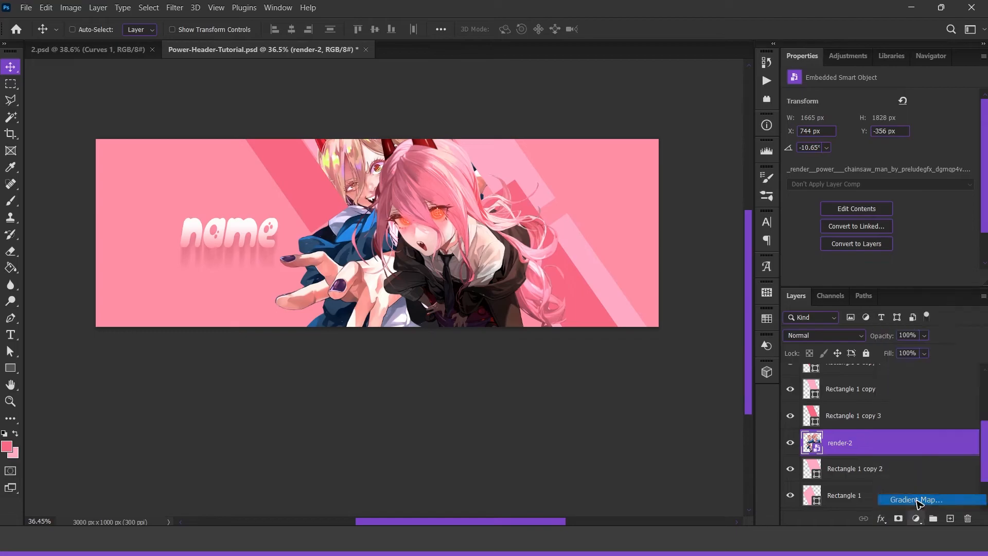
pyautogui.click(916, 499)
pyautogui.click(835, 438)
pyautogui.press('Delete')
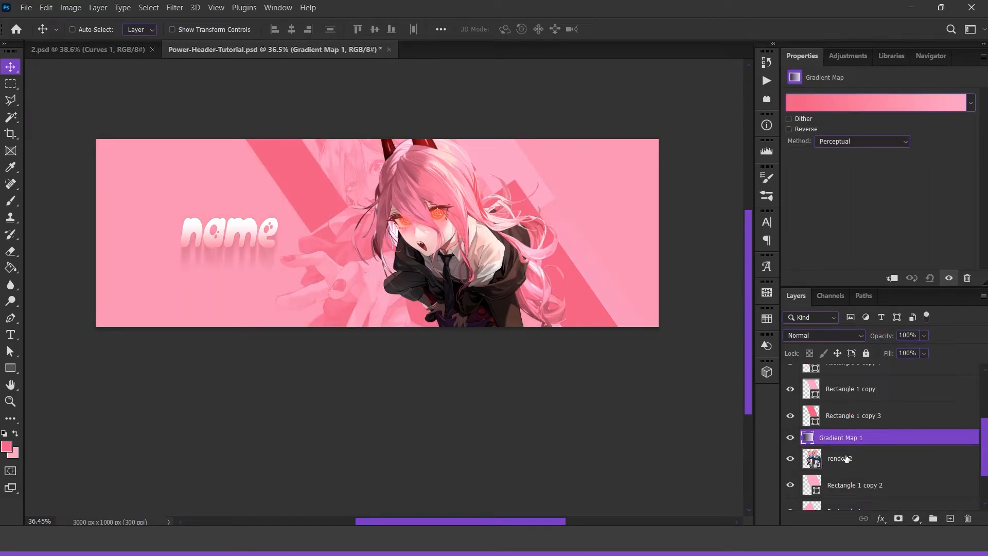
# Clip the Gradient Map adjustment to the render-2 layer.
pyautogui.rightClick(888, 441)
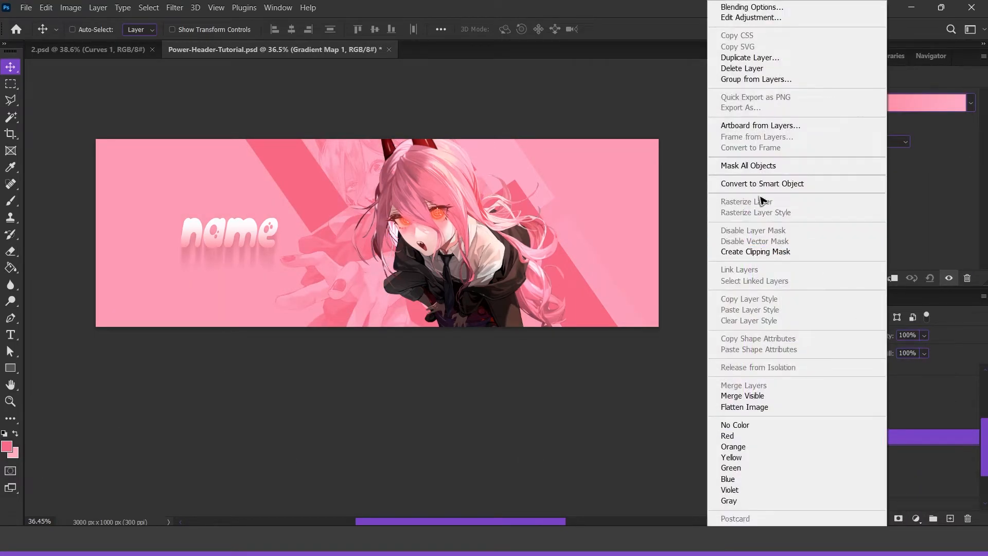
pyautogui.click(763, 252)
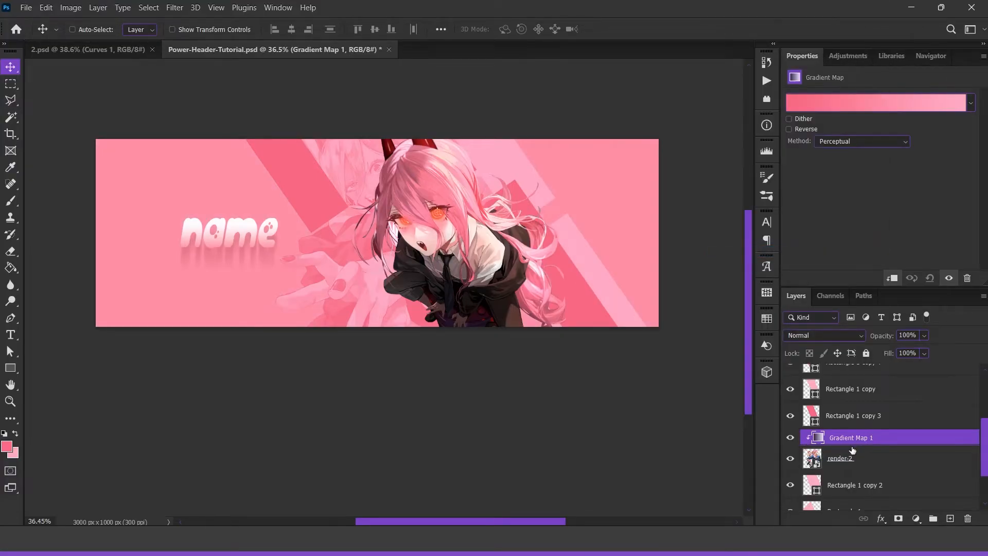
pyautogui.moveTo(846, 440); pyautogui.dragTo(872, 453)
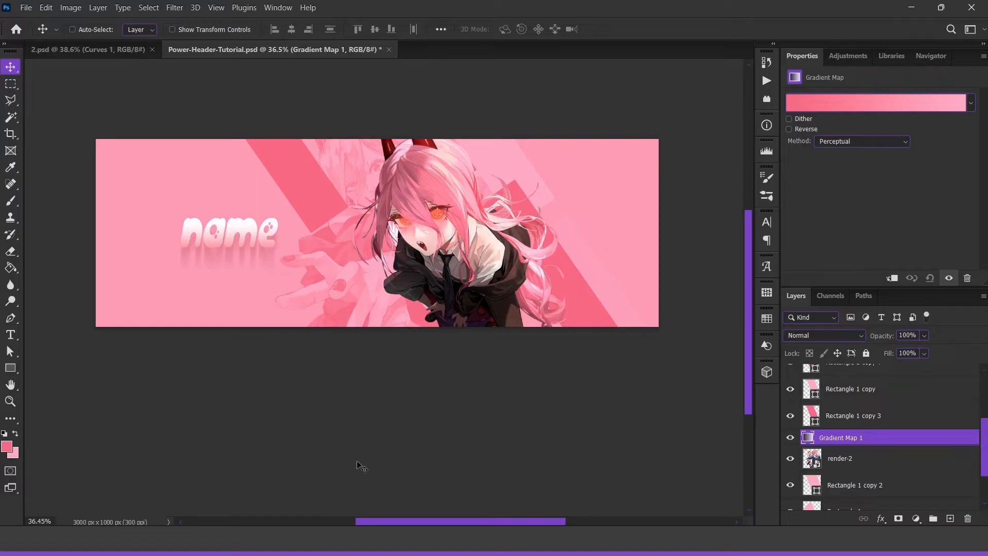
pyautogui.keyDown('alt'); pyautogui.click(859, 442); pyautogui.keyUp('alt')
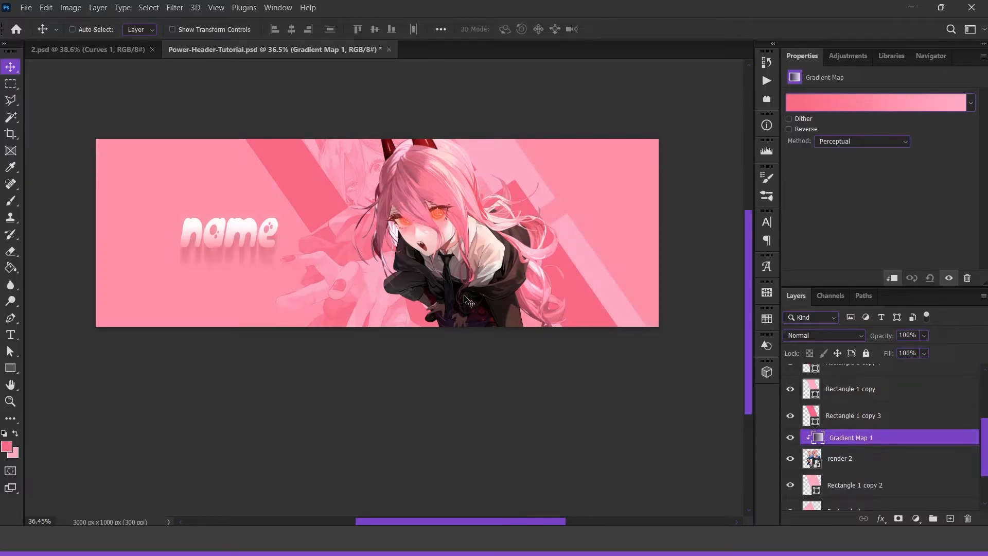
# Move the Gradient Map's deeper pink stop inward and its light pink stop to location 95, and apply the gradient.
pyautogui.scroll(4, 381, 221)
pyautogui.click(851, 108)
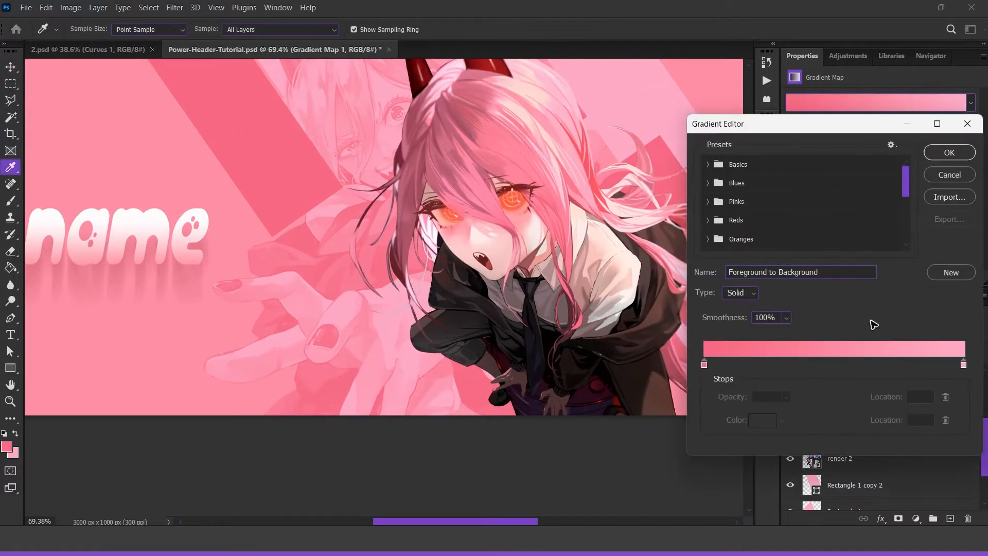
pyautogui.moveTo(703, 366); pyautogui.dragTo(714, 364)
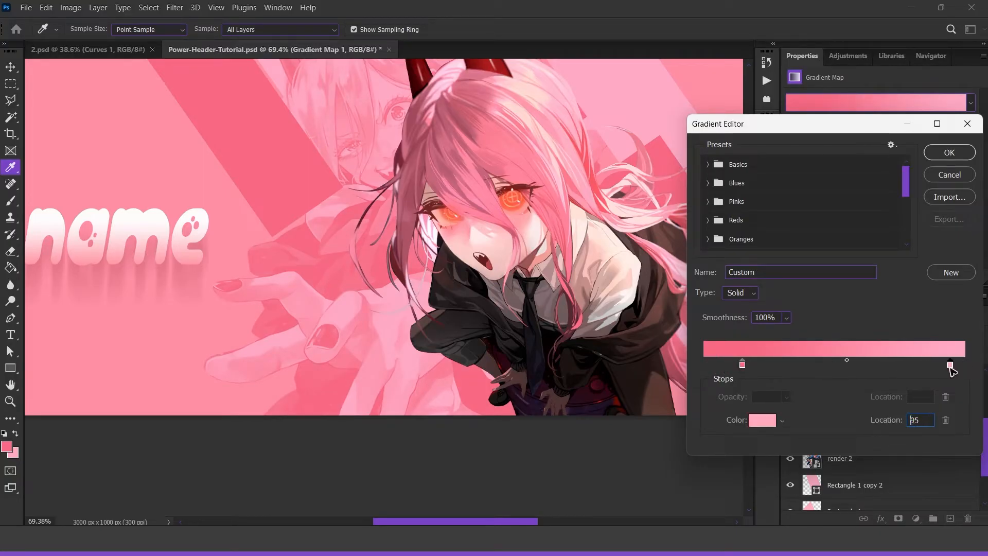
pyautogui.click(949, 152)
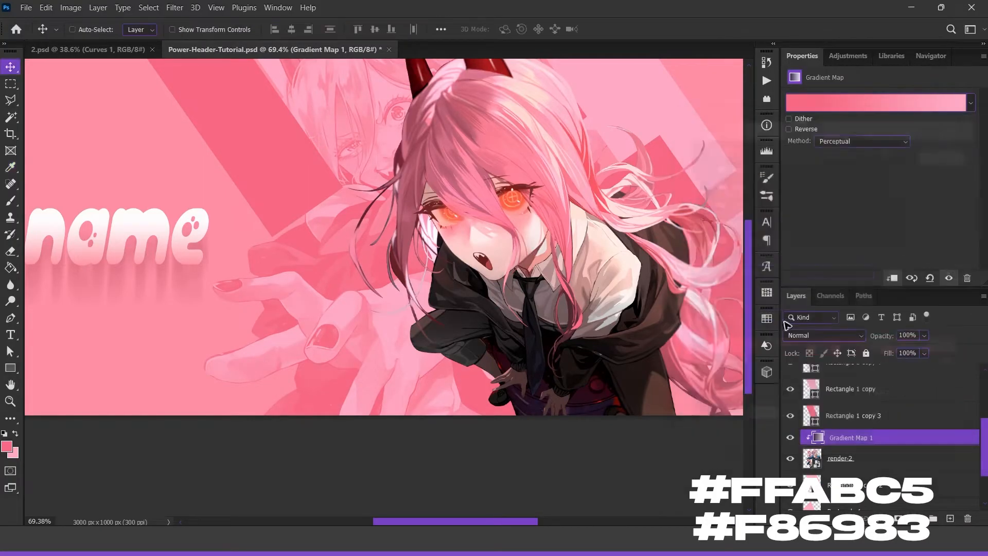
# Add a new text layer reading "power" above the name copy layer, placed beside the front character.
pyautogui.scroll(-4, 355, 308)
pyautogui.scroll(5, 835, 462)
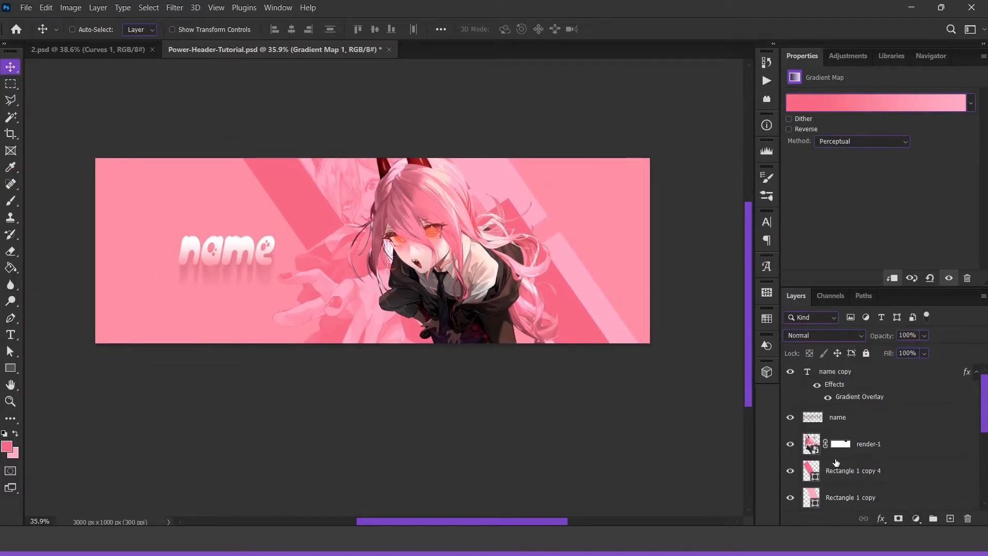
pyautogui.click(836, 372)
pyautogui.scroll(5, 348, 292)
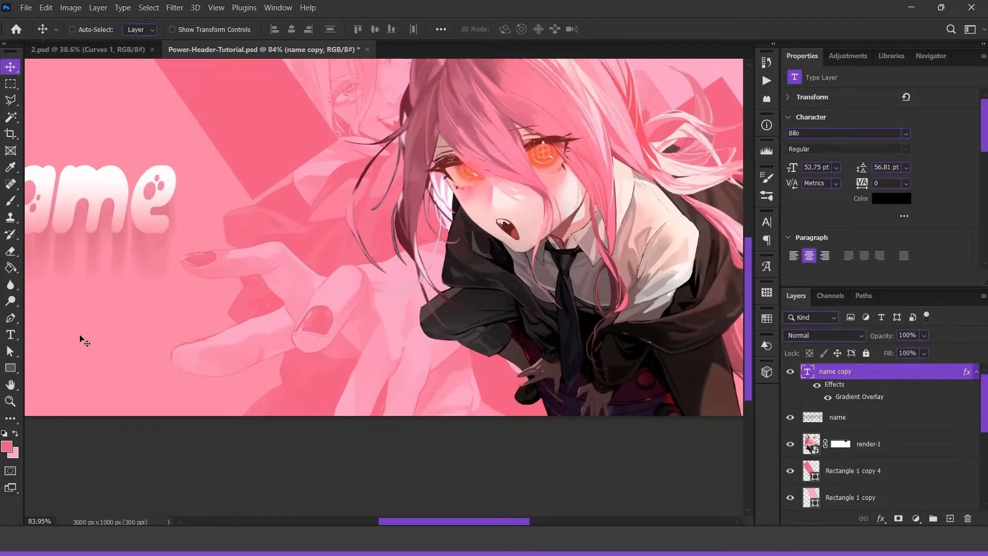
pyautogui.press('t')
pyautogui.click(331, 268)
pyautogui.write('power')
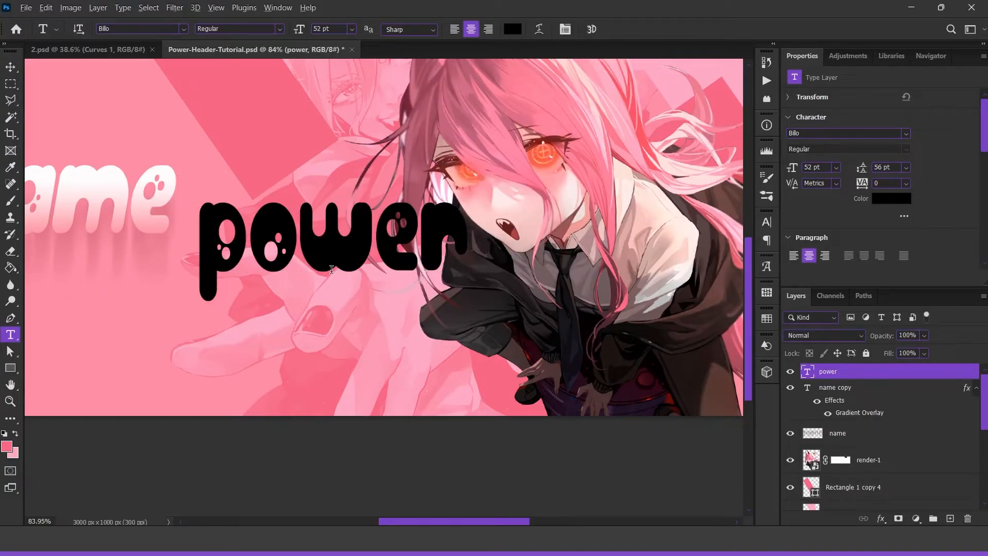
# Make the "power" text white and set its font to NuMono Free at 10 pt.
pyautogui.click(896, 200)
pyautogui.click(581, 230)
pyautogui.click(900, 227)
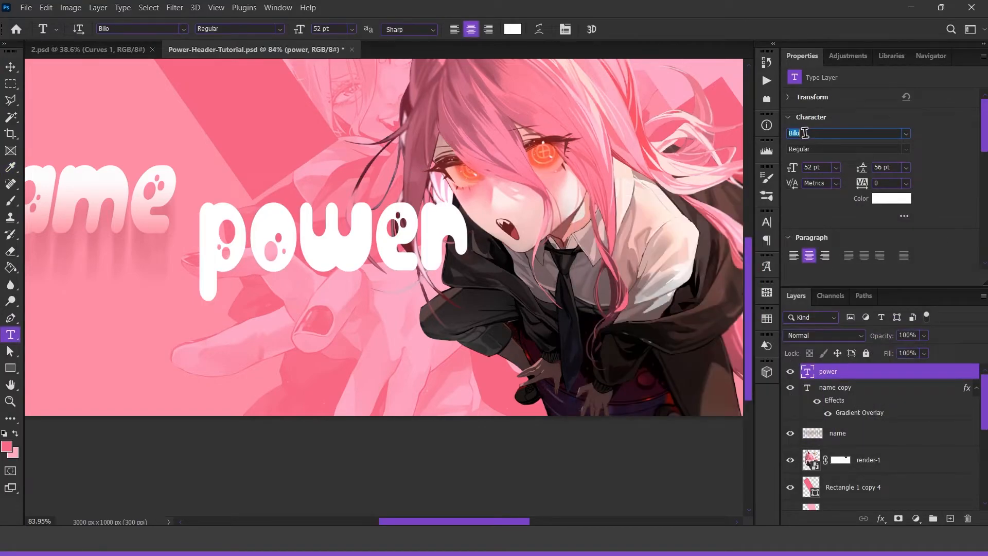
pyautogui.write('num')
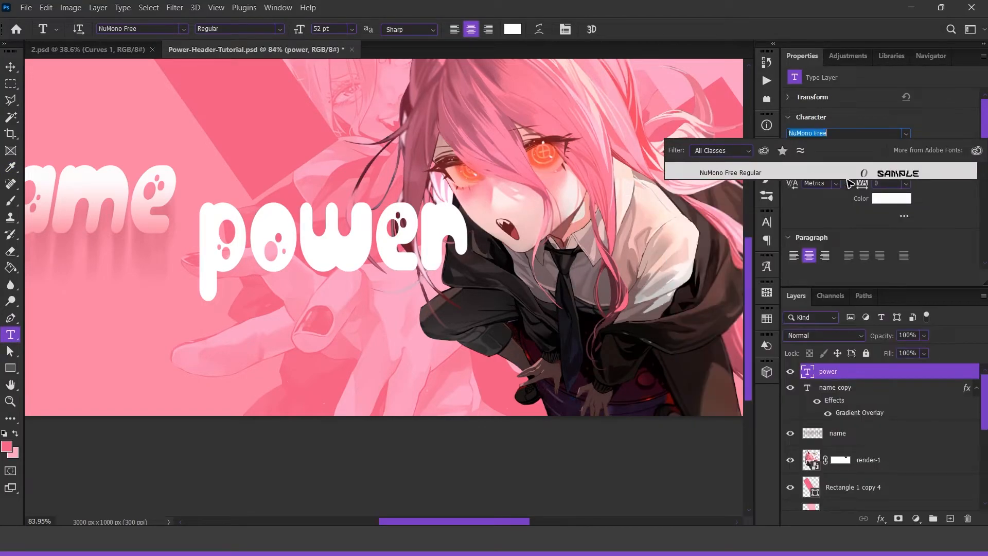
pyautogui.click(844, 175)
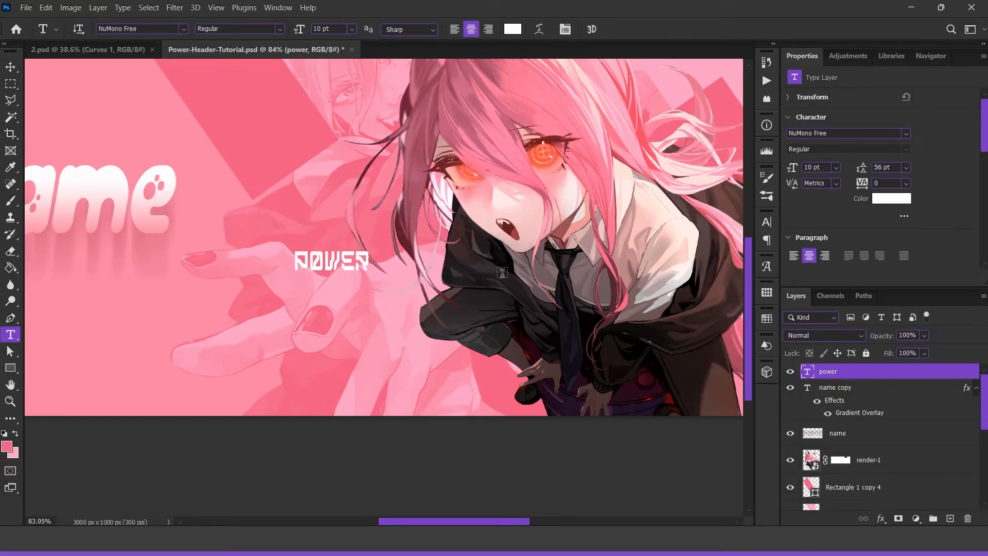
# Move the "power" text next to the front character's shoulder and set its size to 8 pt.
pyautogui.press('v')
pyautogui.moveTo(347, 262); pyautogui.dragTo(417, 278)
pyautogui.scroll(-2, 427, 281)
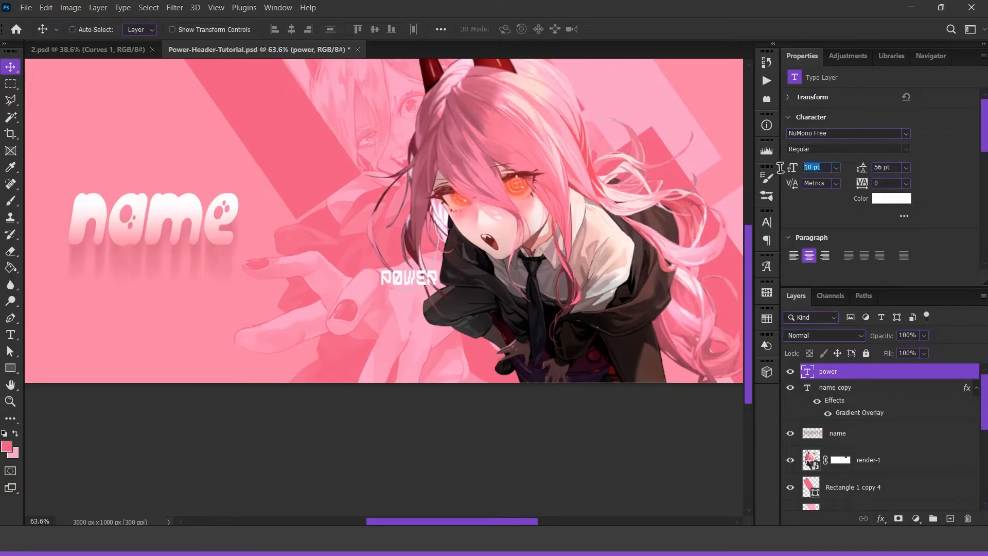
pyautogui.scroll(2, 377, 292)
pyautogui.scroll(-2, 399, 304)
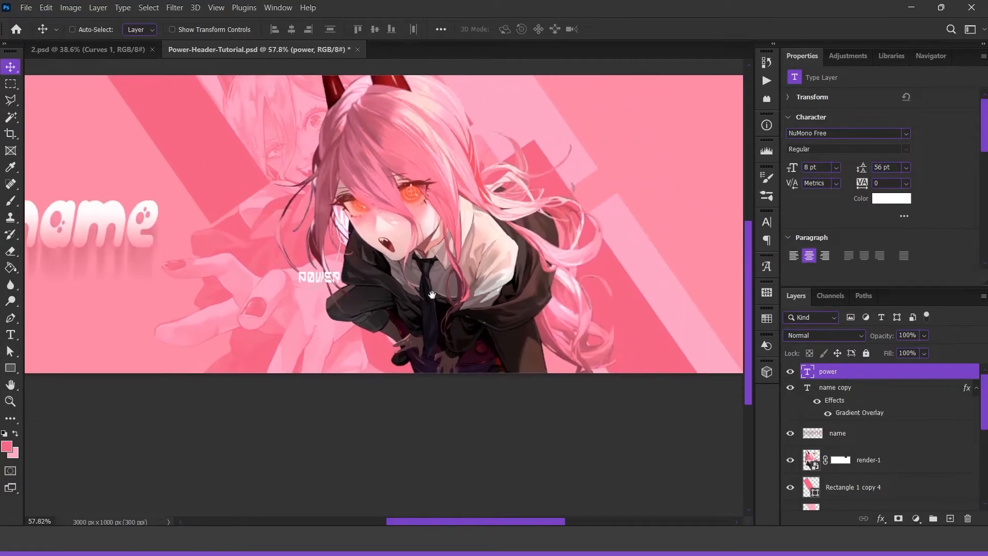
# Duplicate the "power" text, rotate the copy parallel to the tilted stripe near the background character's face, and size it 5 pt.
pyautogui.hotkey('ctrl', 'j')
pyautogui.moveTo(319, 280); pyautogui.dragTo(264, 155)
pyautogui.hotkey('ctrl', 't')
pyautogui.scroll(5, 257, 155)
pyautogui.moveTo(329, 119); pyautogui.dragTo(386, 96)
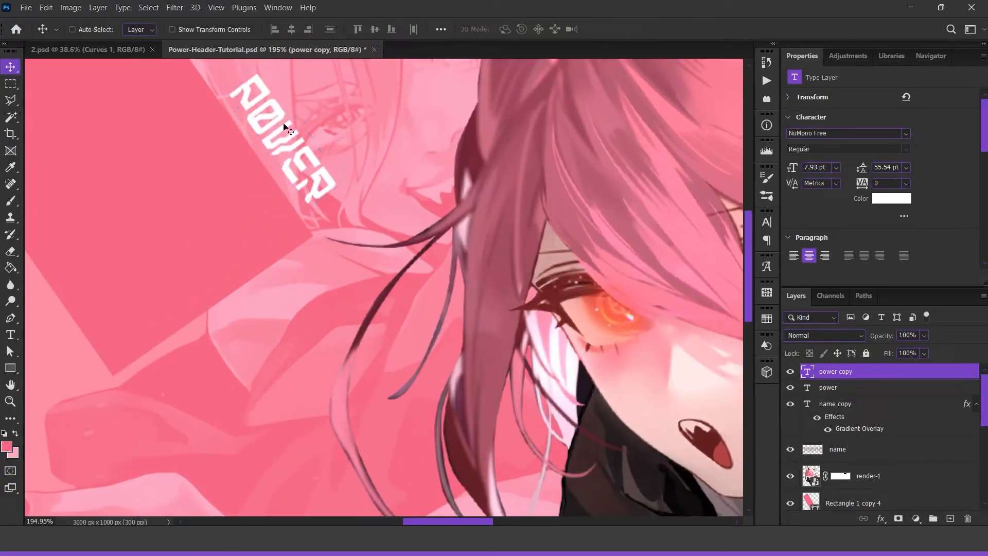
pyautogui.scroll(-1, 385, 93)
pyautogui.press('Return')
pyautogui.scroll(-3, 411, 118)
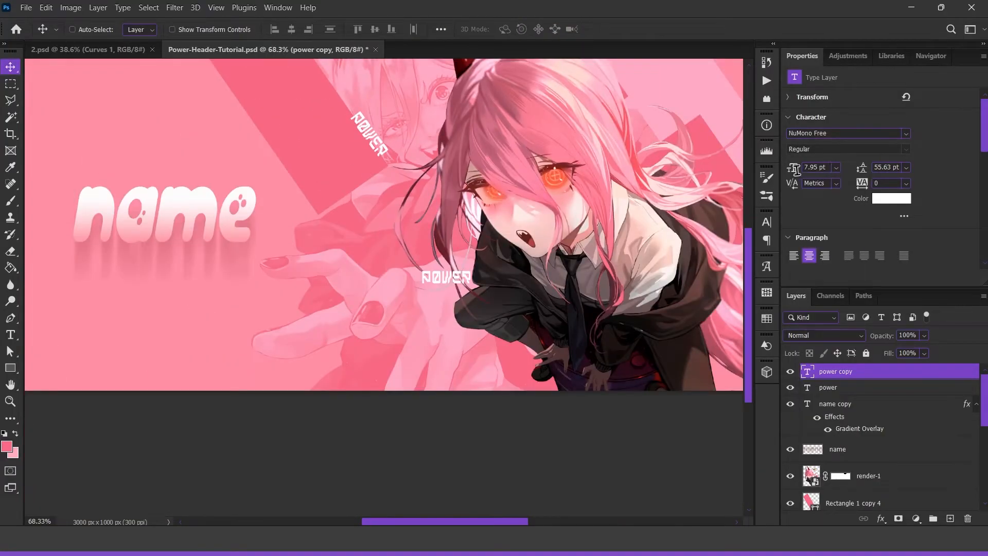
pyautogui.scroll(-3, 571, 126)
# Duplicate the tilted "power" text beneath Rectangle 1 copy 4, enlarge it to 97 pt and place it along the stripes behind the character's hair.
pyautogui.hotkey('ctrl', 'j')
pyautogui.moveTo(889, 372); pyautogui.dragTo(875, 433)
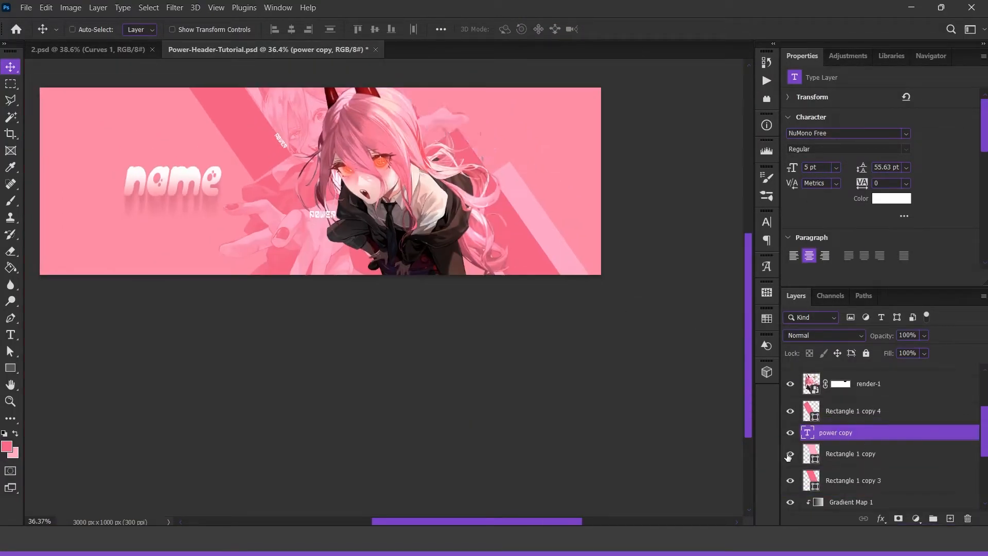
pyautogui.moveTo(549, 236); pyautogui.dragTo(563, 242)
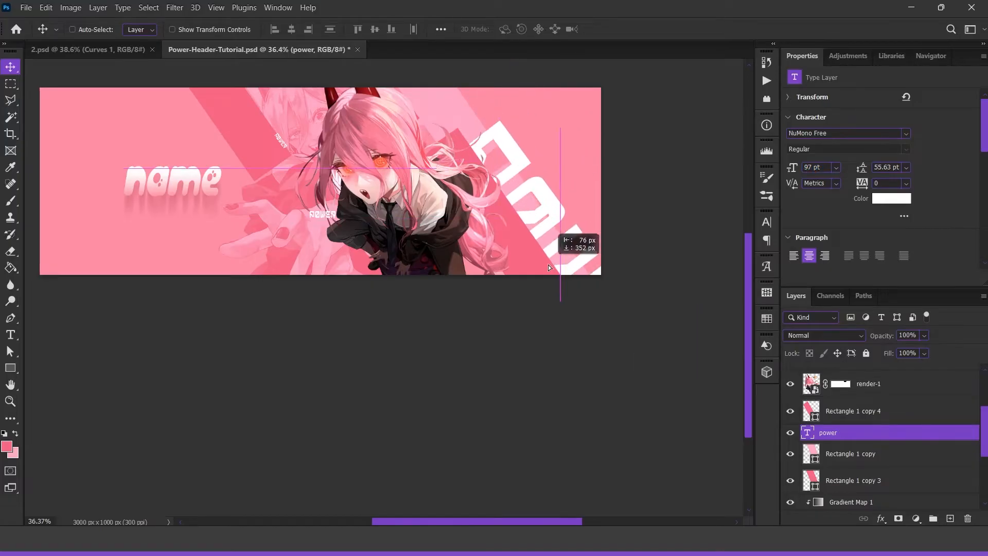
pyautogui.scroll(2, 563, 242)
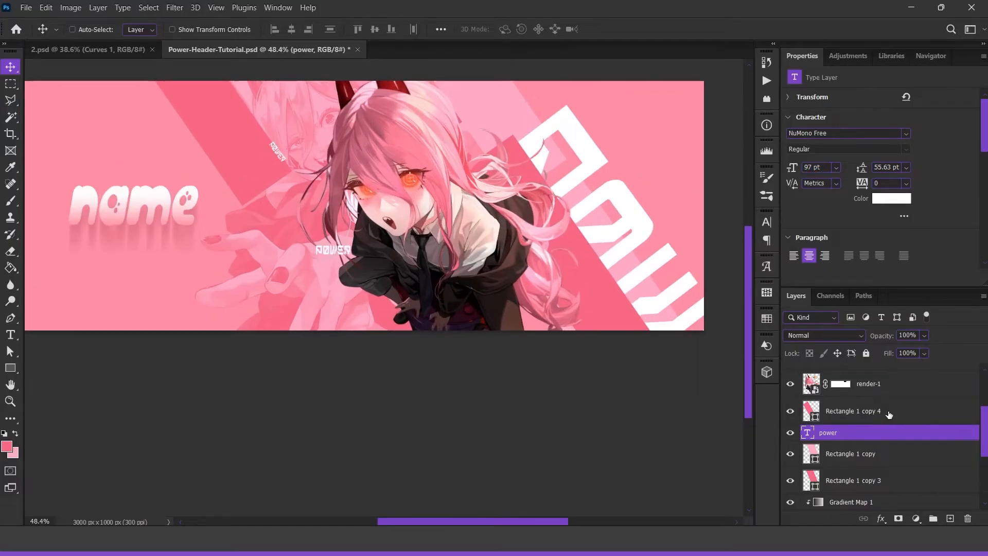
# Draw a thin horizontal rectangle of about 260 x 12 px above the render-1 layer, just below the small "power" text.
pyautogui.keyDown('ctrl'); pyautogui.click(209, 287); pyautogui.keyUp('ctrl')
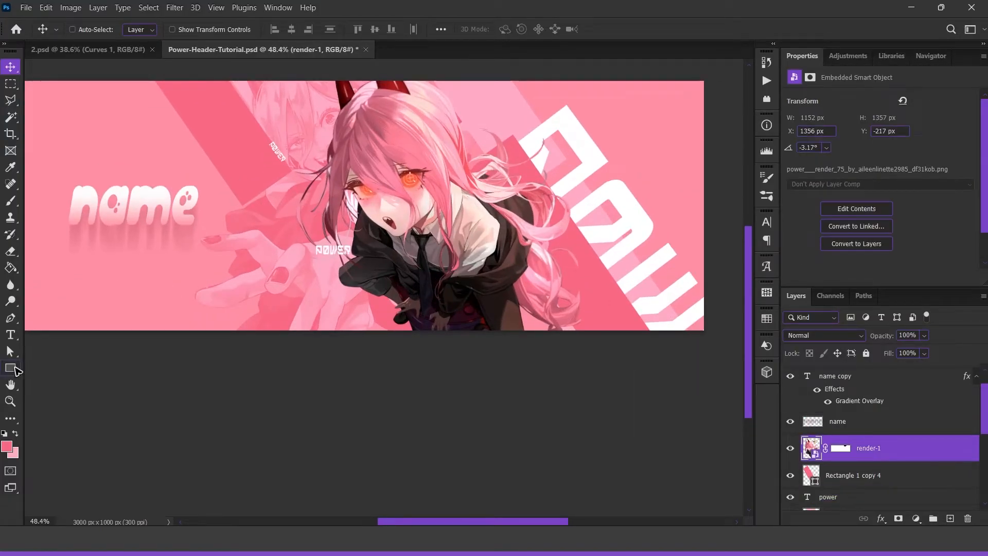
pyautogui.click(10, 367)
pyautogui.click(72, 367)
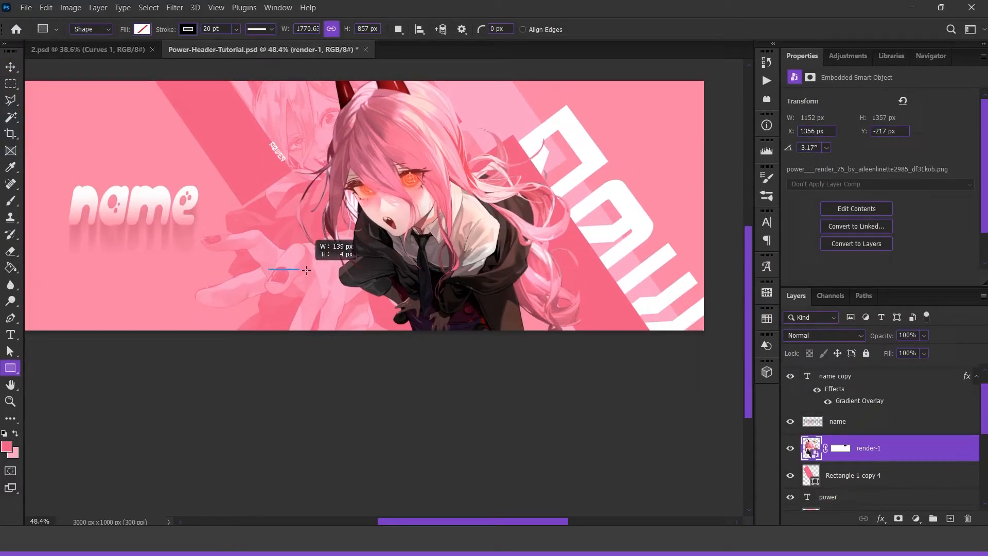
pyautogui.moveTo(333, 271); pyautogui.dragTo(333, 271)
# Give the thin rectangle a white fill and no stroke.
pyautogui.click(827, 190)
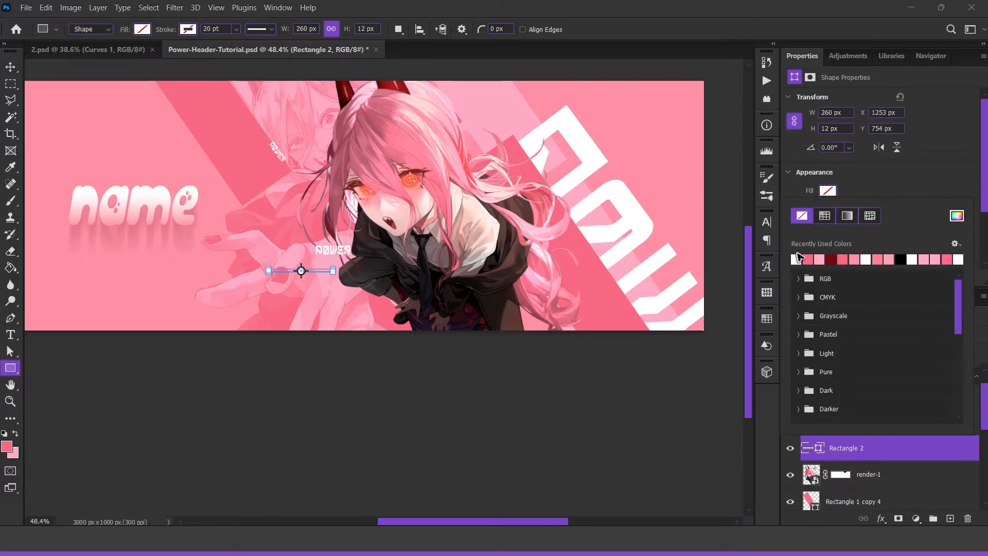
pyautogui.click(957, 216)
pyautogui.click(873, 223)
pyautogui.click(829, 101)
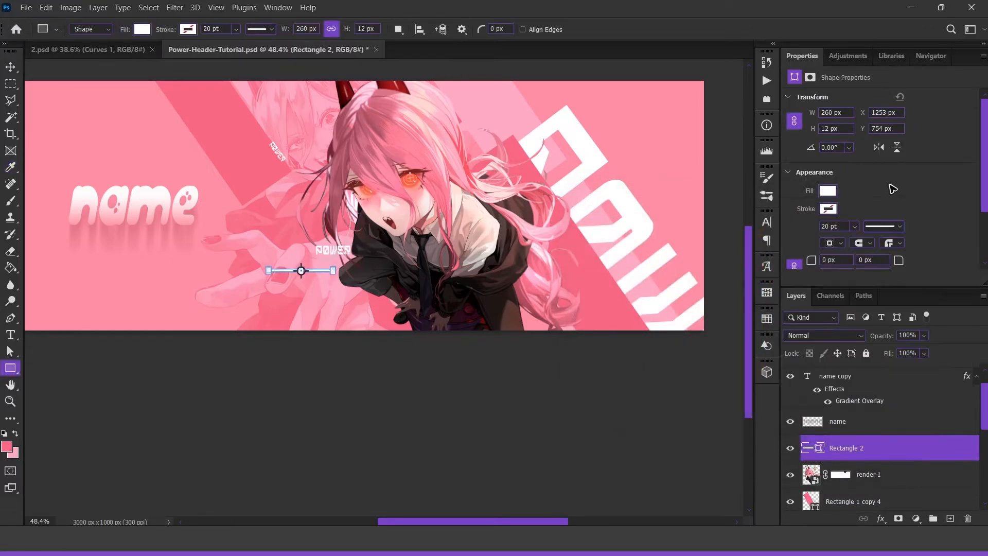
pyautogui.click(278, 7)
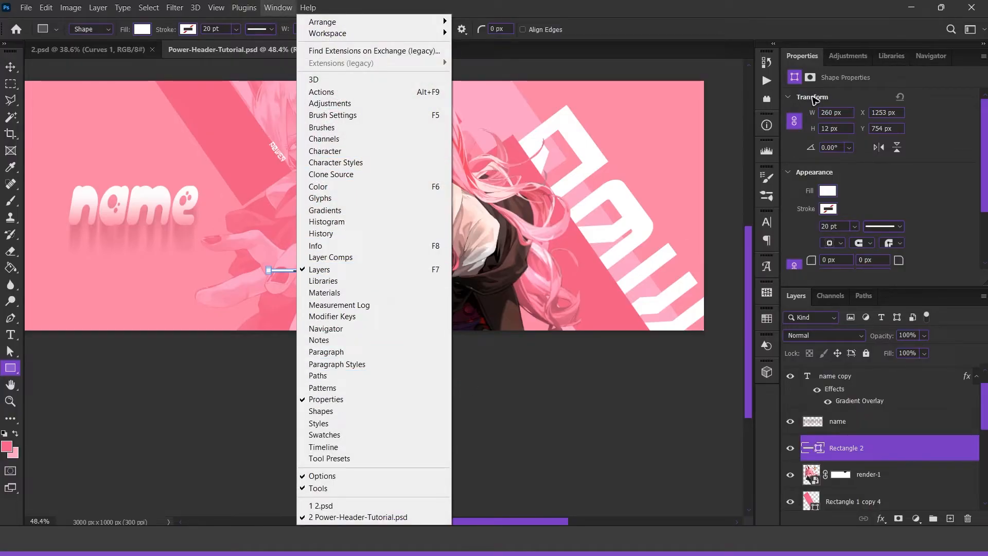
pyautogui.click(811, 60)
# Duplicate the thin white bar and move the copy away from the original.
pyautogui.scroll(3, 335, 280)
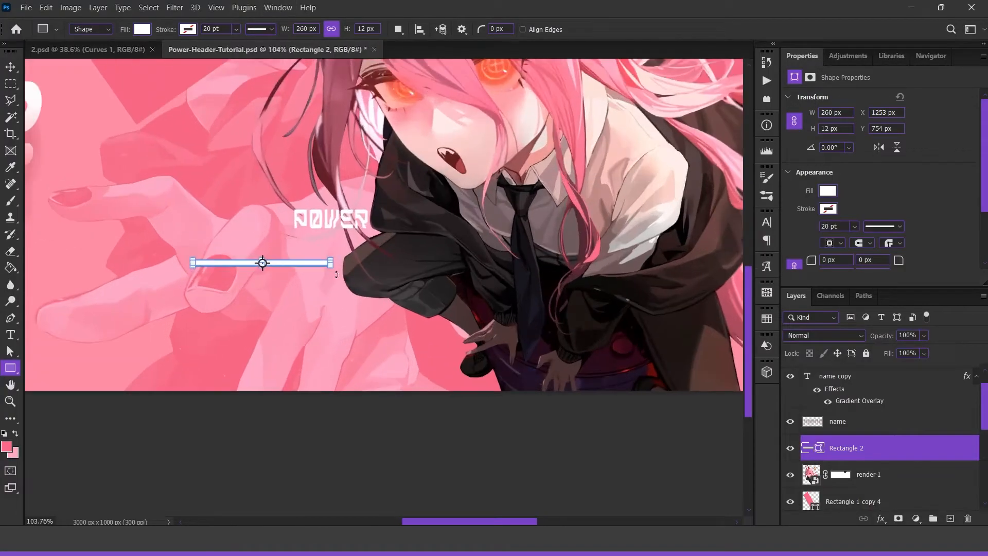
pyautogui.hotkey('ctrl', 'j')
pyautogui.scroll(-2, 537, 269)
pyautogui.press('v')
pyautogui.moveTo(347, 295); pyautogui.dragTo(475, 260)
# Draw additional small white bars above Rectangle 1 copy 4, including one of about 70 x 8 px near the header's lower edge.
pyautogui.scroll(4, 520, 230)
pyautogui.press('u')
pyautogui.moveTo(539, 230); pyautogui.dragTo(370, 235)
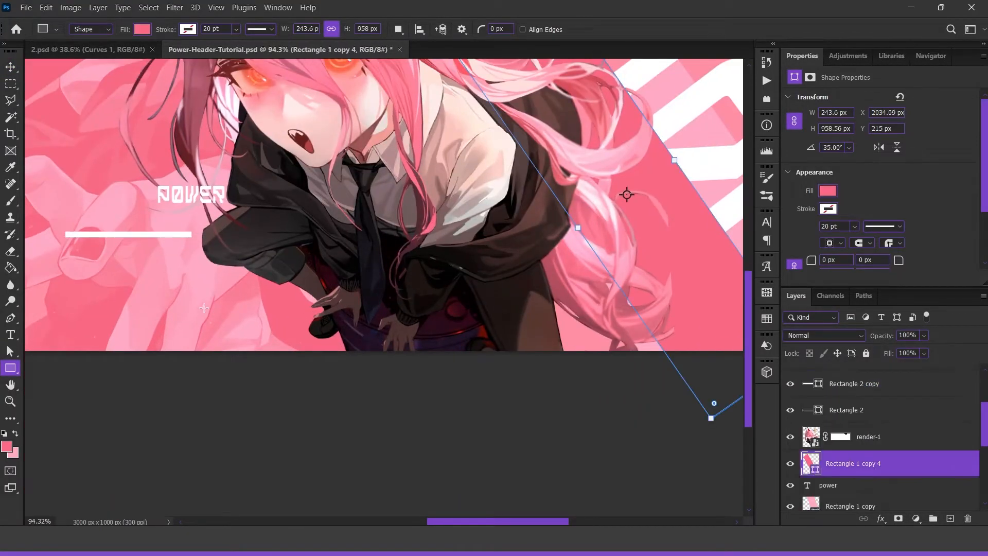
pyautogui.moveTo(254, 306); pyautogui.dragTo(298, 311)
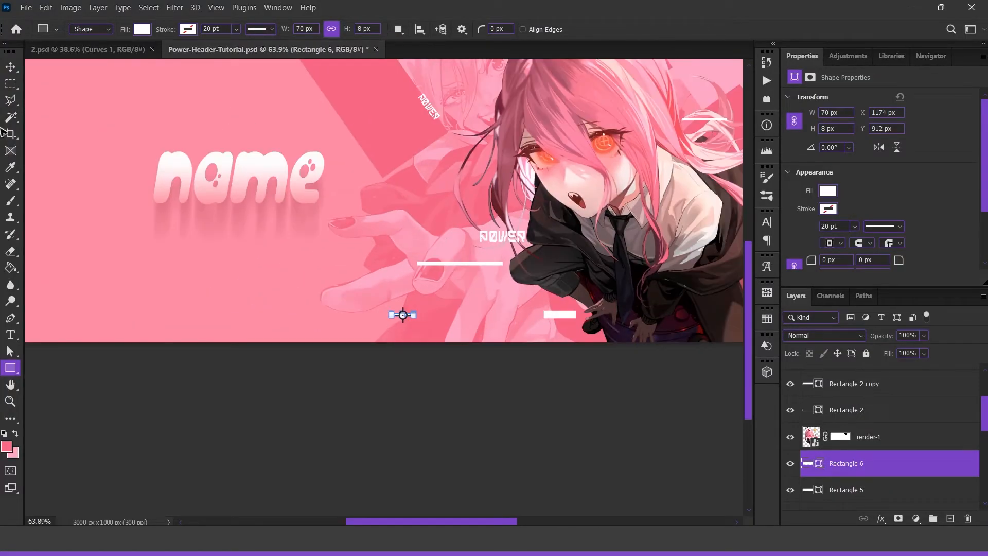
# Duplicate the 8 pt "power" text beneath render-1, move the copy near the header's lower edge and set it to 4 pt.
pyautogui.press('v')
pyautogui.click(864, 371)
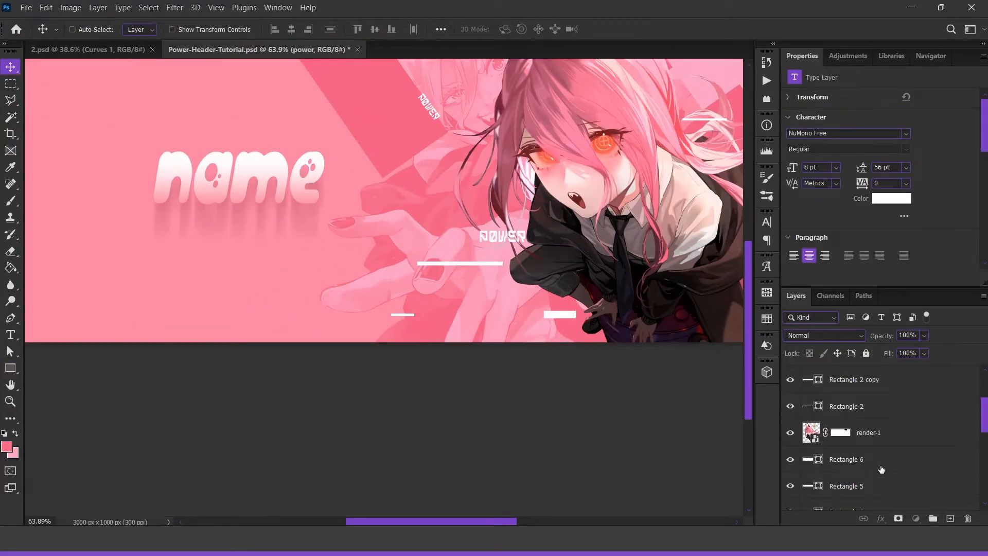
pyautogui.moveTo(512, 243); pyautogui.dragTo(465, 326)
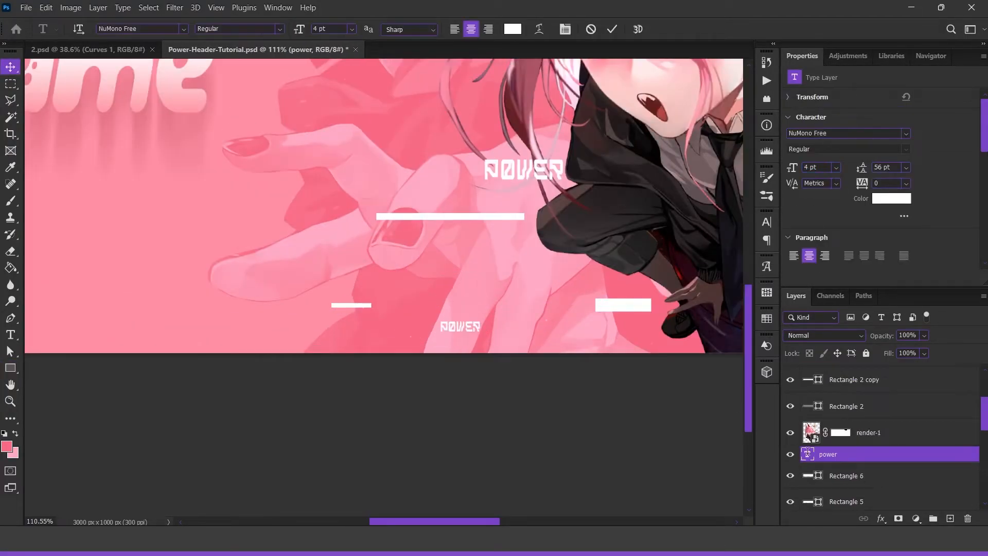
# Change the 4 pt text copy to "chainsaw" and place it near the small white bars at the header's lower edge.
pyautogui.hotkey('ctrl', 'a')
pyautogui.write('chainsaw')
pyautogui.hotkey('ctrl', 'Return')
pyautogui.press('v')
pyautogui.scroll(-3, 298, 327)
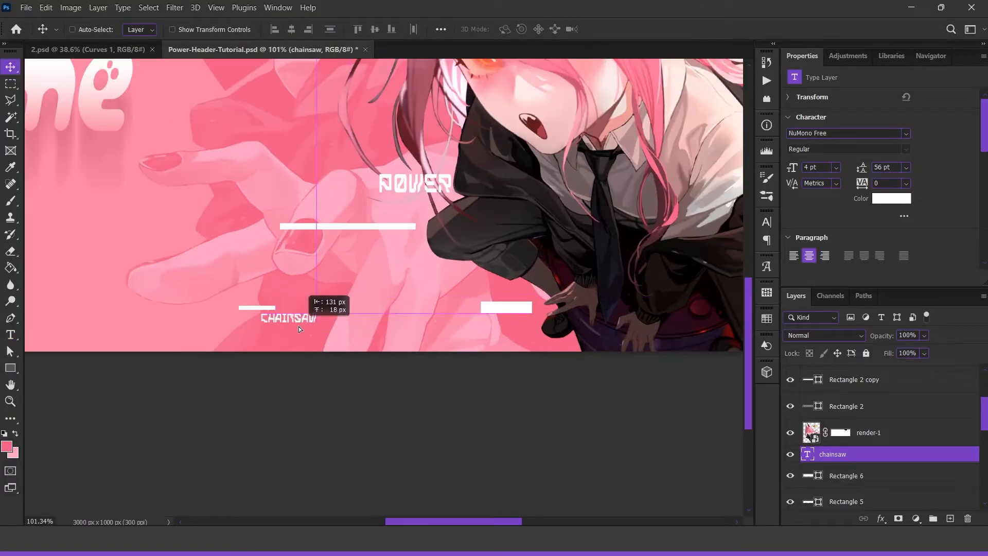
# Duplicate the "chainsaw" text beside the hair near the large tilted lettering, change the copy to "name" and size it 3 pt.
pyautogui.scroll(2, 447, 298)
pyautogui.moveTo(289, 348); pyautogui.dragTo(554, 117)
pyautogui.press('t')
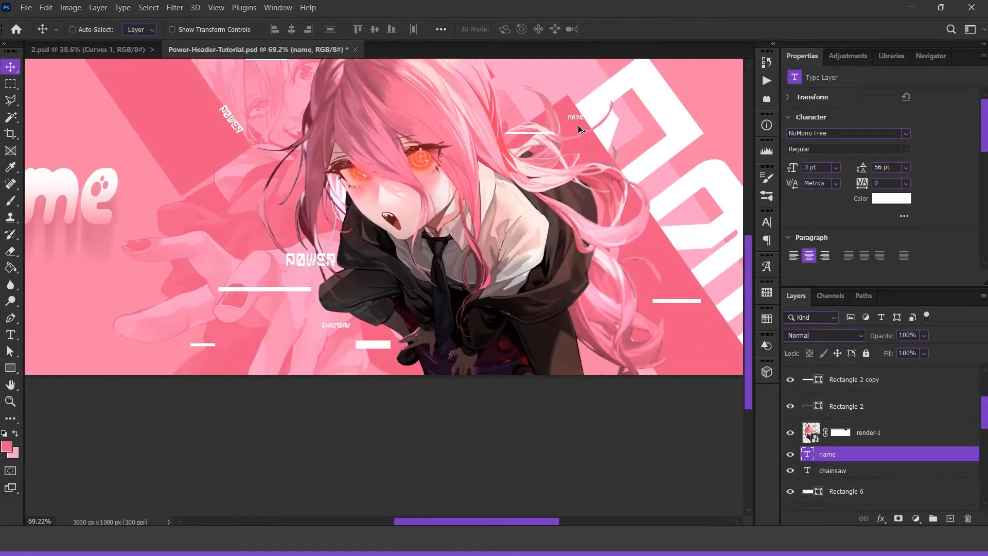
# Draw a circle of about 101 px over the dark stripe above the background hand, with no fill and a 2 pt white stroke.
pyautogui.scroll(-3, 360, 231)
pyautogui.rightClick(10, 368)
pyautogui.click(67, 378)
pyautogui.moveTo(259, 200); pyautogui.dragTo(282, 223)
pyautogui.click(840, 254)
pyautogui.doubleClick(830, 226)
pyautogui.write('2')
pyautogui.press('Return')
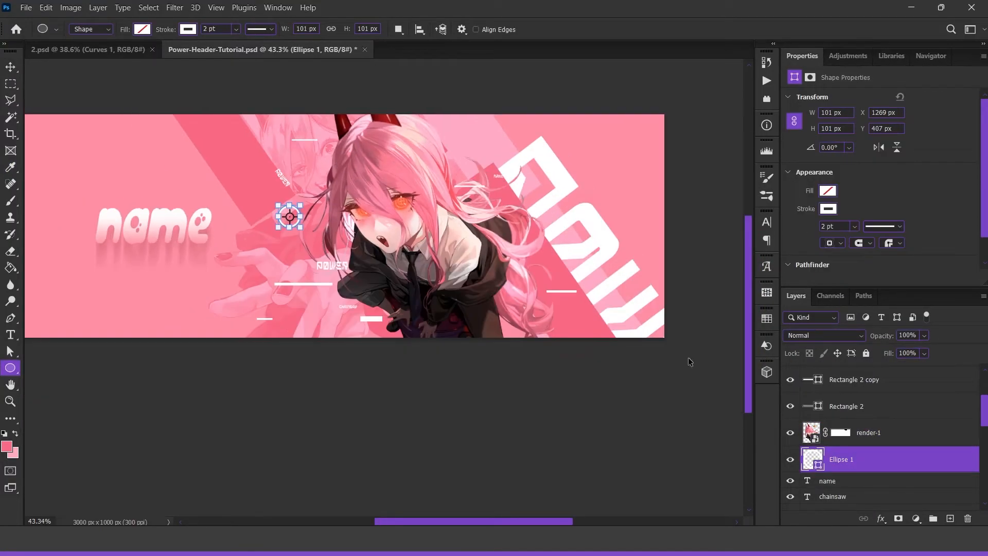
# Duplicate the circle beside the front character's head, enlarge the copy to about 148 px and set its stroke to 4 pt.
pyautogui.press('v')
pyautogui.hotkey('ctrl', 'j')
pyautogui.moveTo(290, 216); pyautogui.dragTo(460, 151)
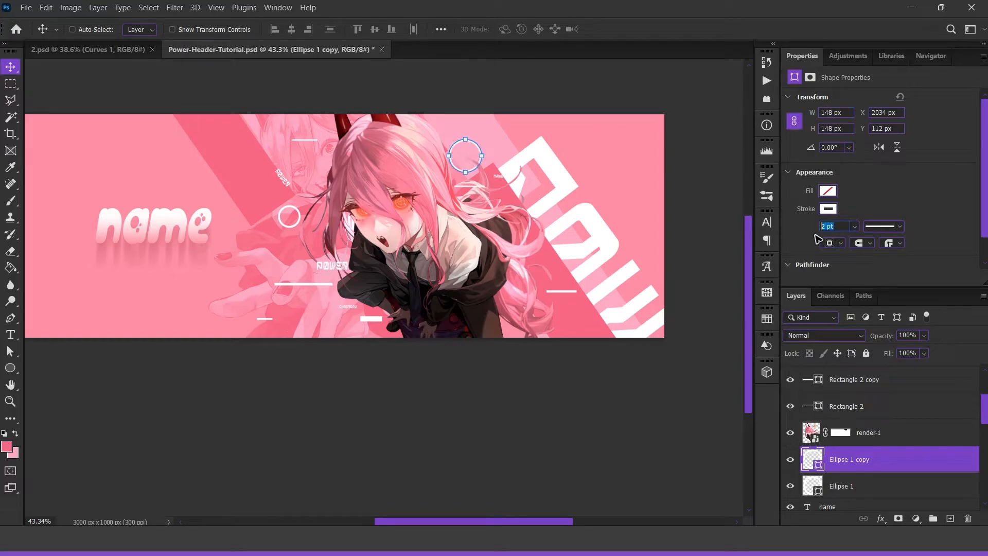
pyautogui.write('4')
pyautogui.press('Return')
# Add two smaller circle copies, one below the thin bar by the hand and a 54 px one on the upper dark stripe.
pyautogui.scroll(3, 520, 178)
pyautogui.scroll(-3, 411, 214)
pyautogui.hotkey('ctrl', 'j')
pyautogui.moveTo(422, 160); pyautogui.dragTo(282, 320)
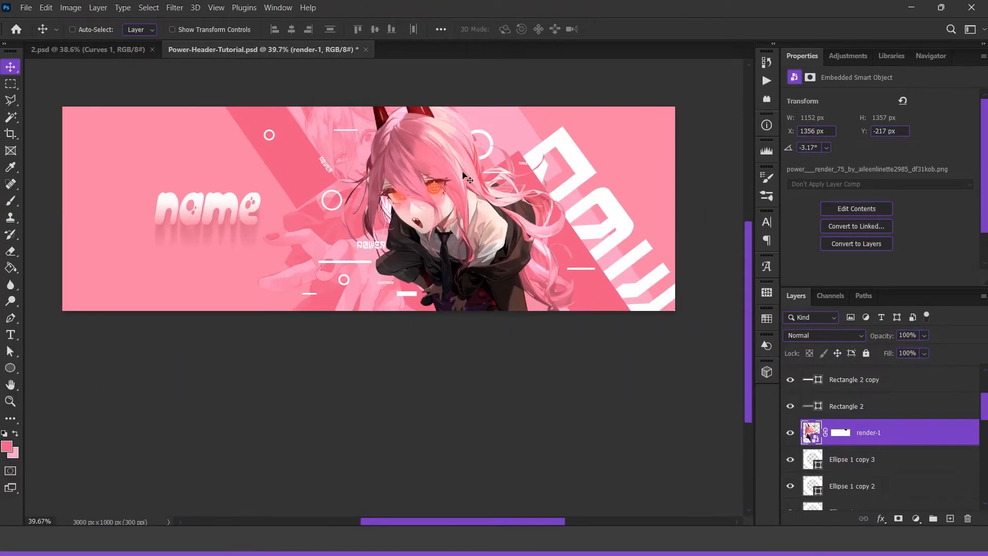
# Select all layers from Ellipse 1 copy 3 down to Rectangle 1, duplicate them and merge the duplicates into one layer.
pyautogui.scroll(3, 874, 452)
pyautogui.scroll(-3, 849, 432)
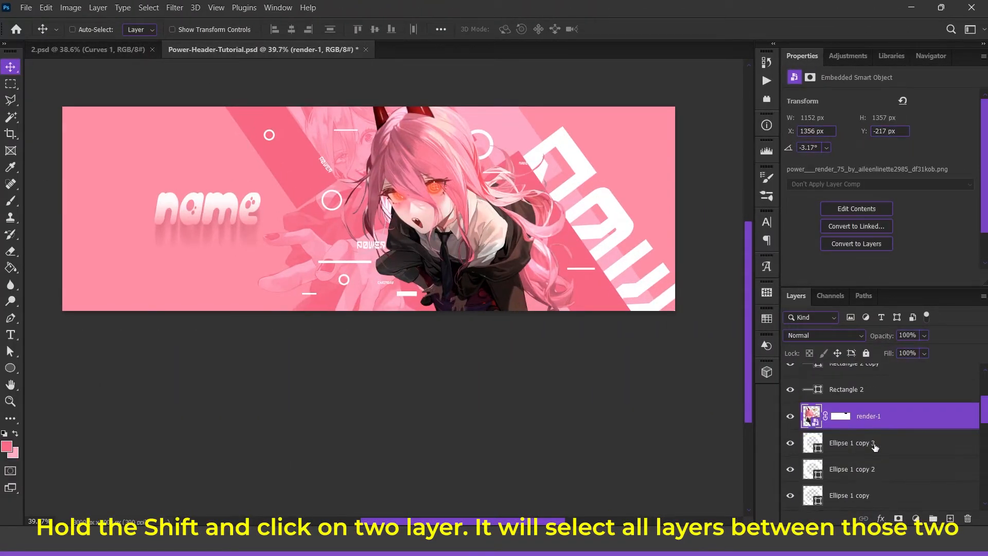
pyautogui.click(811, 443)
pyautogui.scroll(-10, 893, 444)
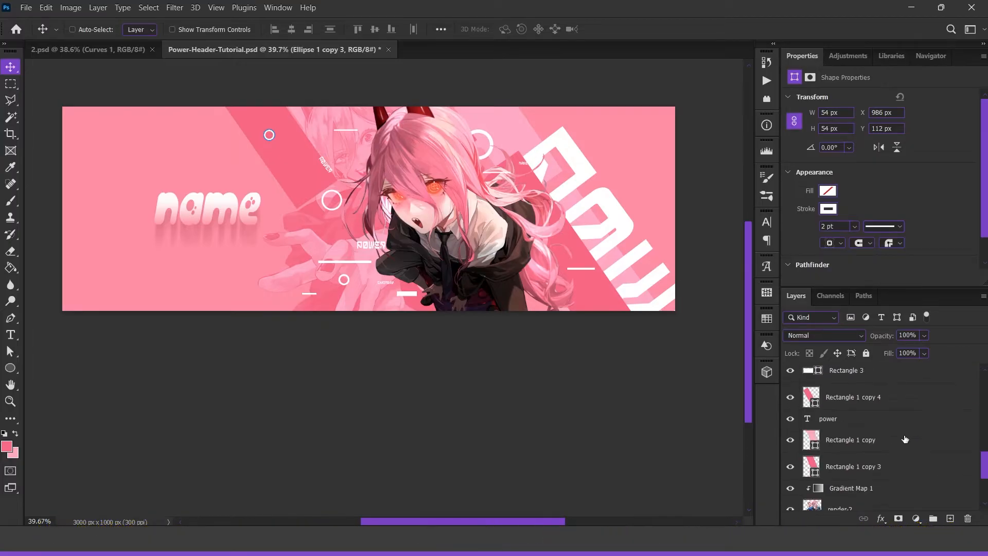
pyautogui.keyDown('shift'); pyautogui.click(874, 455); pyautogui.keyUp('shift')
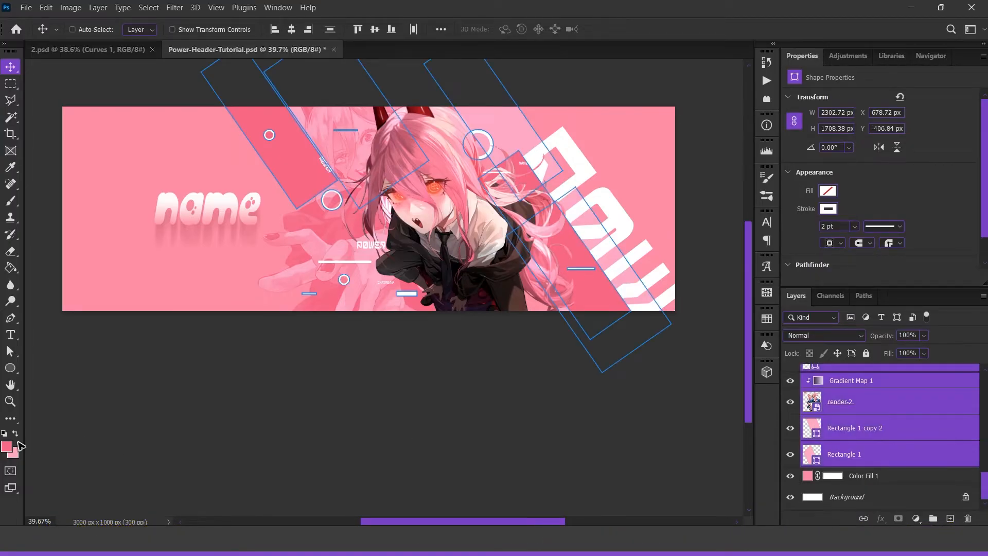
pyautogui.scroll(5, 875, 453)
pyautogui.scroll(-5, 986, 496)
pyautogui.hotkey('ctrl', 'e')
# Move the merged layer between Rectangle 1 and Color Fill 1 and shift its artwork towards the header's large lettering.
pyautogui.moveTo(886, 386); pyautogui.dragTo(850, 468)
pyautogui.moveTo(409, 214); pyautogui.dragTo(565, 201)
pyautogui.scroll(-3, 525, 227)
# Scale the merged layer up to about 4268 x 3234 px and position it at about X 951 px, Y -863 px.
pyautogui.hotkey('ctrl', 't')
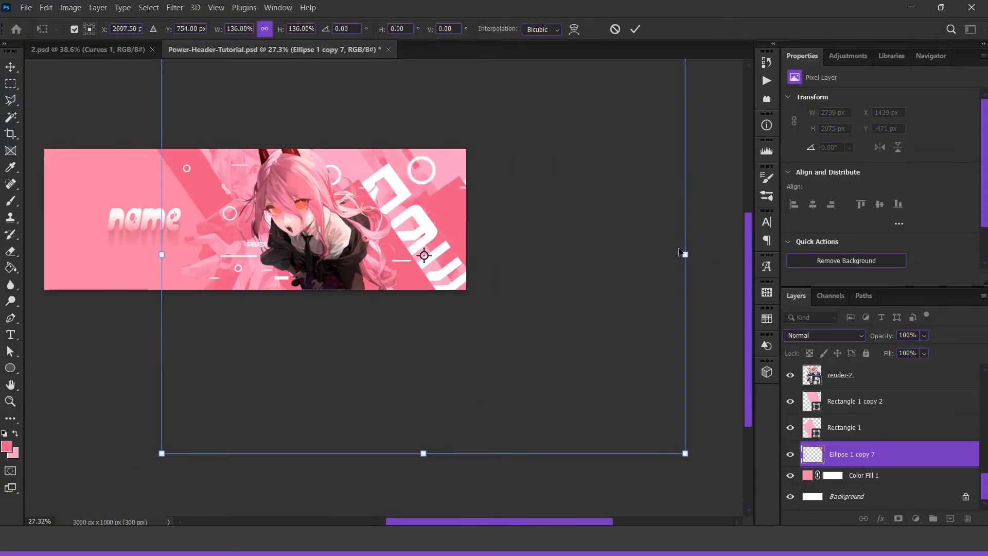
pyautogui.moveTo(685, 253); pyautogui.dragTo(742, 255)
pyautogui.moveTo(501, 255); pyautogui.dragTo(515, 261)
pyautogui.click(635, 29)
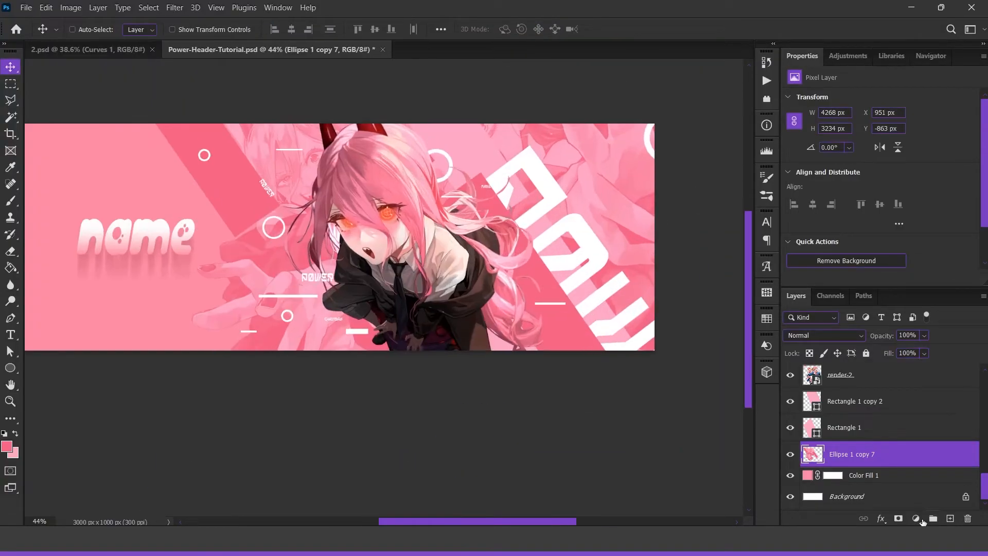
# Add a Gradient Map adjustment above the merged layer, clip it to that layer and delete its mask.
pyautogui.click(915, 518)
pyautogui.click(910, 503)
pyautogui.keyDown('alt'); pyautogui.click(833, 456); pyautogui.keyUp('alt')
pyautogui.click(841, 449)
pyautogui.press('Delete')
# Recolour the clipped Gradient Map above Ellipse 1 copy 7 with a gradient from saturated pink to pale peach.
pyautogui.click(826, 106)
pyautogui.doubleClick(962, 363)
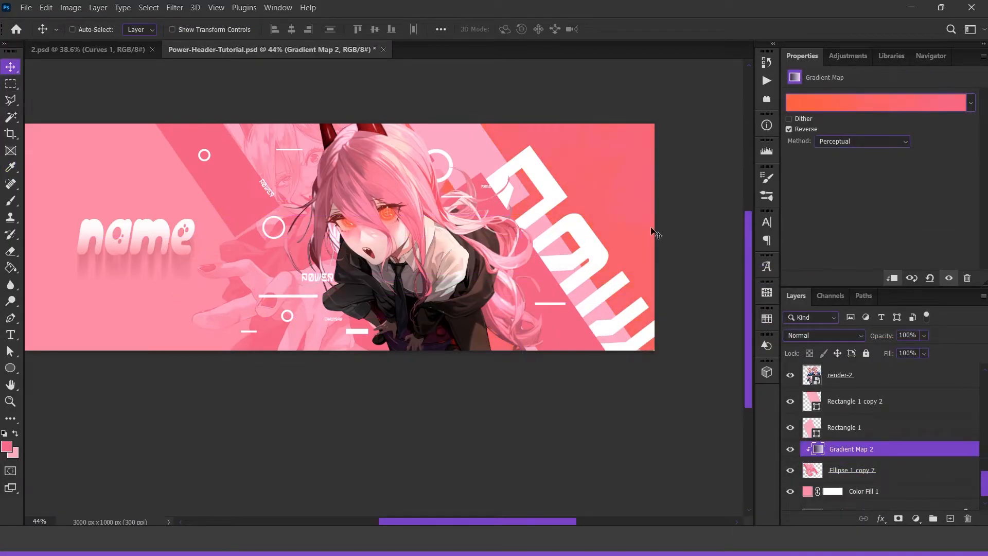
pyautogui.click(874, 102)
pyautogui.doubleClick(963, 364)
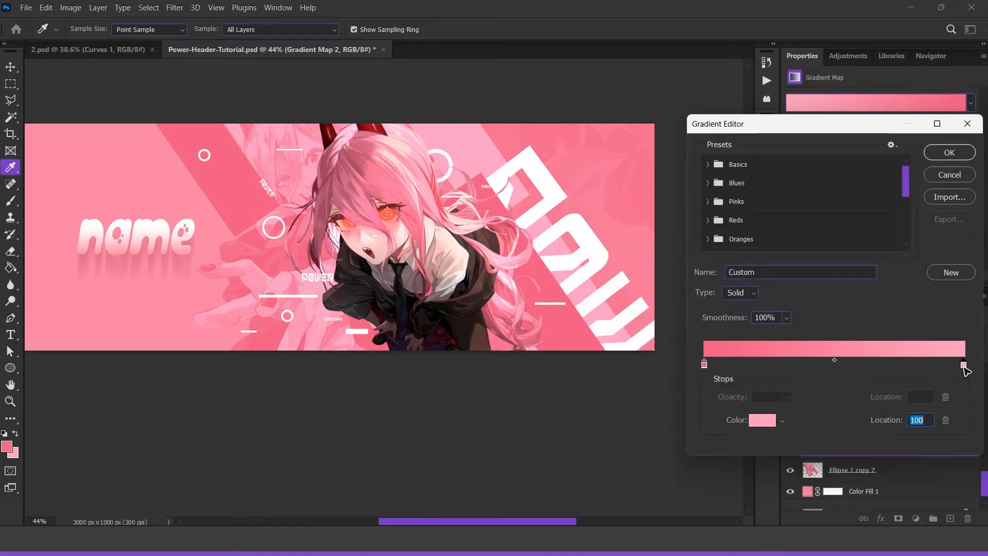
pyautogui.doubleClick(963, 364)
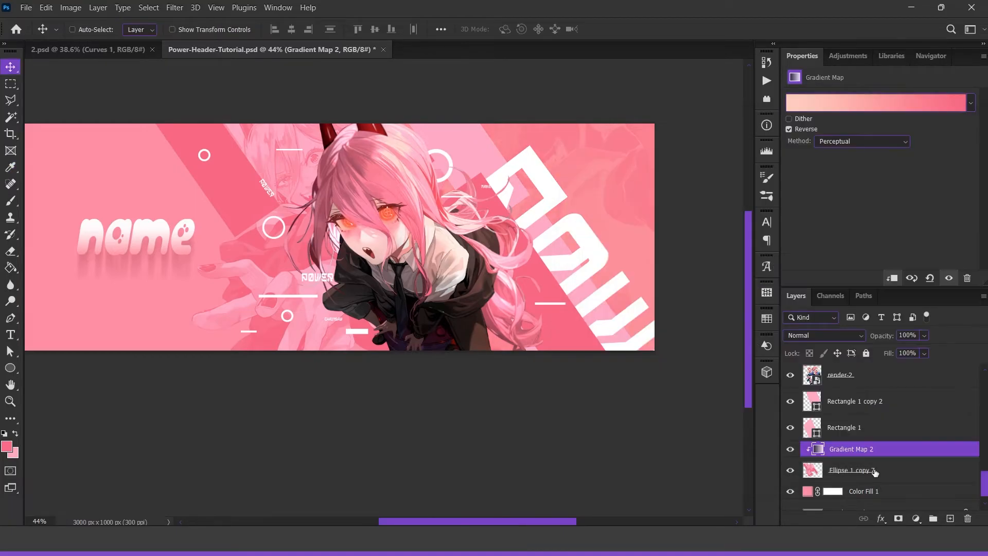
# Shift and transform the Ellipse 1 copy 7 artwork so its enlarged shapes fill the background beside the large lettering.
pyautogui.click(875, 469)
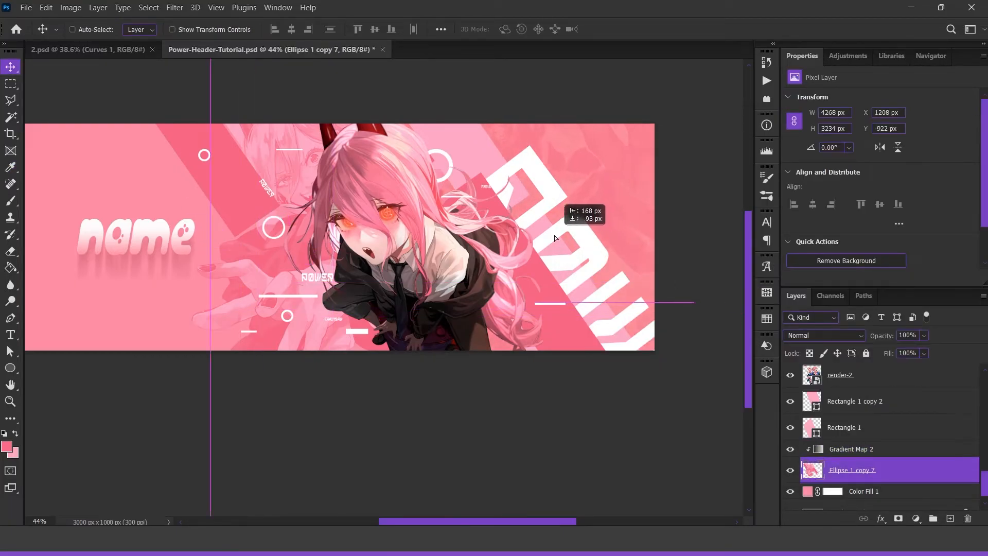
pyautogui.hotkey('ctrl', '-')
pyautogui.hotkey('ctrl', 't')
pyautogui.moveTo(568, 251); pyautogui.dragTo(522, 263)
pyautogui.press('Return')
# Select all the tilted stripe layers based on Rectangle 1 and duplicate them together.
pyautogui.click(875, 427)
pyautogui.scroll(1, 879, 432)
pyautogui.keyDown('ctrl'); pyautogui.click(875, 418); pyautogui.keyUp('ctrl')
pyautogui.scroll(2, 885, 441)
pyautogui.keyDown('ctrl'); pyautogui.click(869, 396); pyautogui.keyUp('ctrl')
pyautogui.keyDown('ctrl'); pyautogui.click(869, 369); pyautogui.keyUp('ctrl')
pyautogui.scroll(3, 874, 412)
pyautogui.keyDown('ctrl'); pyautogui.click(823, 423); pyautogui.keyUp('ctrl')
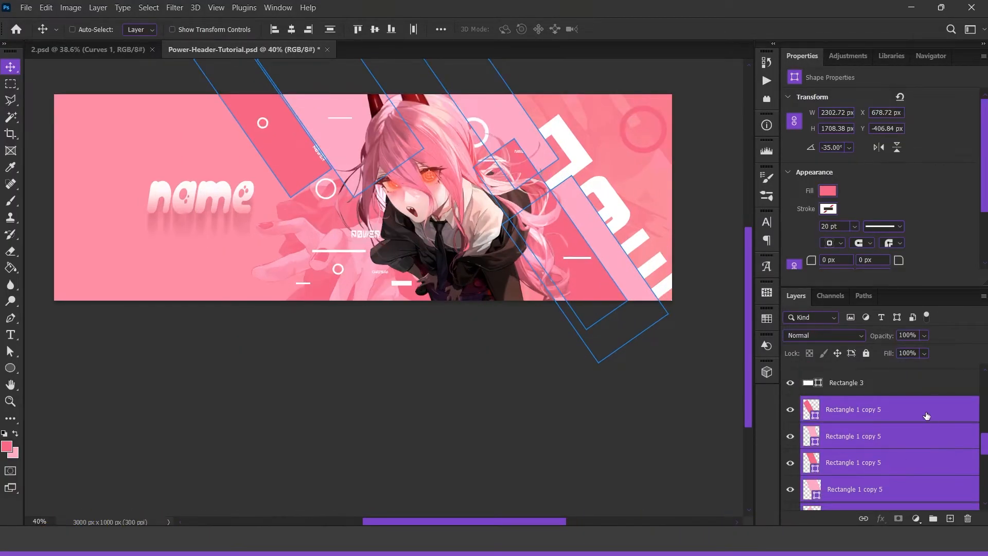
# Rasterize the duplicated stripe layers and merge them into a single layer.
pyautogui.rightClick(926, 416)
pyautogui.click(805, 202)
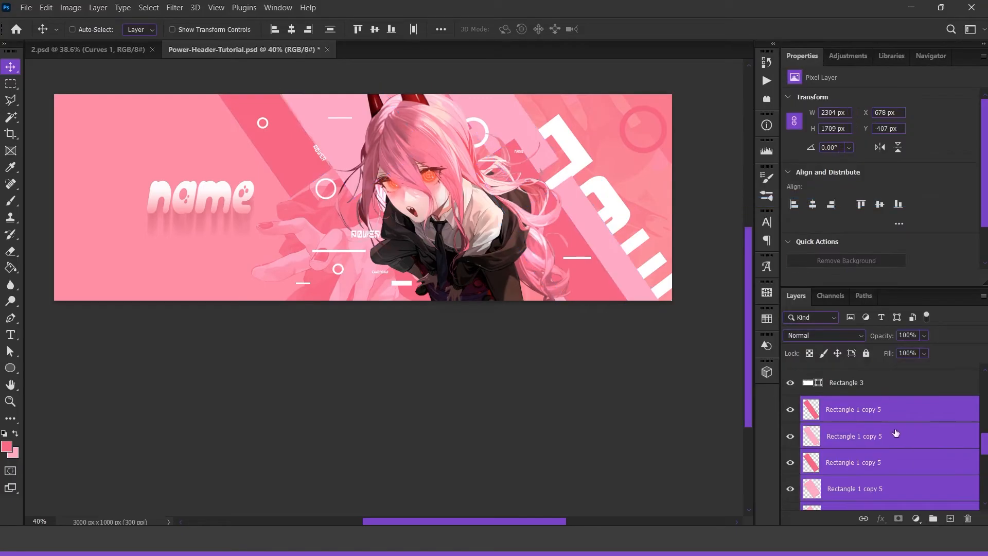
pyautogui.hotkey('ctrl', 'e')
# Place the merged stripe layer directly above Color Fill 1 and shift it behind the "name" text to X -769 px, Y 50 px.
pyautogui.moveTo(914, 400); pyautogui.dragTo(921, 471)
pyautogui.moveTo(545, 258); pyautogui.dragTo(266, 342)
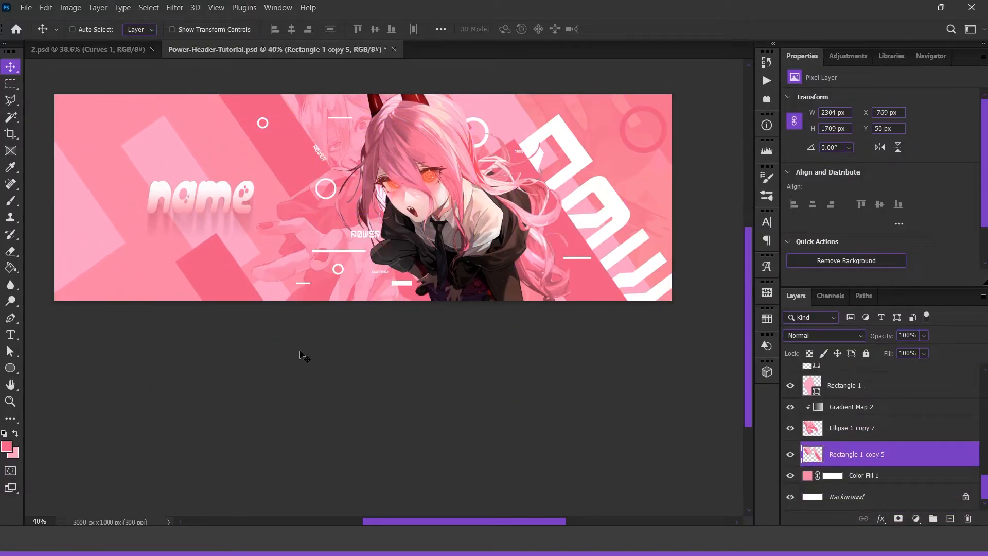
pyautogui.scroll(-2, 361, 309)
# Lower the merged stripe layer's opacity to 24%.
pyautogui.click(924, 335)
pyautogui.moveTo(941, 349); pyautogui.dragTo(886, 351)
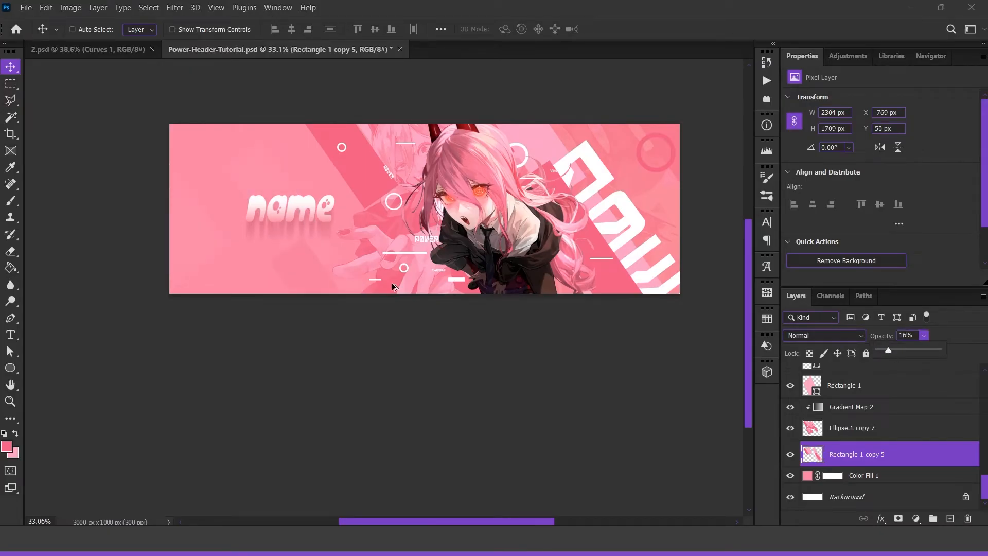
pyautogui.scroll(2, 425, 304)
pyautogui.scroll(-4, 668, 320)
pyautogui.scroll(3, 565, 364)
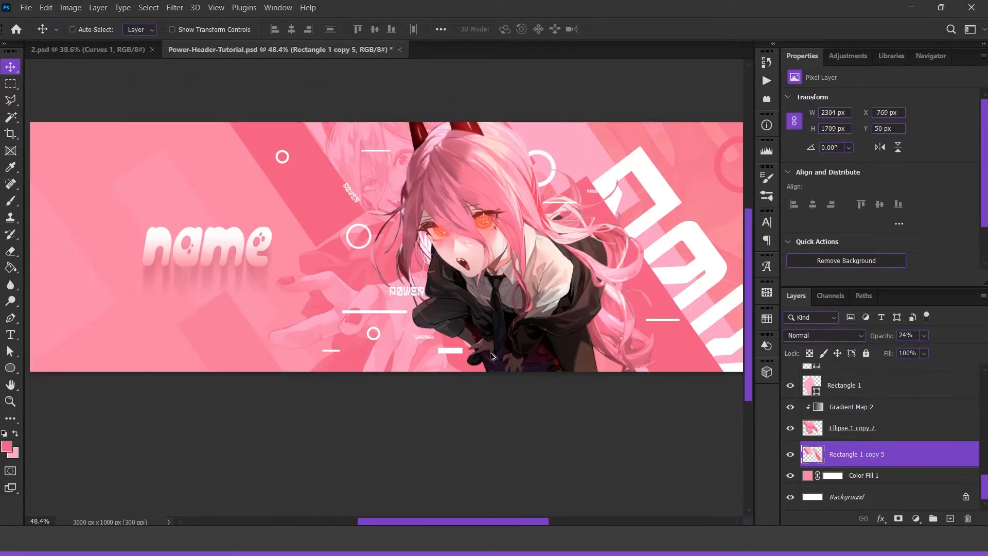
# Select the blurred "name" shadow layer beneath the lettering and set its opacity to 25%.
pyautogui.keyDown('ctrl'); pyautogui.click(265, 280); pyautogui.keyUp('ctrl')
pyautogui.click(790, 380)
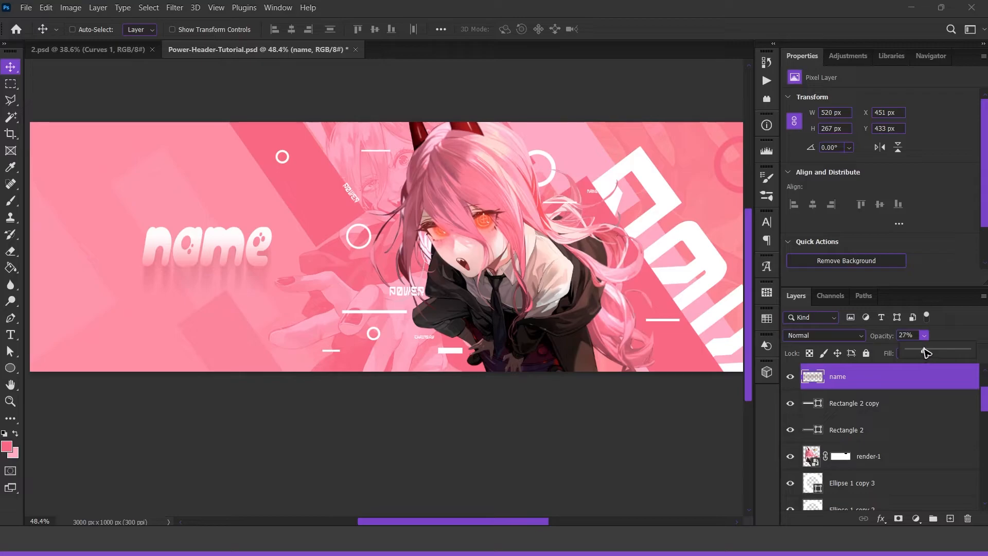
pyautogui.moveTo(926, 353); pyautogui.dragTo(924, 353)
pyautogui.scroll(-2, 629, 296)
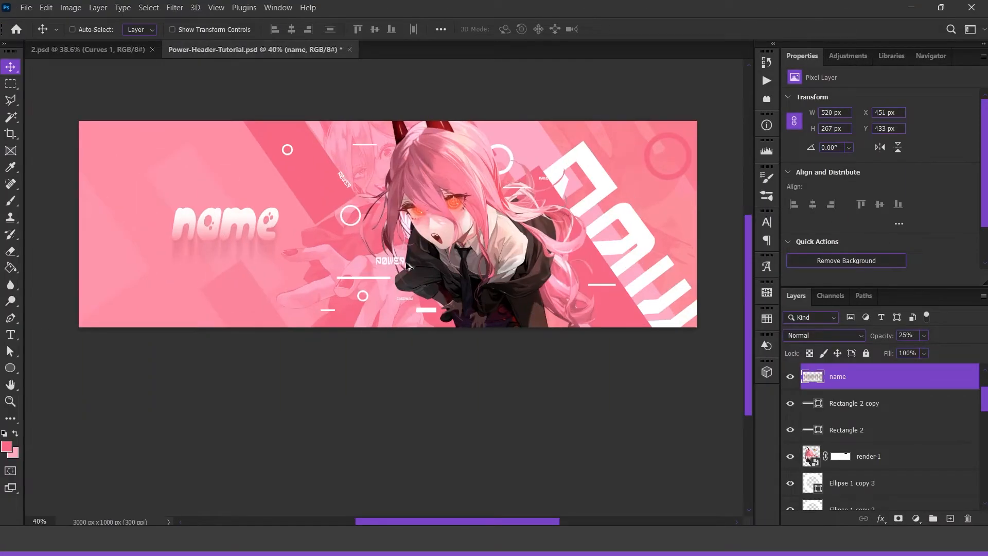
pyautogui.scroll(2, 409, 265)
pyautogui.scroll(-8, 912, 489)
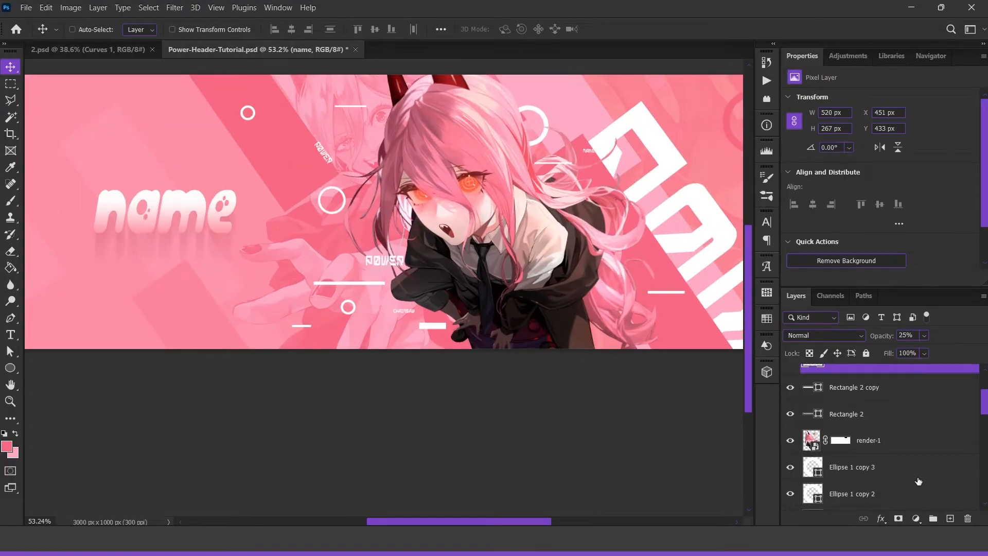
# Select the dark pink stripe Rectangle 1 copy 4 beside the large lettering and duplicate it.
pyautogui.rightClick(690, 312)
pyautogui.click(710, 317)
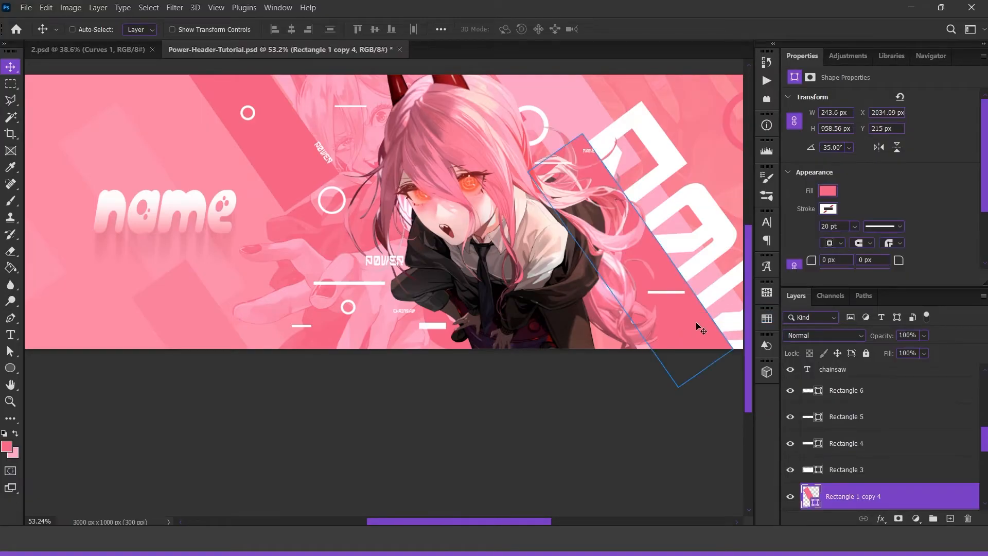
pyautogui.scroll(-2, 910, 487)
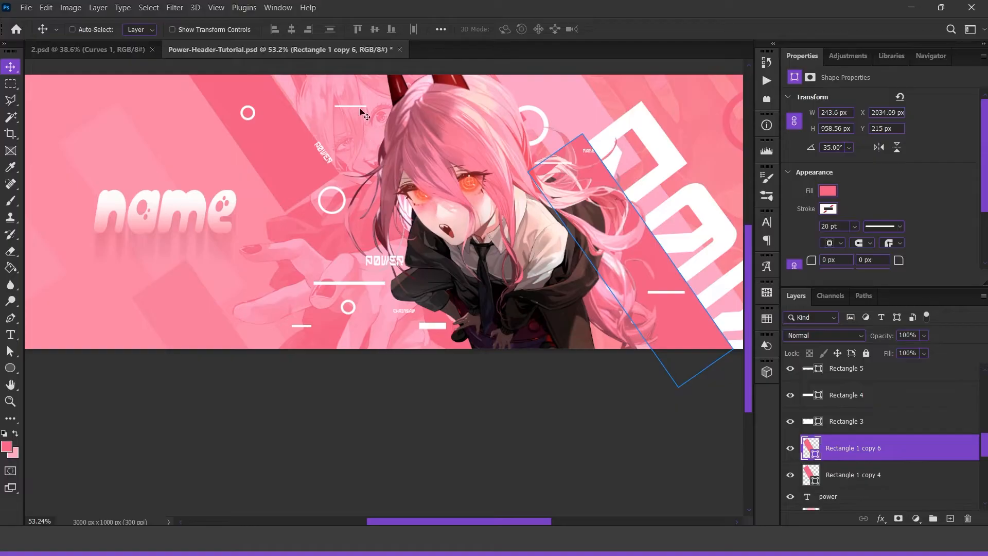
# Apply the Halftone Pattern filter to the duplicated stripe with size 1, contrast 50 and the Circle pattern type.
pyautogui.click(194, 7)
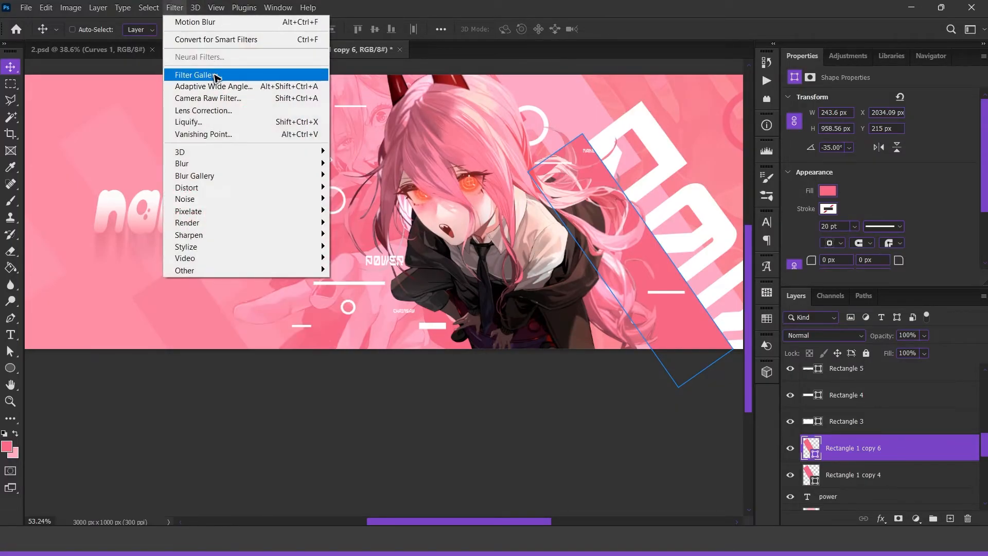
pyautogui.click(196, 73)
pyautogui.click(624, 213)
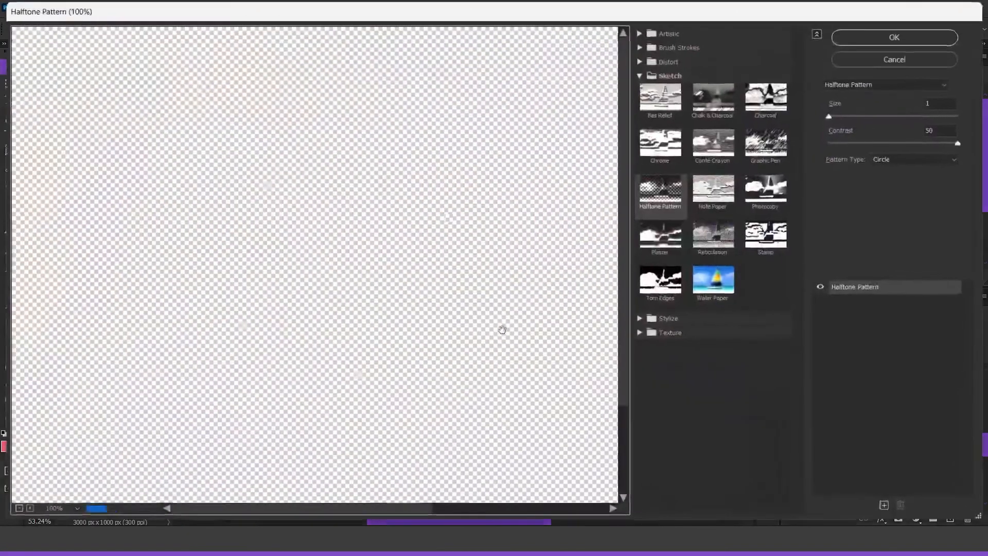
pyautogui.click(896, 160)
pyautogui.click(889, 169)
pyautogui.moveTo(551, 316); pyautogui.dragTo(261, 236)
pyautogui.moveTo(829, 116)
pyautogui.mouseDown()
pyautogui.moveTo(878, 117)
pyautogui.moveTo(829, 117)
pyautogui.mouseUp()
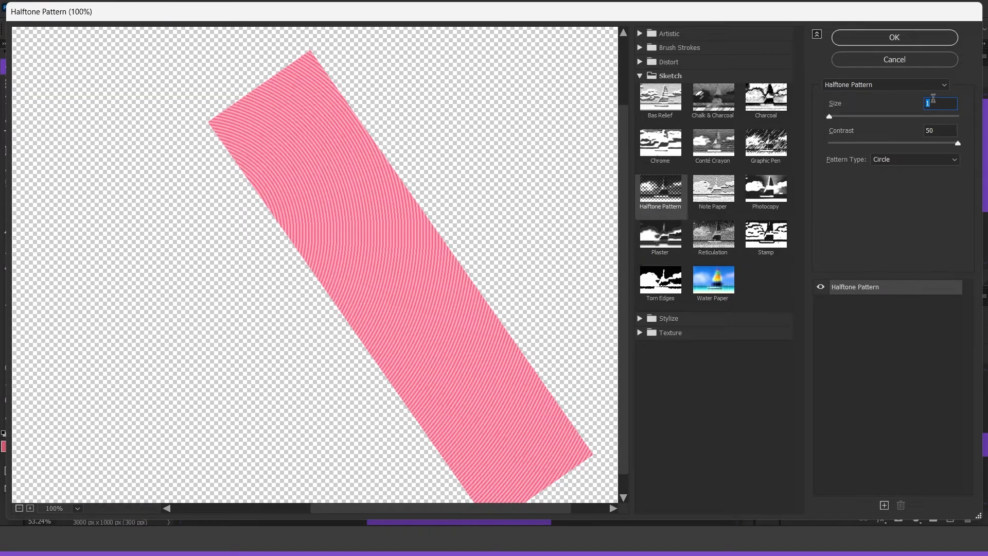
pyautogui.click(895, 37)
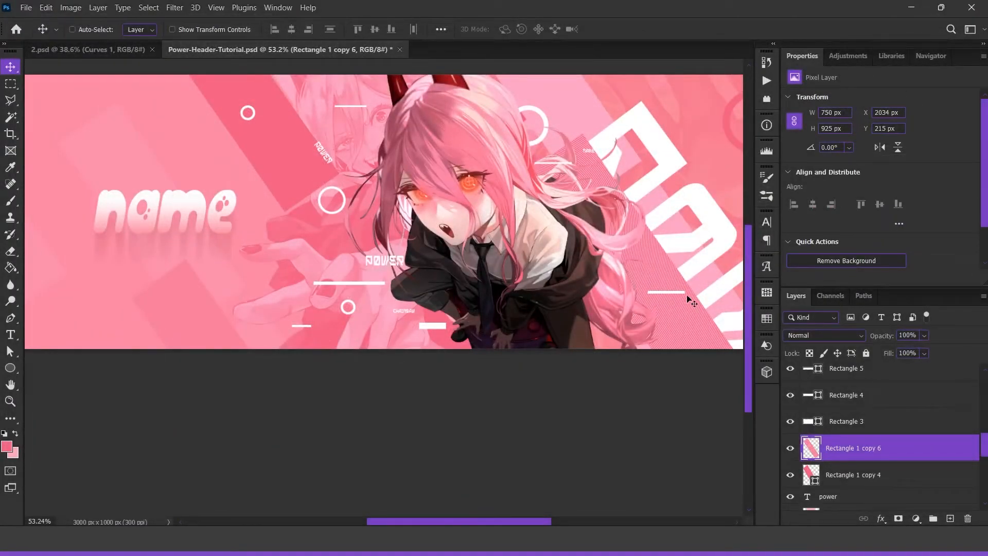
# Set the halftone stripe Rectangle 1 copy 6 to Soft Light blending at 25% opacity.
pyautogui.scroll(5, 710, 269)
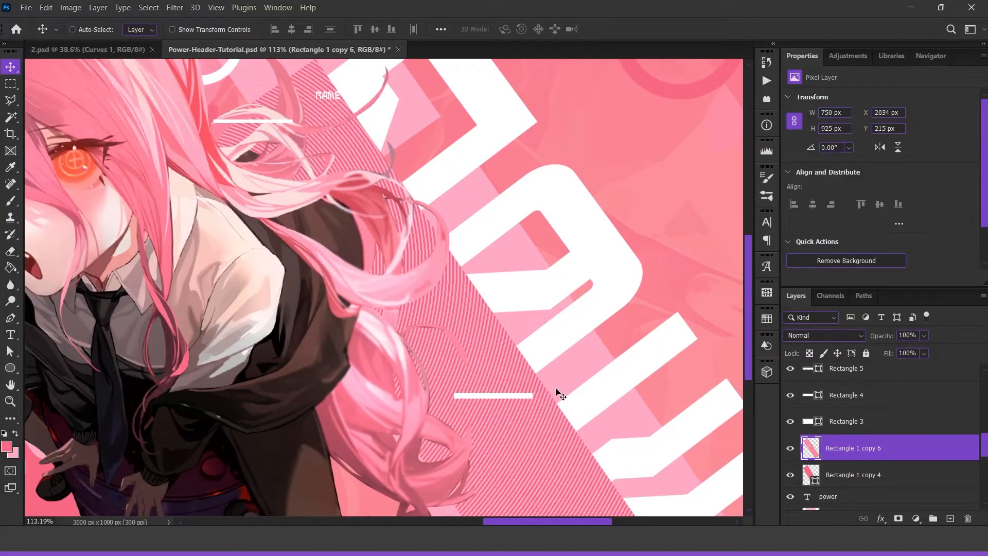
pyautogui.scroll(-2, 556, 400)
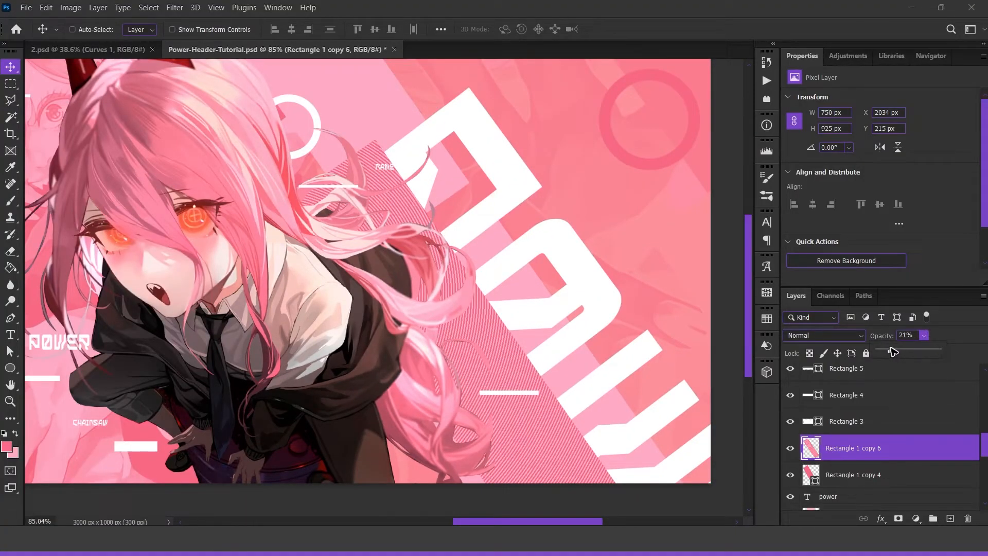
pyautogui.click(823, 335)
pyautogui.click(805, 369)
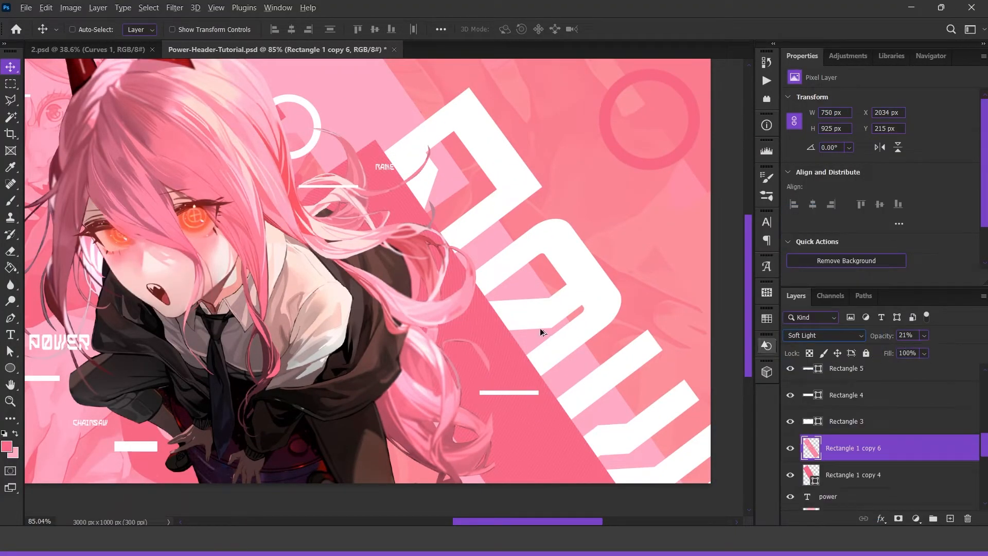
pyautogui.moveTo(513, 346); pyautogui.dragTo(506, 302)
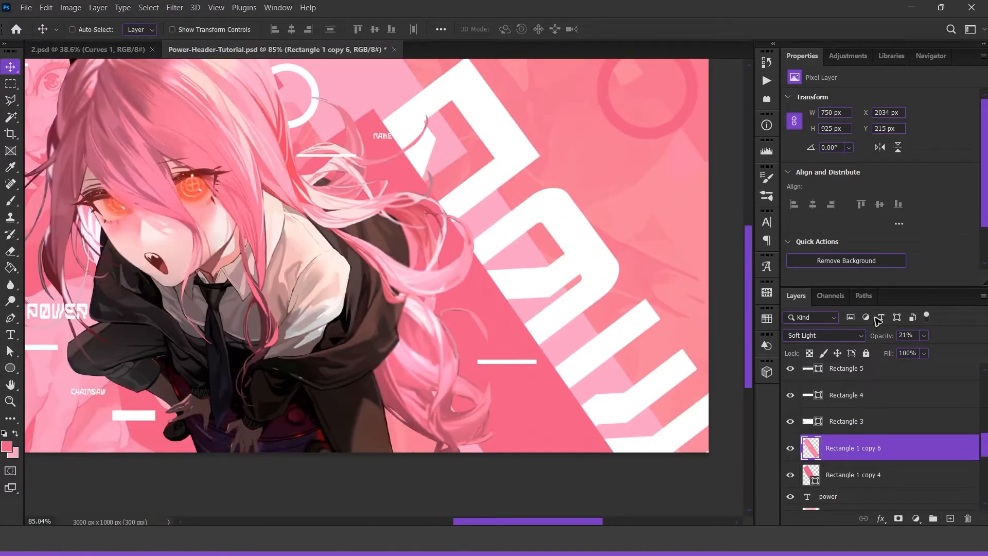
pyautogui.scroll(3, 396, 356)
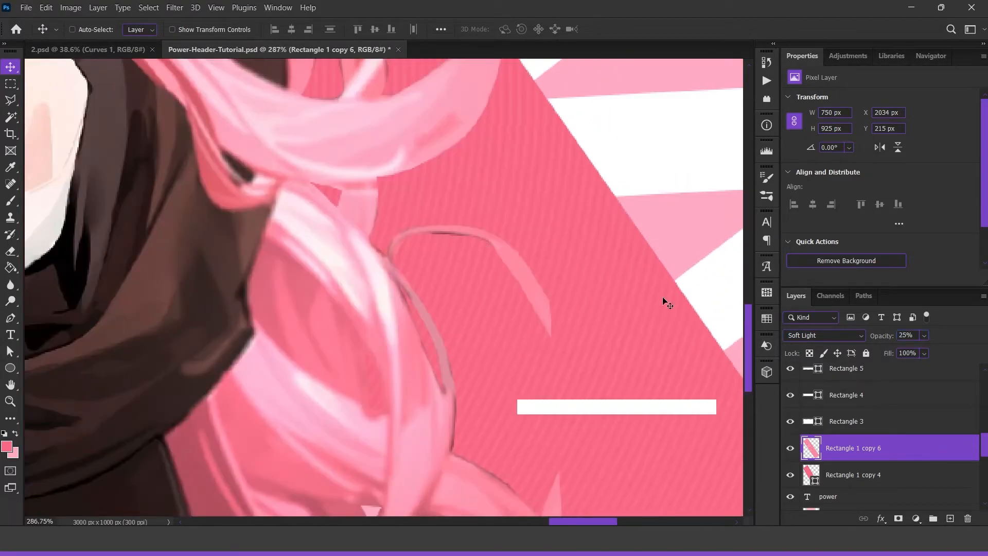
pyautogui.scroll(-5, 545, 239)
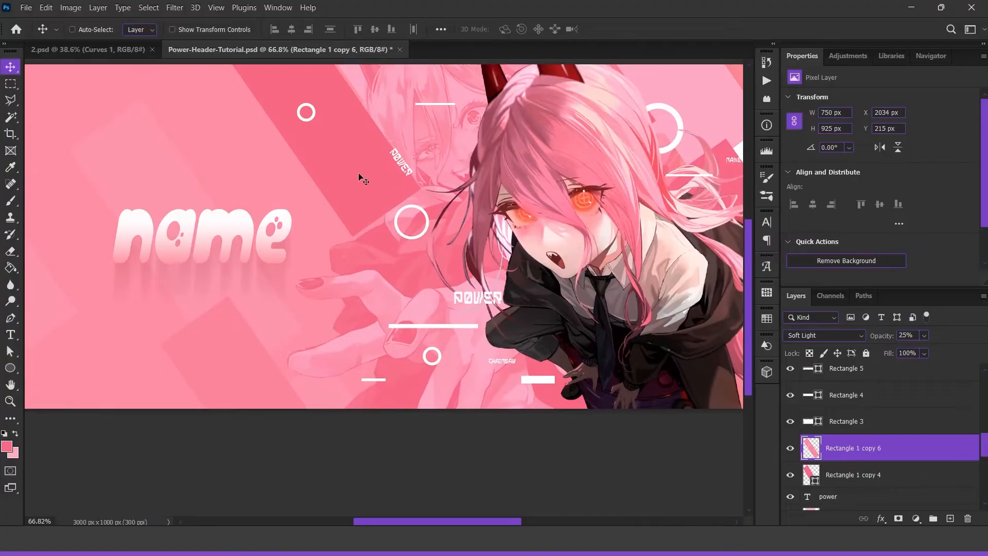
# Select the dark pink stripe Rectangle 1 copy 3 near the "name" text and duplicate it.
pyautogui.rightClick(364, 178)
pyautogui.click(371, 184)
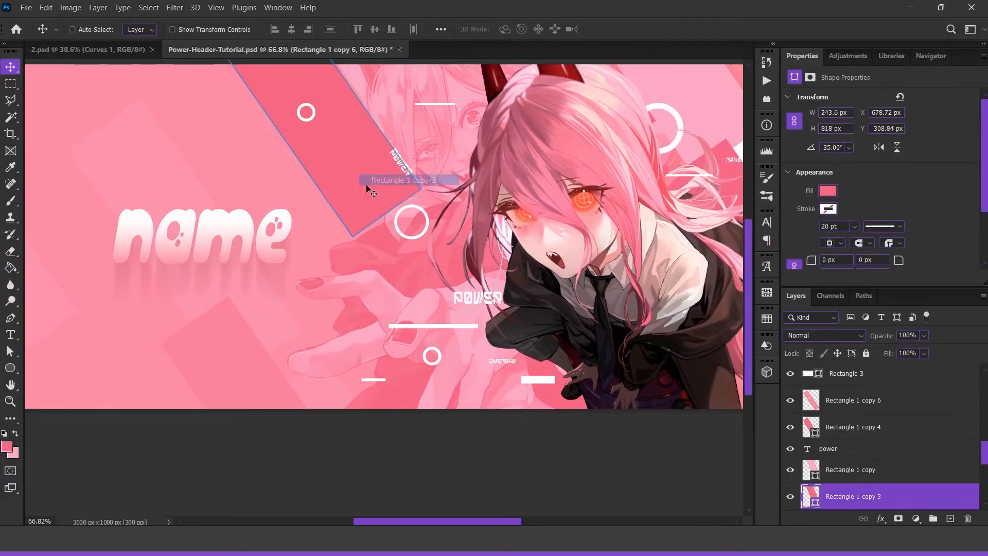
pyautogui.scroll(-1, 878, 491)
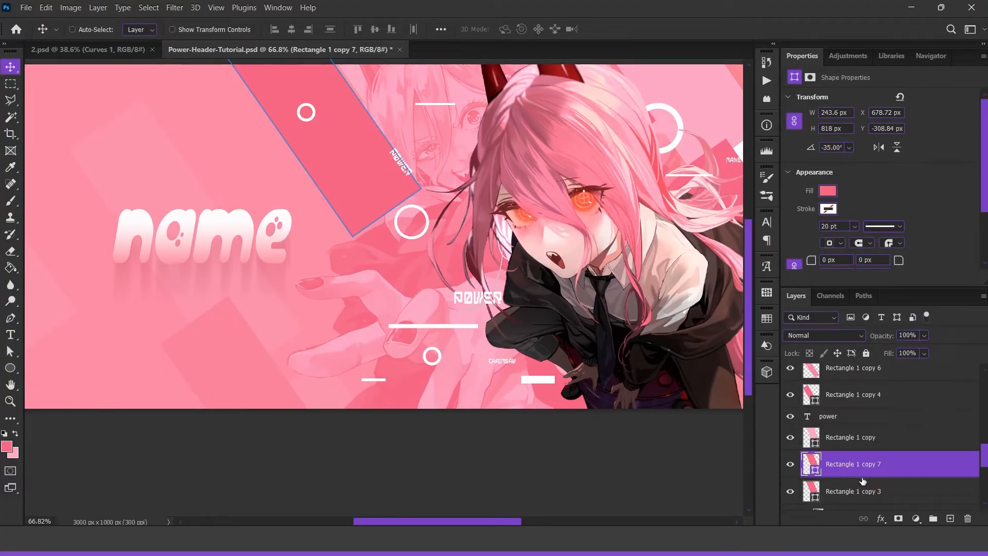
# Reapply the halftone filter to Rectangle 1 copy 7 and blend it as Soft Light at 25% opacity.
pyautogui.click(175, 7)
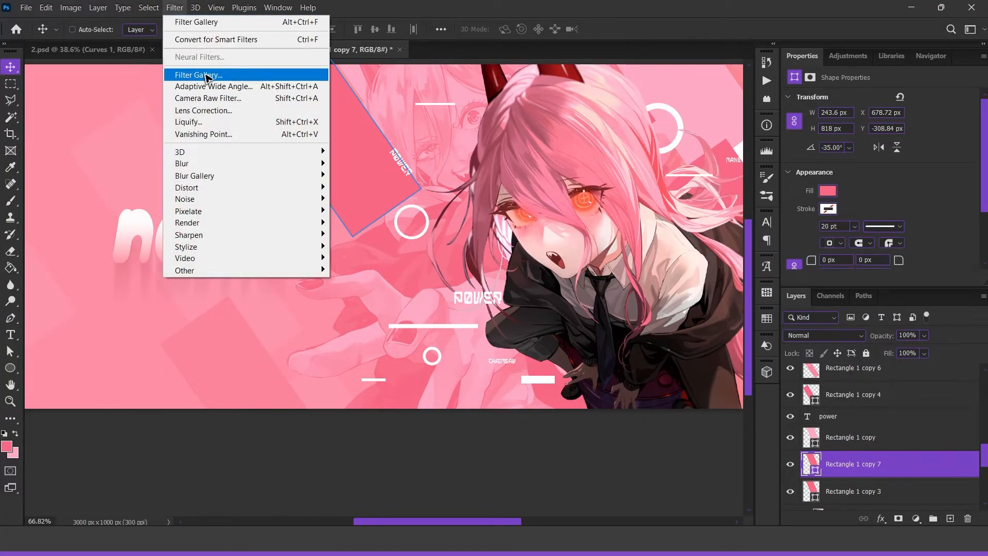
pyautogui.click(194, 21)
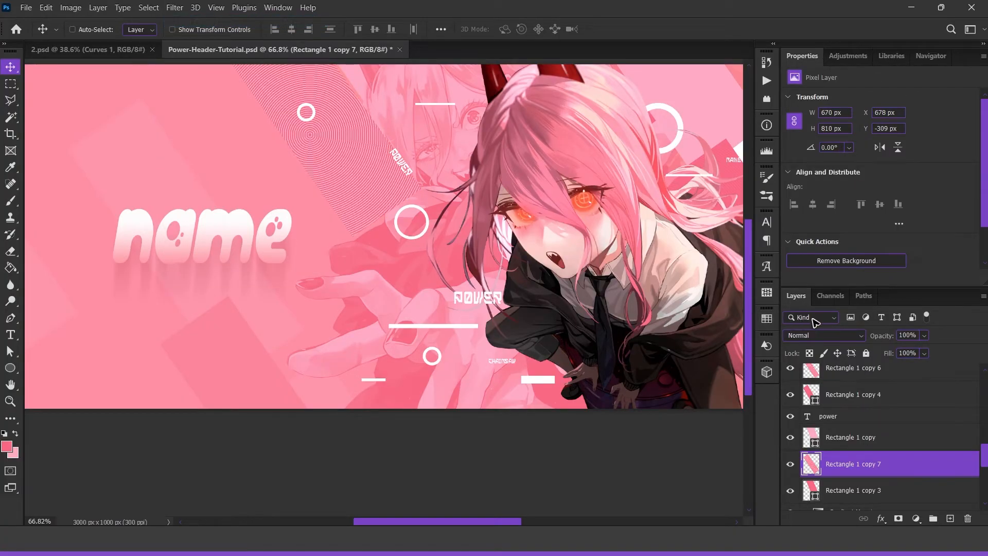
pyautogui.click(817, 336)
pyautogui.click(817, 365)
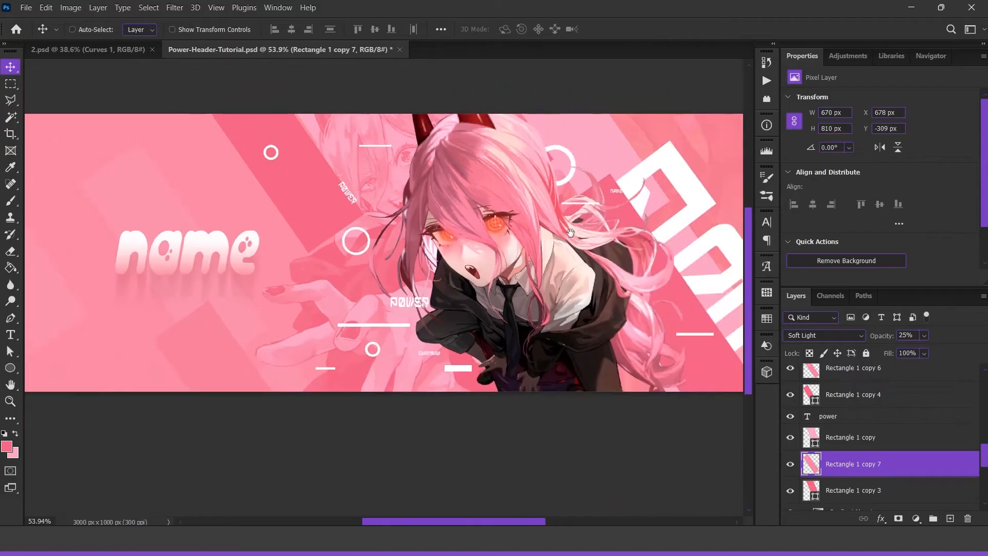
# Overlay the light pink stripe Rectangle 1 copy with a halftone-patterned duplicate in Soft Light at about 13% opacity.
pyautogui.scroll(3, 470, 163)
pyautogui.click(795, 437)
pyautogui.click(823, 335)
pyautogui.click(817, 349)
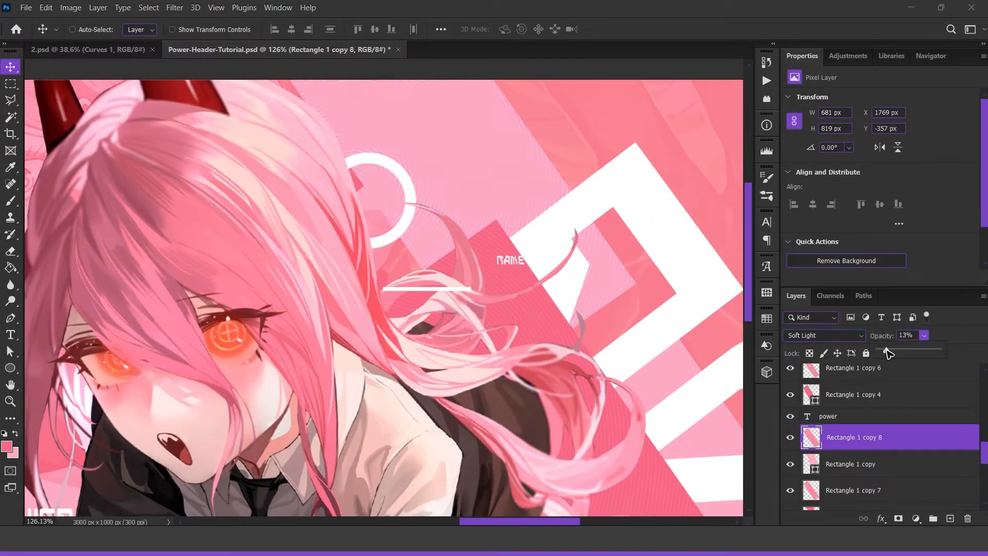
pyautogui.scroll(3, 437, 173)
pyautogui.scroll(-5, 426, 280)
# Overlay the Rectangle 1 stripe with a halftone-patterned duplicate in Soft Light at 18% opacity.
pyautogui.rightClick(418, 274)
pyautogui.click(426, 280)
pyautogui.click(869, 465)
pyautogui.click(823, 335)
pyautogui.click(823, 355)
pyautogui.scroll(-4, 430, 352)
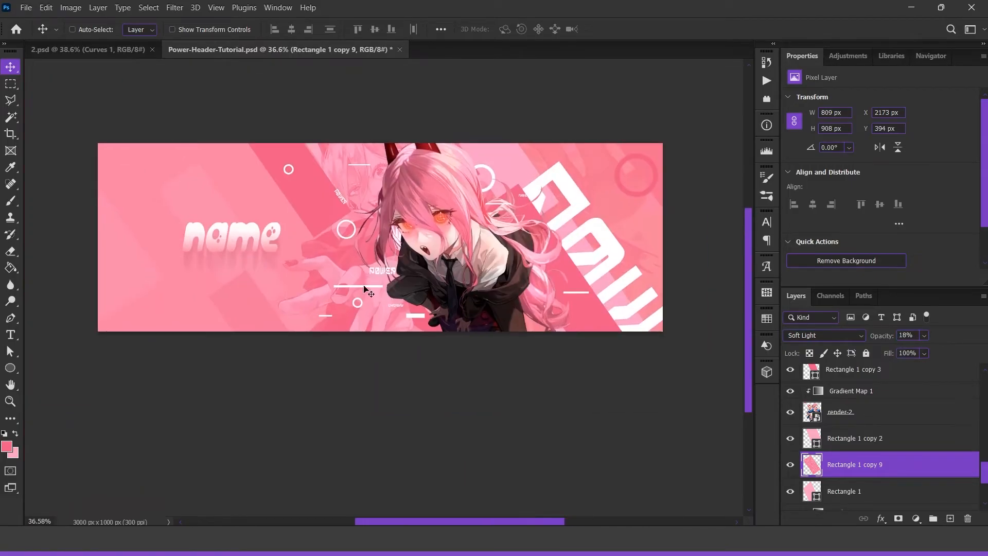
# Duplicate the Color Fill 1 background layer and delete the original's layer mask.
pyautogui.scroll(5, 268, 206)
pyautogui.scroll(-4, 280, 163)
pyautogui.rightClick(192, 154)
pyautogui.click(222, 157)
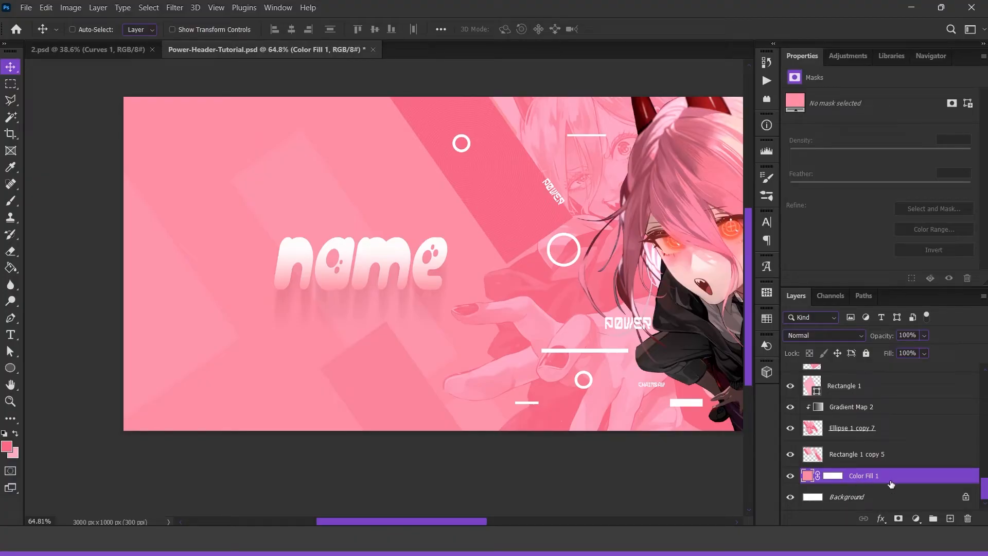
pyautogui.click(840, 493)
pyautogui.press('Delete')
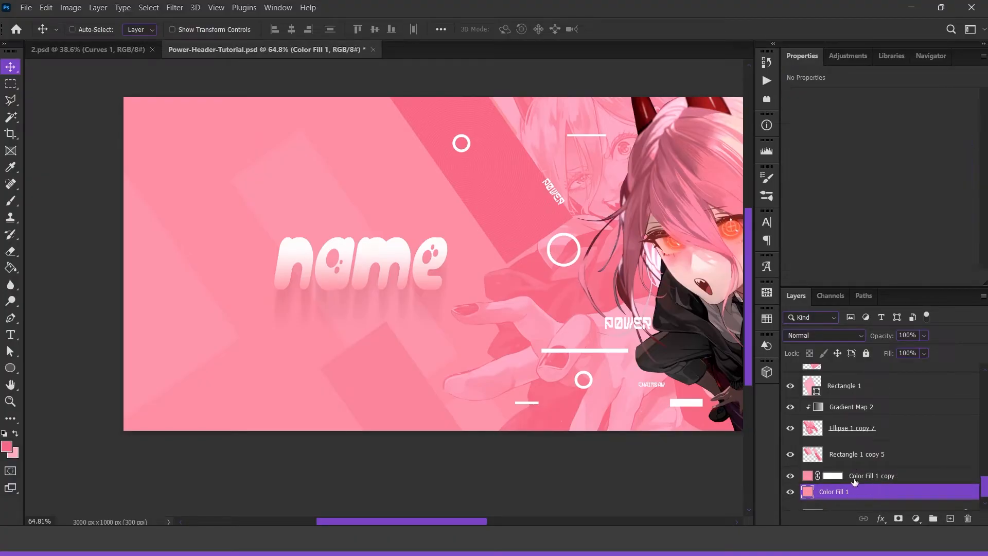
# Delete the mask of Color Fill 1 copy, then rasterize the layer and cover it with the same halftone pattern.
pyautogui.click(839, 479)
pyautogui.press('Delete')
pyautogui.rightClick(865, 484)
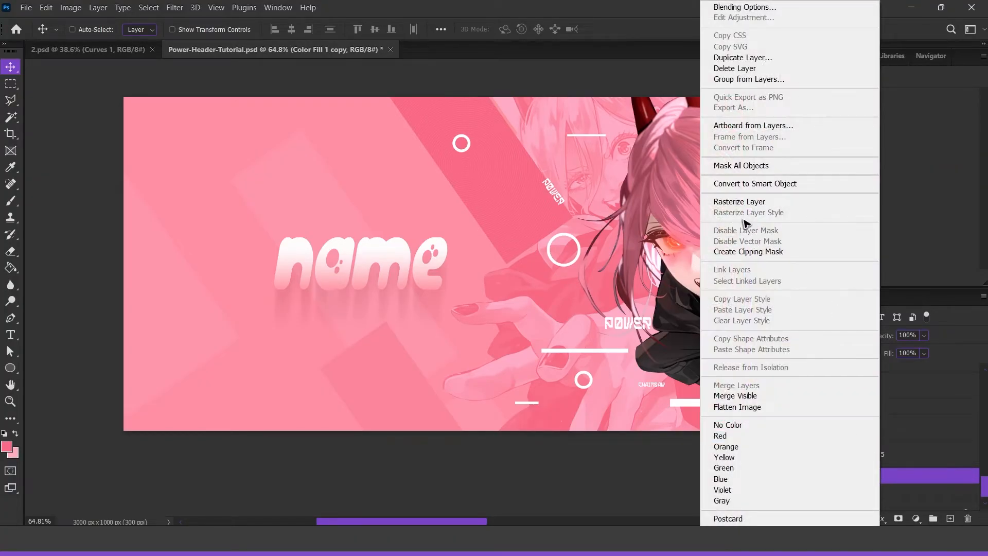
pyautogui.click(746, 206)
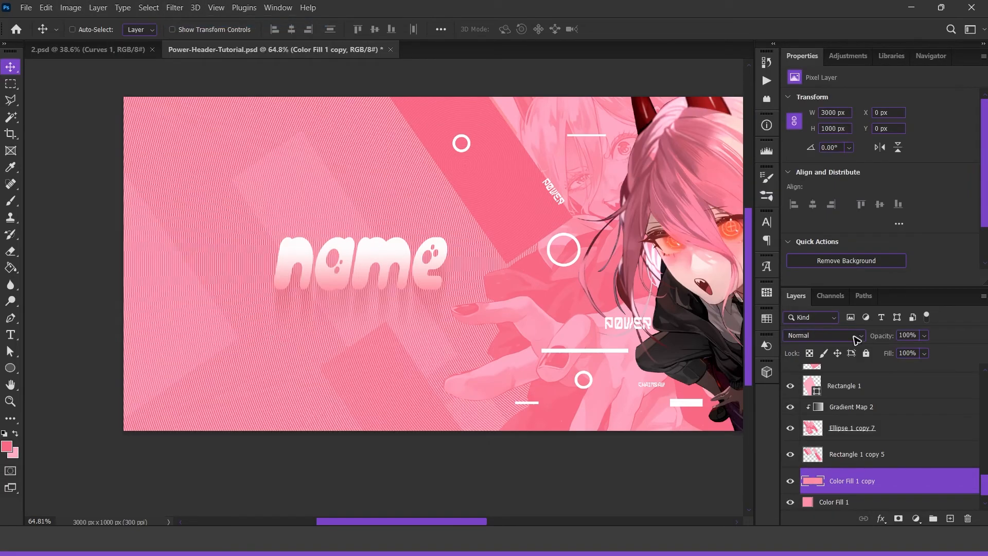
# Set the opacity of the halftone-patterned Color Fill 1 copy layer to 6%.
pyautogui.click(924, 335)
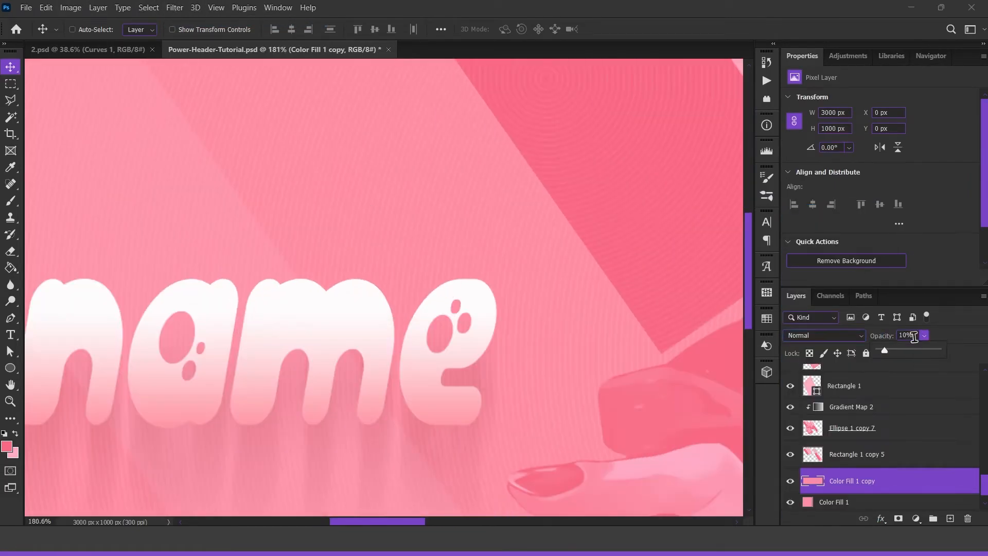
pyautogui.write('6')
pyautogui.press('Return')
pyautogui.scroll(-10, 517, 406)
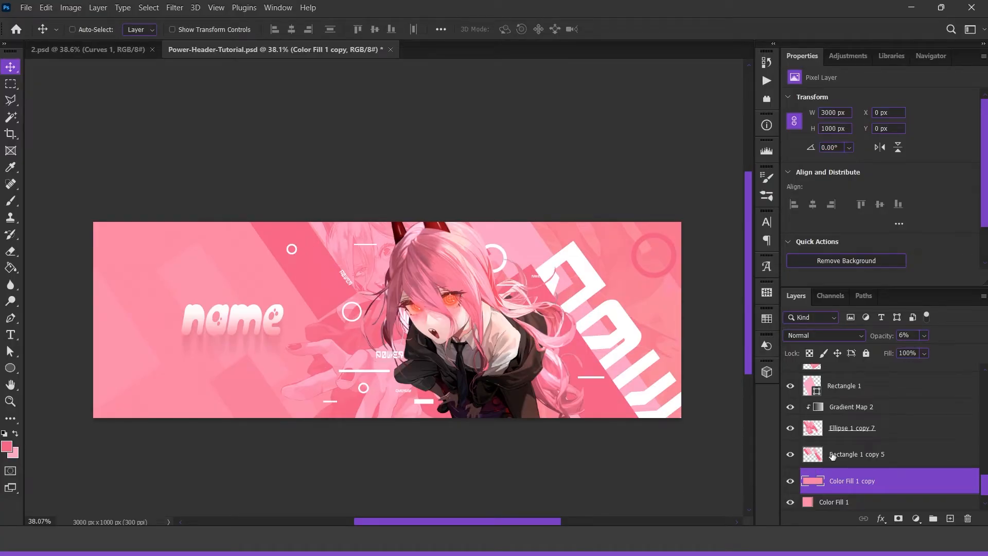
# Add a gradient map clipped to the render-1 character layer, with Reverse turned off.
pyautogui.scroll(3, 844, 460)
pyautogui.keyDown('ctrl'); pyautogui.click(453, 334); pyautogui.keyUp('ctrl')
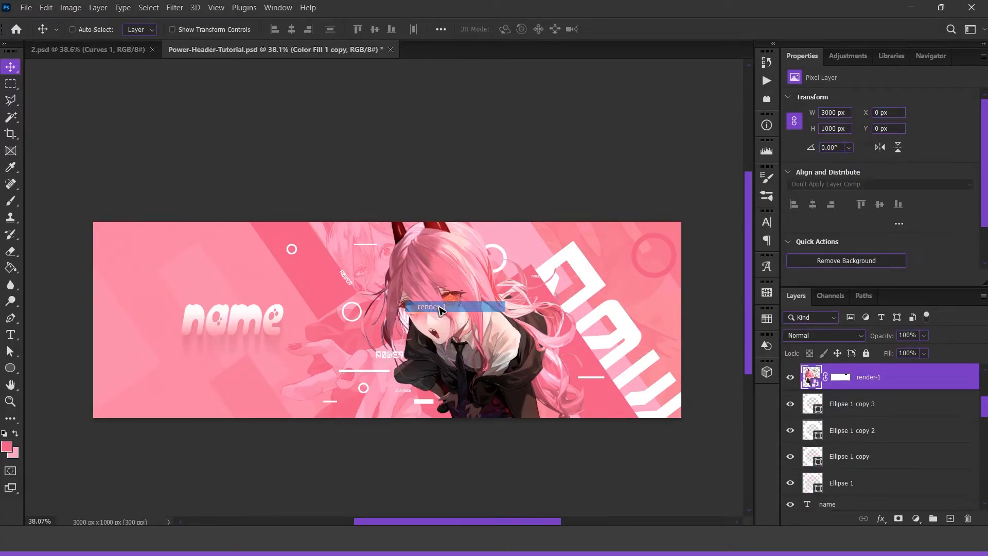
pyautogui.scroll(2, 875, 438)
pyautogui.click(916, 519)
pyautogui.click(906, 507)
pyautogui.keyDown('alt'); pyautogui.click(859, 430); pyautogui.keyUp('alt')
pyautogui.scroll(3, 533, 375)
pyautogui.click(789, 129)
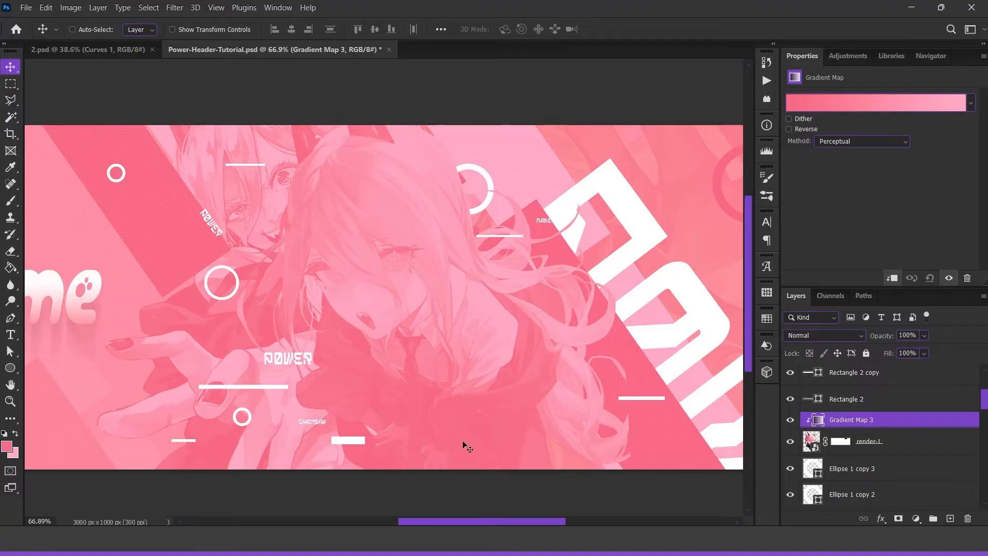
# Blend the character's Gradient Map 3 in Color mode at 16% opacity.
pyautogui.click(864, 336)
pyautogui.click(793, 505)
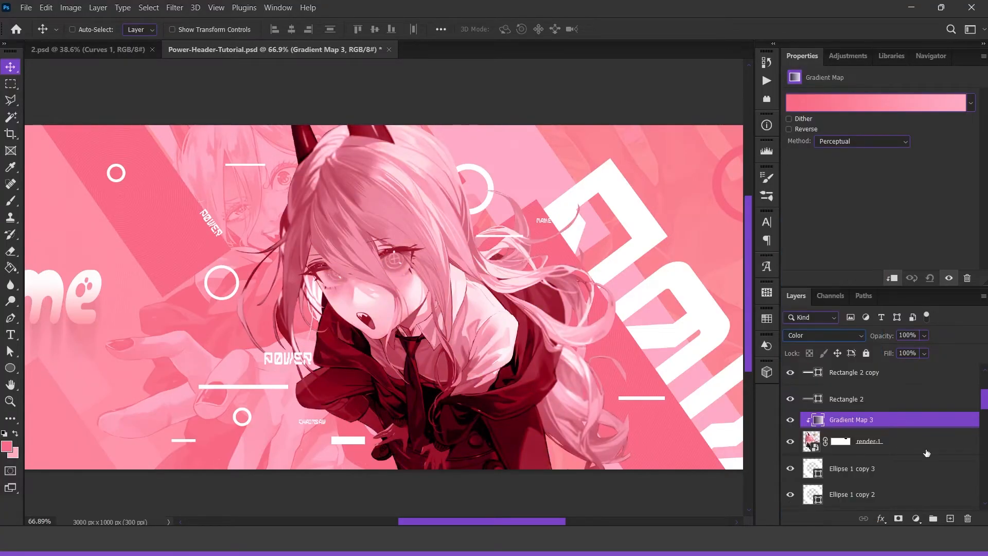
pyautogui.moveTo(883, 352); pyautogui.dragTo(885, 352)
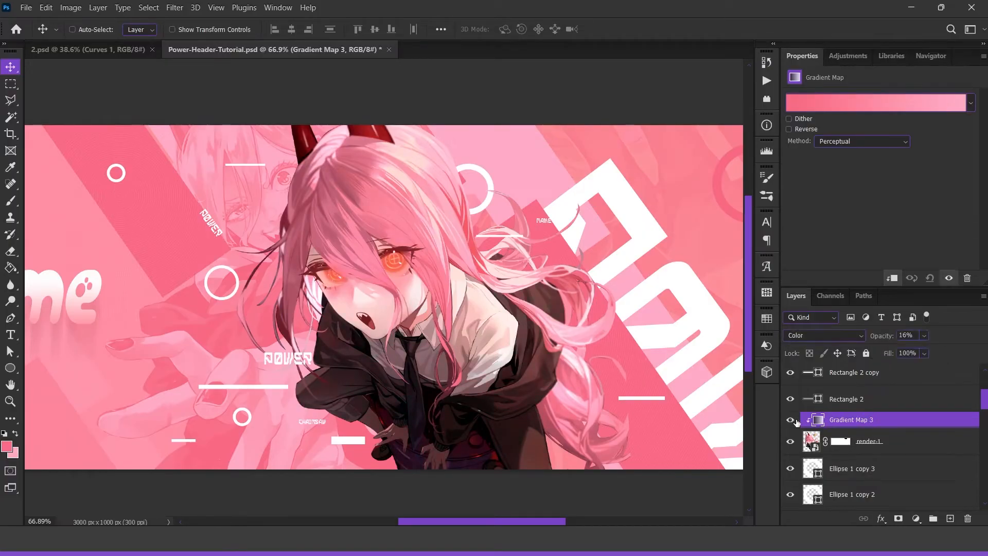
pyautogui.scroll(-4, 408, 371)
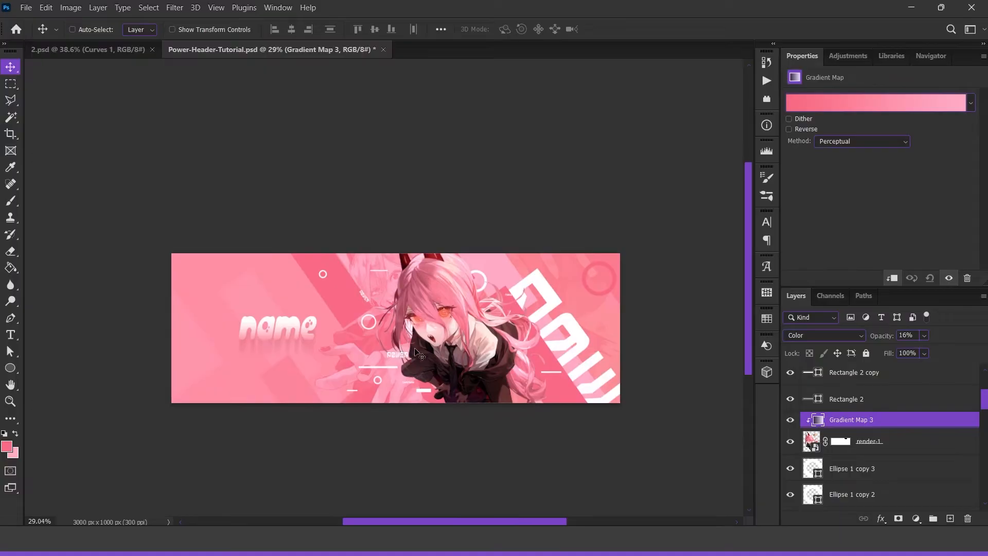
pyautogui.scroll(1, 408, 371)
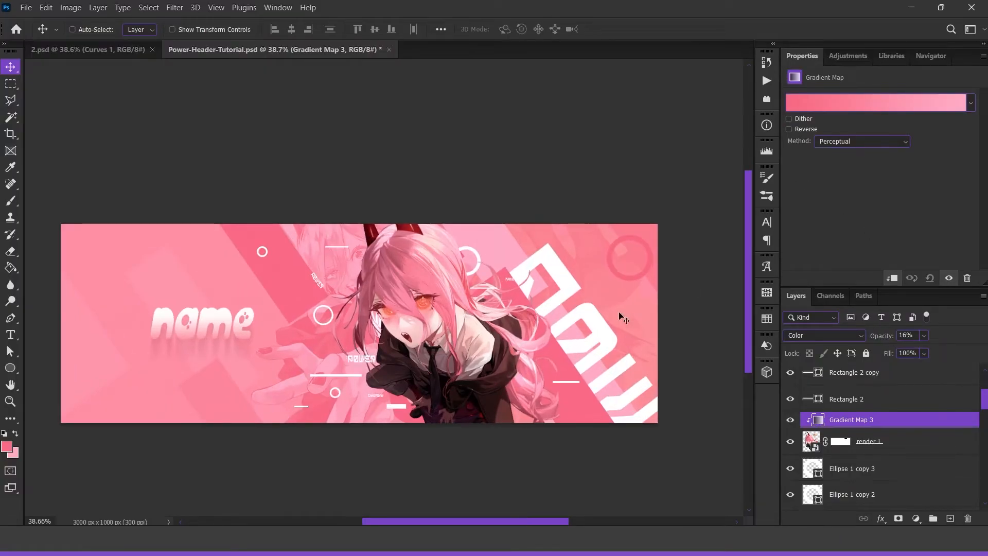
pyautogui.scroll(1, 549, 370)
# Duplicate the render-1 layer together with Gradient Map 3 and merge the duplicates into one layer.
pyautogui.click(928, 447)
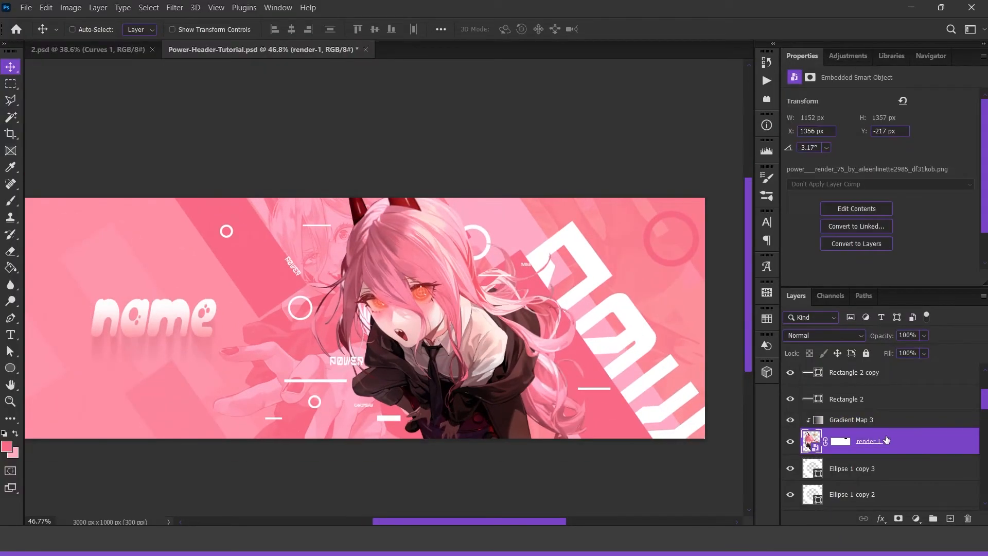
pyautogui.keyDown('shift'); pyautogui.click(890, 425); pyautogui.keyUp('shift')
pyautogui.hotkey('ctrl', 'j')
pyautogui.hotkey('ctrl', 'e')
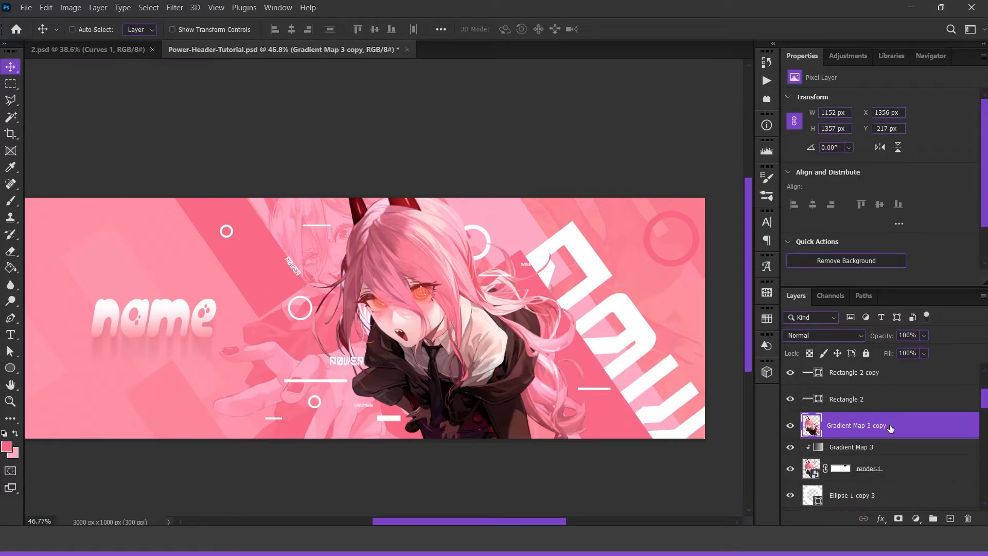
# Give the merged character copy a Color Overlay in the dark stripe's pink, f96683.
pyautogui.rightClick(915, 435)
pyautogui.click(937, 431)
pyautogui.doubleClick(933, 431)
pyautogui.click(489, 351)
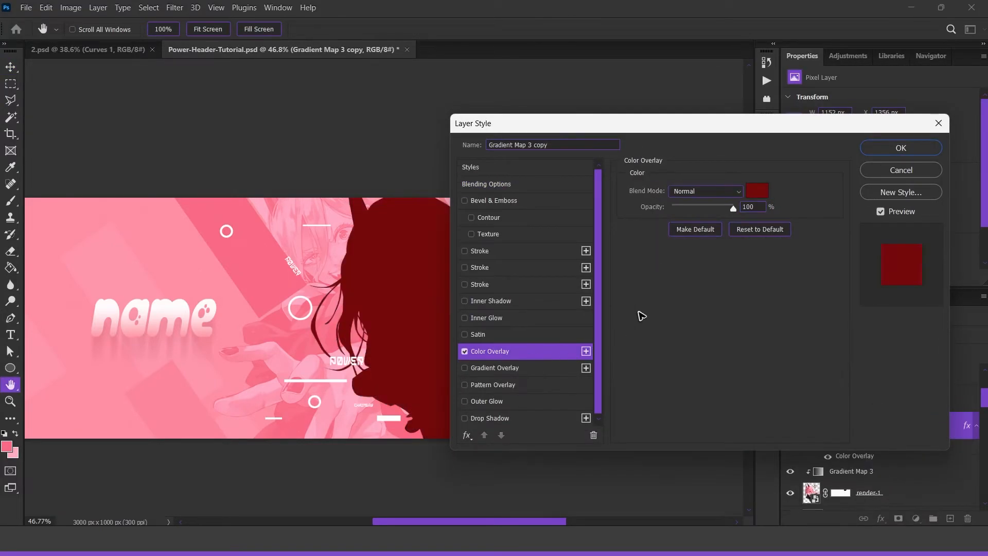
pyautogui.click(755, 198)
pyautogui.click(259, 249)
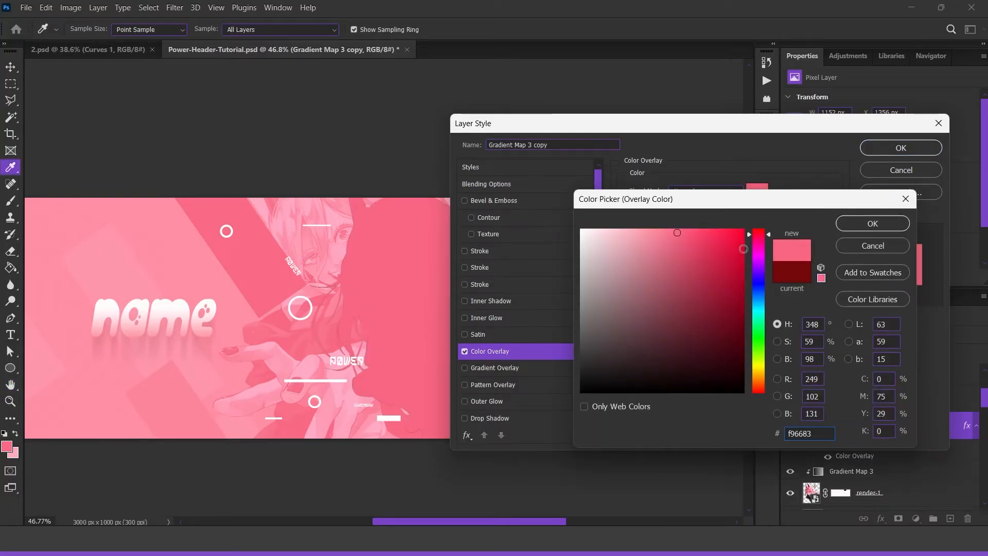
pyautogui.click(882, 222)
pyautogui.press('Return')
# Rasterize the layer style of the character copy and reapply the last halftone filter to it.
pyautogui.rightClick(911, 367)
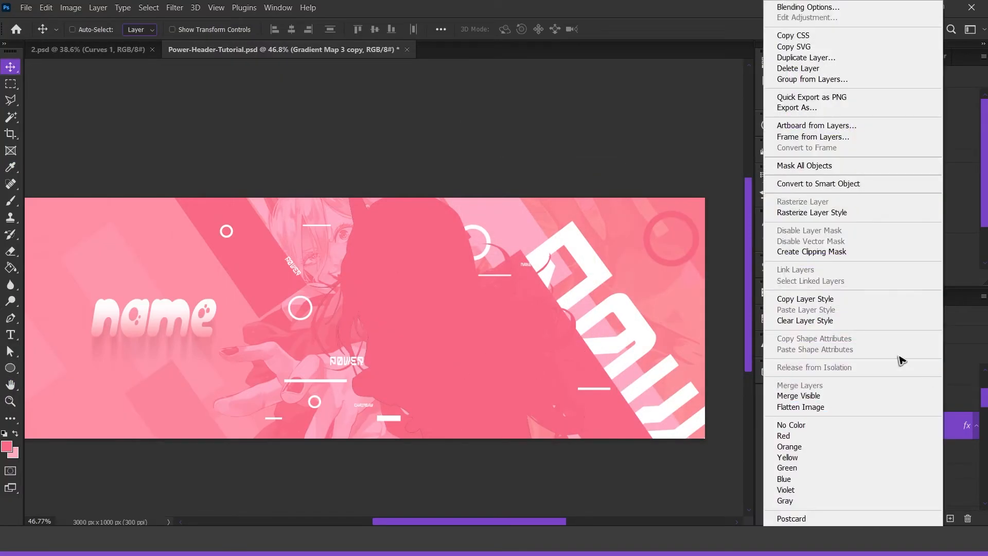
pyautogui.press('Escape')
pyautogui.click(175, 8)
pyautogui.click(190, 19)
# Set the halftone character copy to Soft Light at 11% opacity.
pyautogui.click(823, 335)
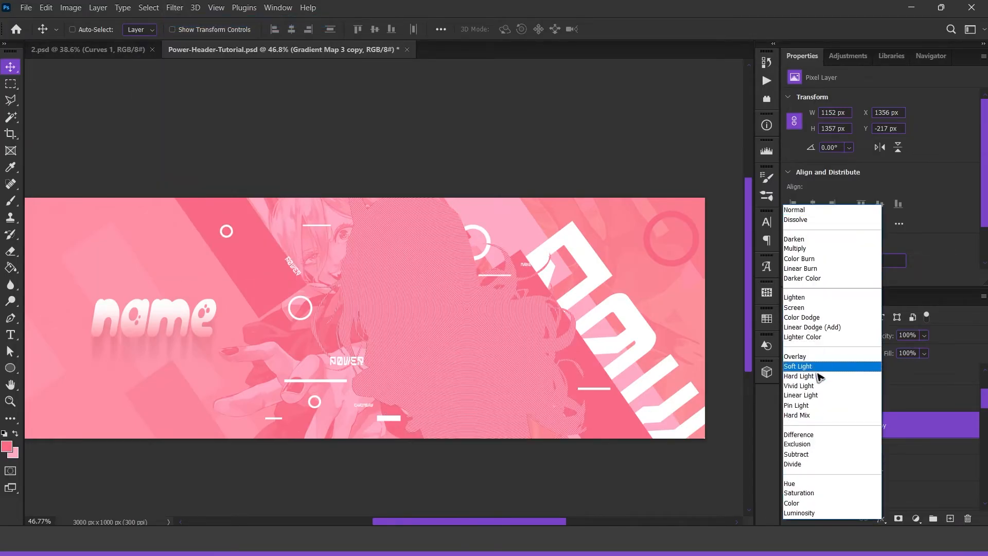
pyautogui.click(849, 362)
pyautogui.scroll(5, 600, 326)
pyautogui.press('1')
pyautogui.press('1')
pyautogui.scroll(-5, 359, 289)
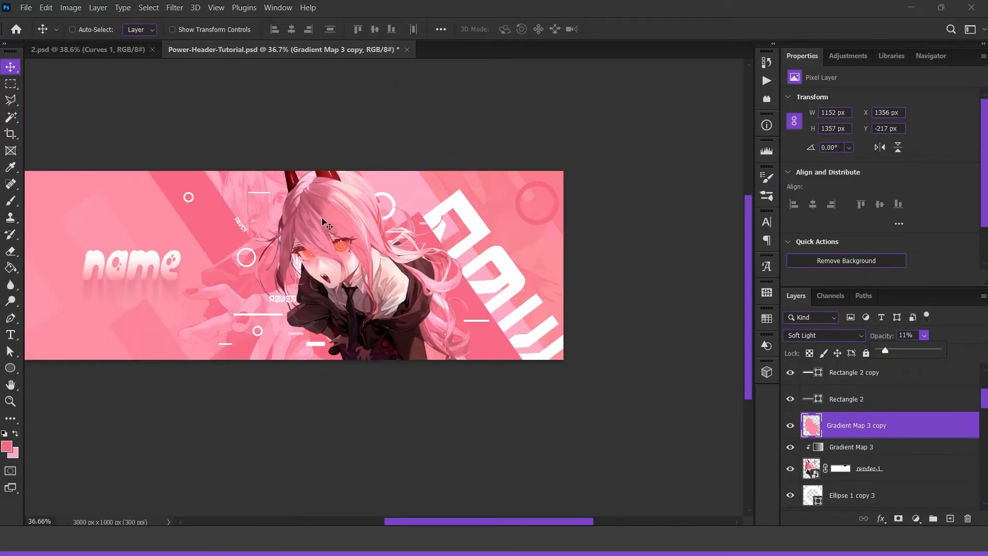
# Duplicate the short white line beside the character's hair and place the copy near the banner's upper edge by the white ring.
pyautogui.rightClick(568, 334)
pyautogui.click(587, 339)
pyautogui.moveTo(585, 344); pyautogui.dragTo(511, 187)
pyautogui.scroll(1, 381, 292)
# Shift the faded face artwork behind the character slightly to the left.
pyautogui.rightClick(327, 196)
pyautogui.click(340, 211)
pyautogui.moveTo(337, 318)
pyautogui.mouseDown()
pyautogui.moveTo(335, 328)
pyautogui.moveTo(319, 319)
pyautogui.mouseUp()
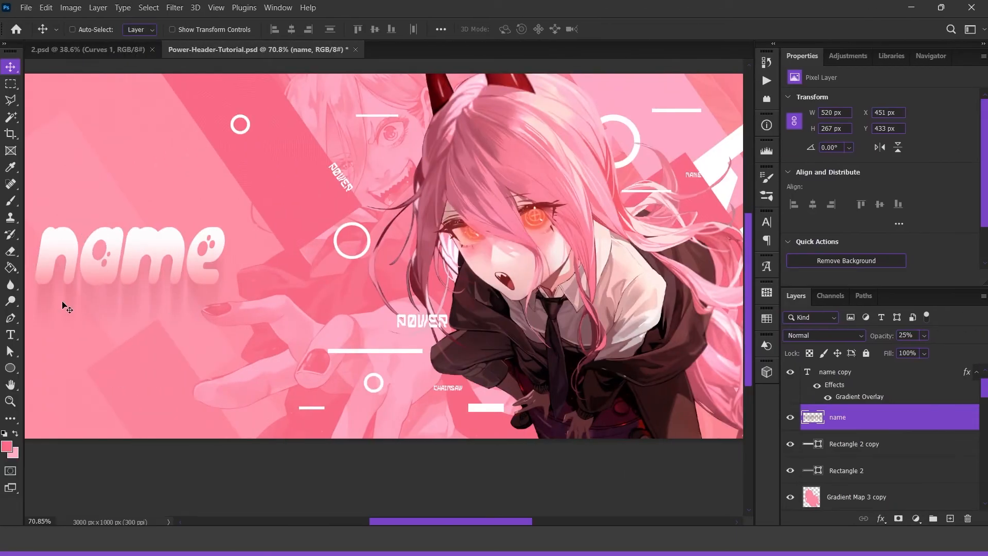
# Add a new text layer reading "name" and color it white (ffffff).
pyautogui.click(10, 335)
pyautogui.click(236, 287)
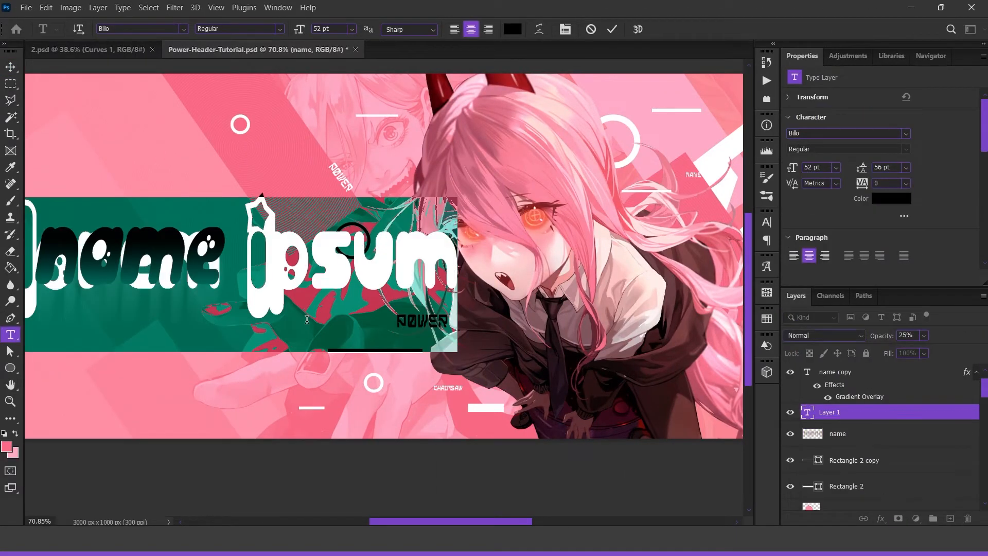
pyautogui.write('name')
pyautogui.hotkey('ctrl', 'Return')
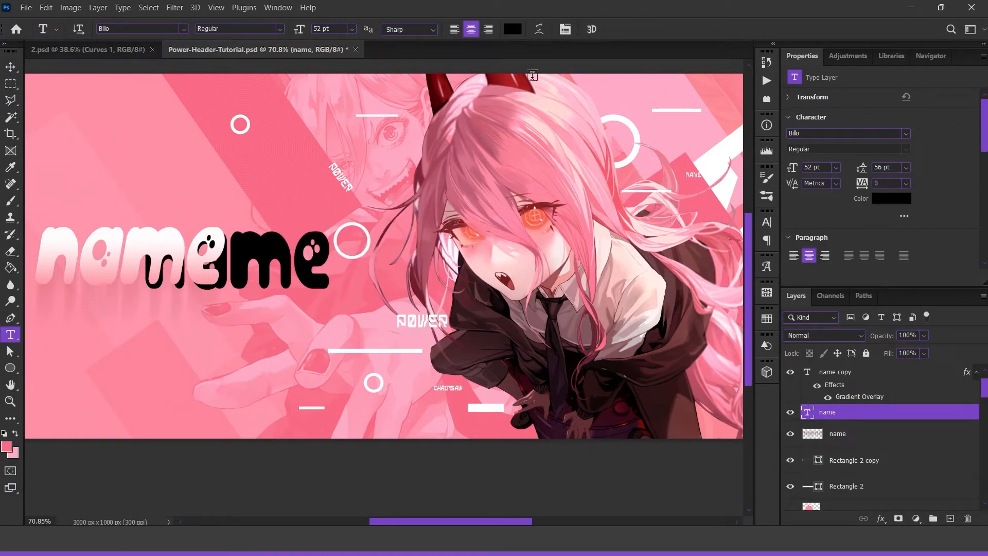
pyautogui.click(512, 29)
pyautogui.click(584, 223)
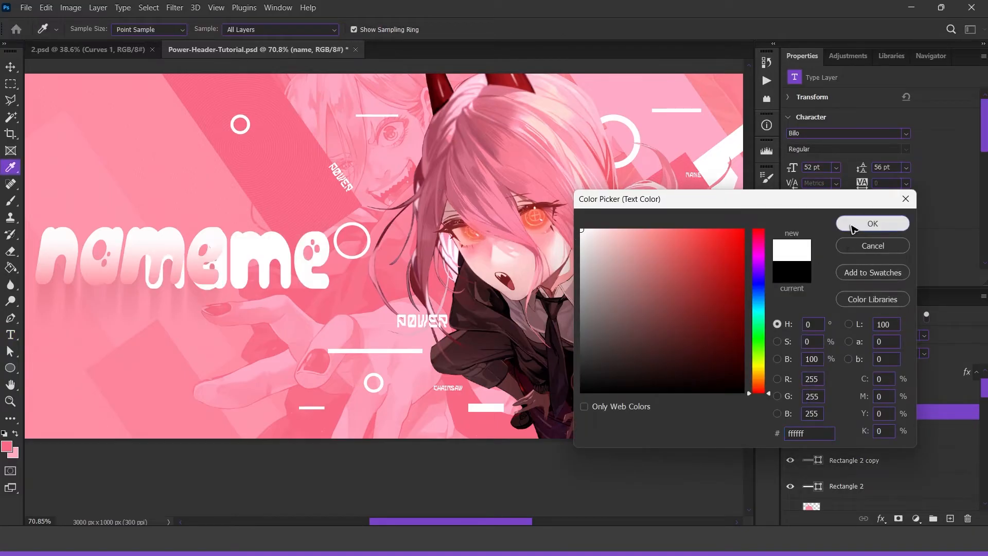
pyautogui.click(873, 223)
# Set the new text to the CitrusFruits font at 5 pt and place it just below and right of the large name lettering.
pyautogui.write('cit')
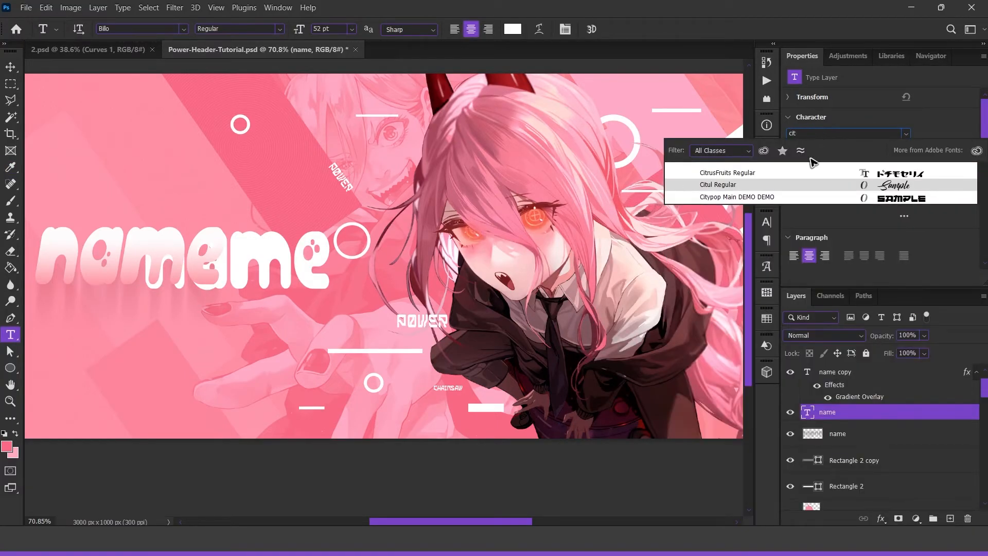
pyautogui.click(727, 174)
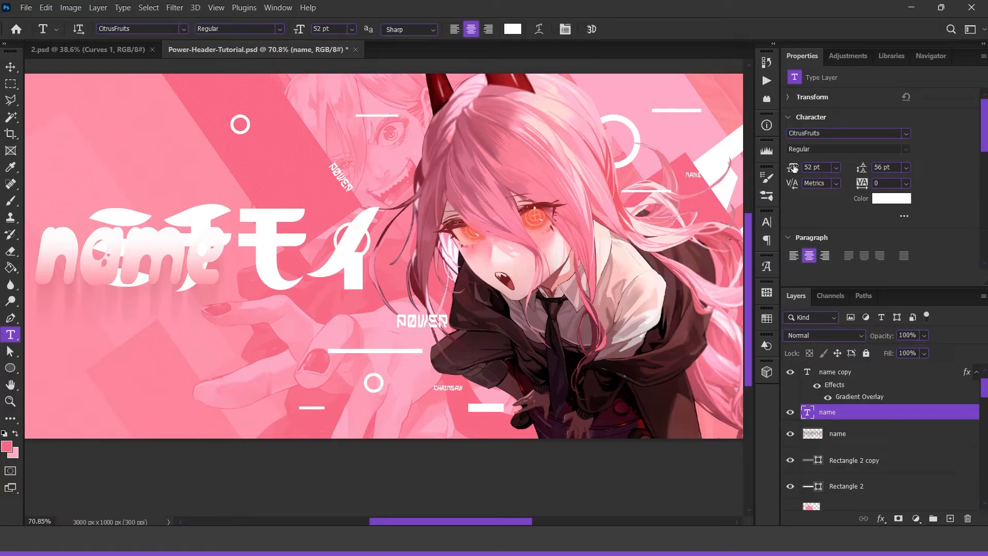
pyautogui.write('5')
pyautogui.press('Return')
pyautogui.scroll(5, 201, 331)
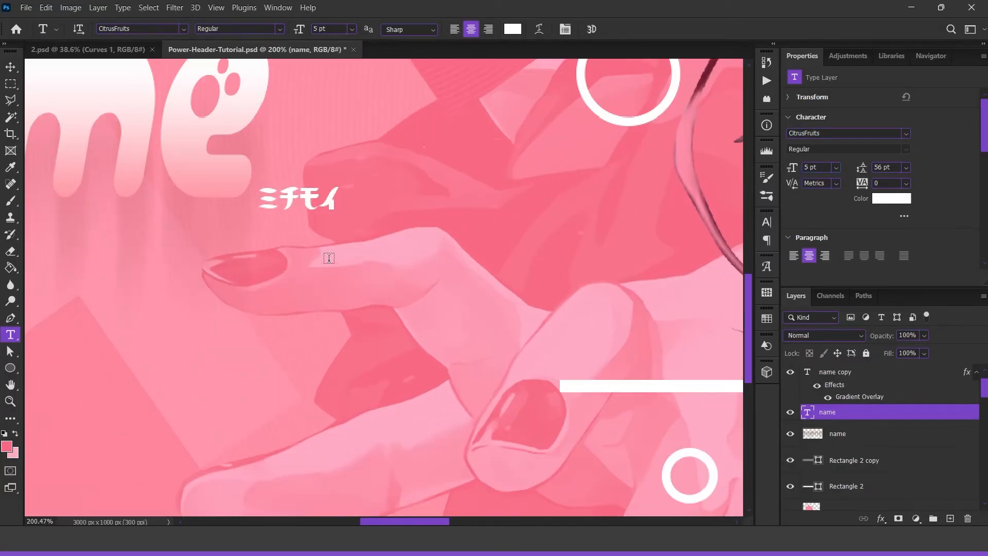
pyautogui.click(20, 68)
pyautogui.moveTo(311, 195); pyautogui.dragTo(381, 222)
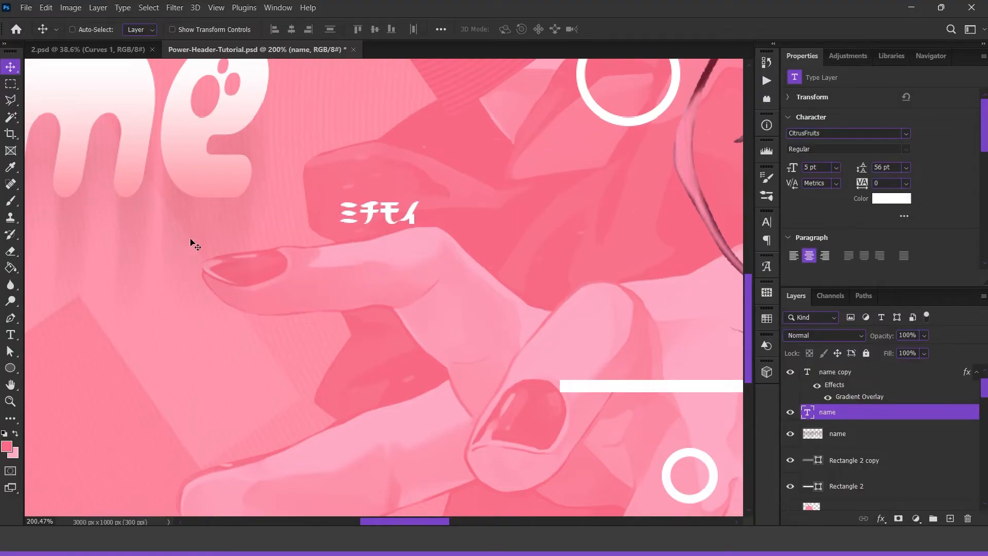
# Draw a horizontal line about 136 px long directly left of the small text.
pyautogui.rightClick(12, 371)
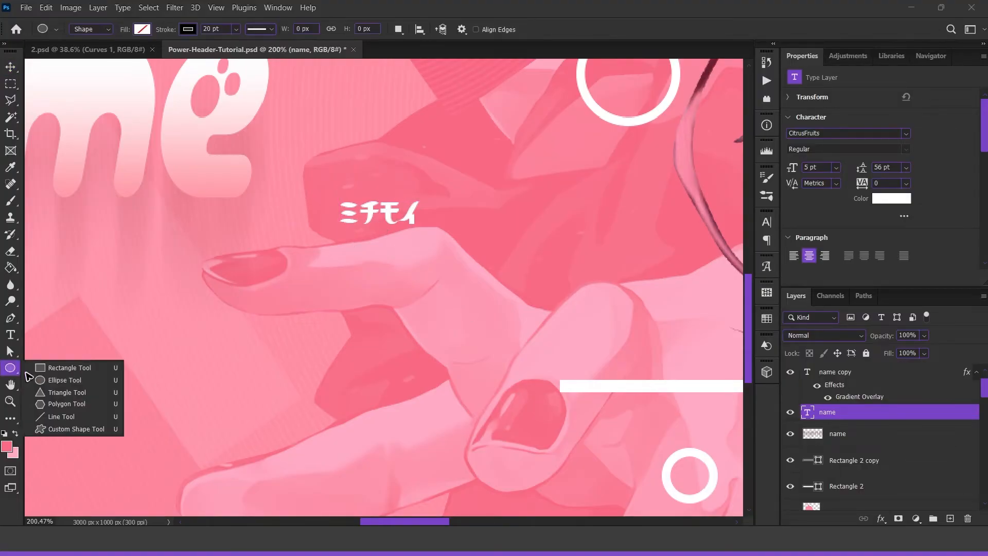
pyautogui.click(59, 418)
pyautogui.moveTo(184, 216); pyautogui.dragTo(323, 216)
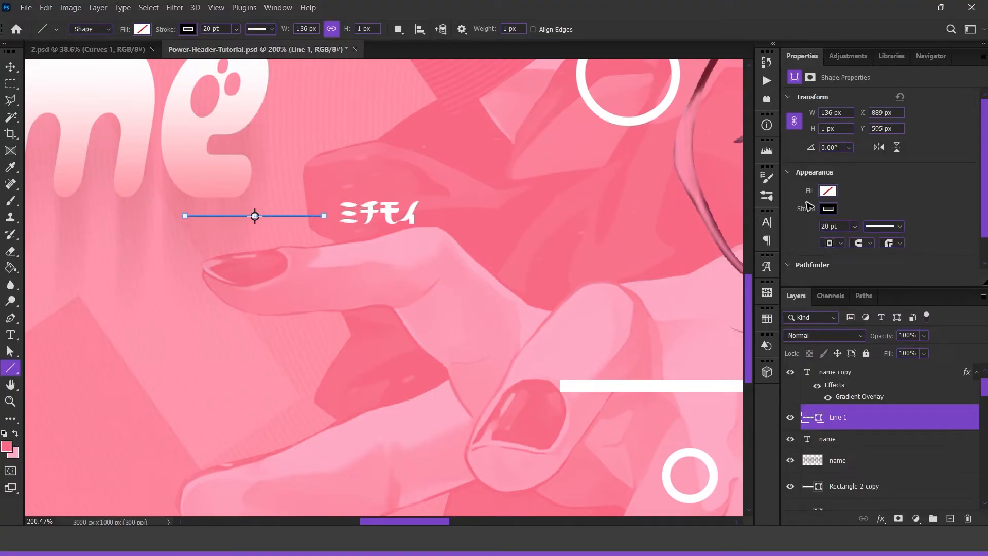
# Try giving the line a white fill and no stroke.
pyautogui.click(827, 208)
pyautogui.click(827, 190)
pyautogui.click(828, 208)
pyautogui.click(820, 227)
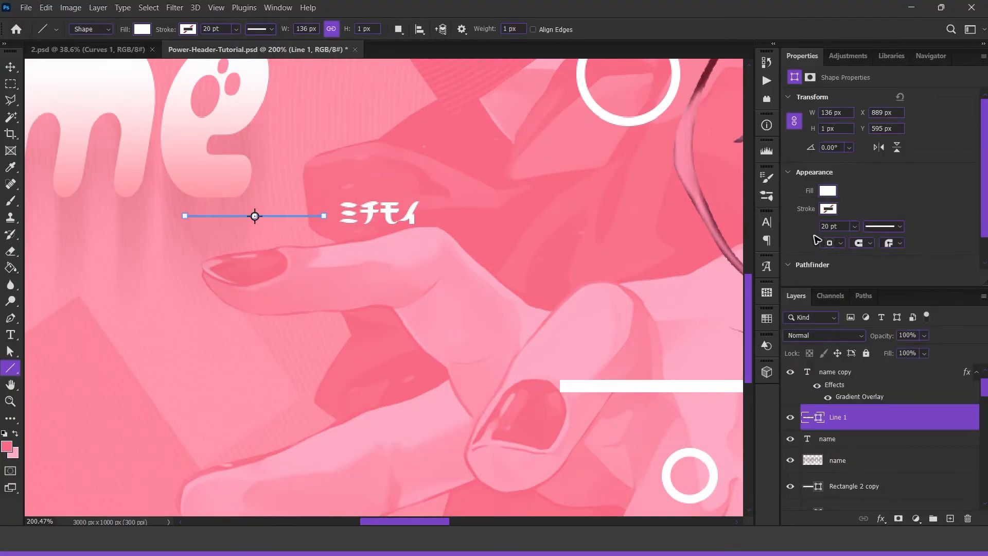
pyautogui.click(869, 440)
pyautogui.click(880, 416)
pyautogui.click(866, 441)
pyautogui.scroll(1, 467, 338)
pyautogui.click(879, 417)
# Style the line with no fill and a white 0.47 pt stroke, and lower its opacity to 40%.
pyautogui.click(854, 226)
pyautogui.click(852, 243)
pyautogui.click(827, 191)
pyautogui.click(799, 215)
pyautogui.click(828, 209)
pyautogui.click(800, 274)
pyautogui.click(827, 208)
pyautogui.click(854, 226)
pyautogui.moveTo(840, 242); pyautogui.dragTo(837, 242)
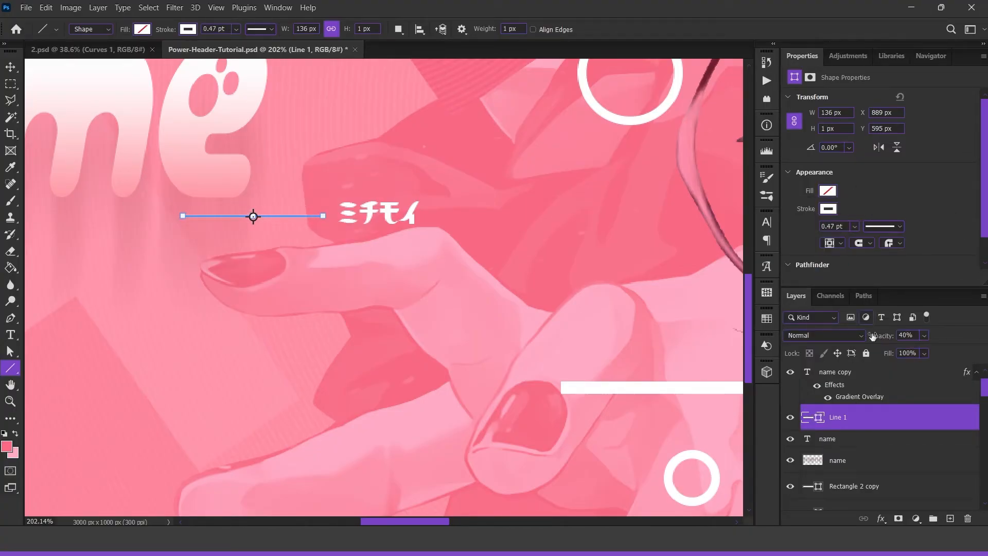
# Readjust the opacity of Line 1 beside the small text.
pyautogui.click(861, 439)
pyautogui.click(857, 417)
pyautogui.moveTo(924, 335); pyautogui.dragTo(921, 353)
pyautogui.click(882, 438)
pyautogui.hotkey('ctrl', '0')
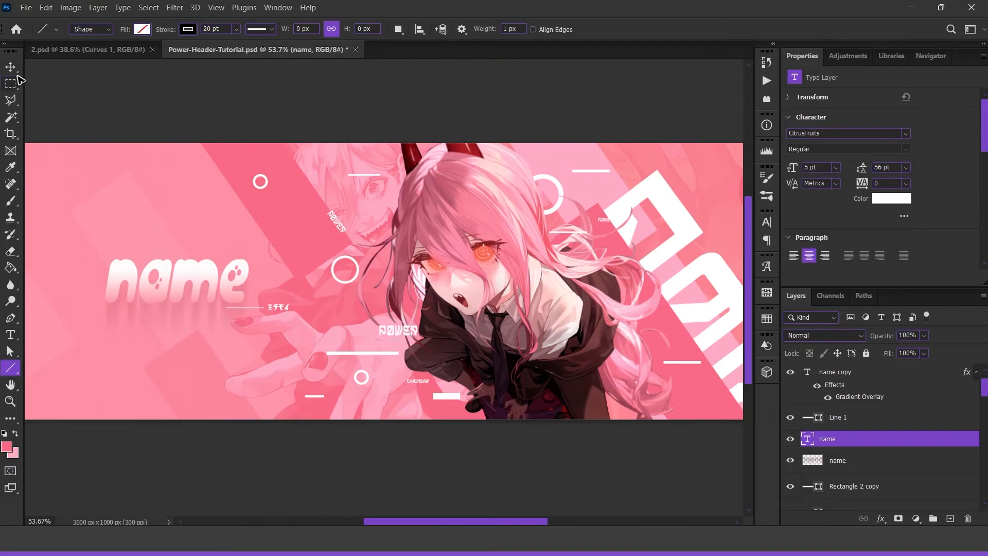
# Move a duplicate of the name copy text layer to just above Rectangle 1 copy 5 and remove its gradient overlay.
pyautogui.click(10, 66)
pyautogui.rightClick(206, 265)
pyautogui.click(237, 269)
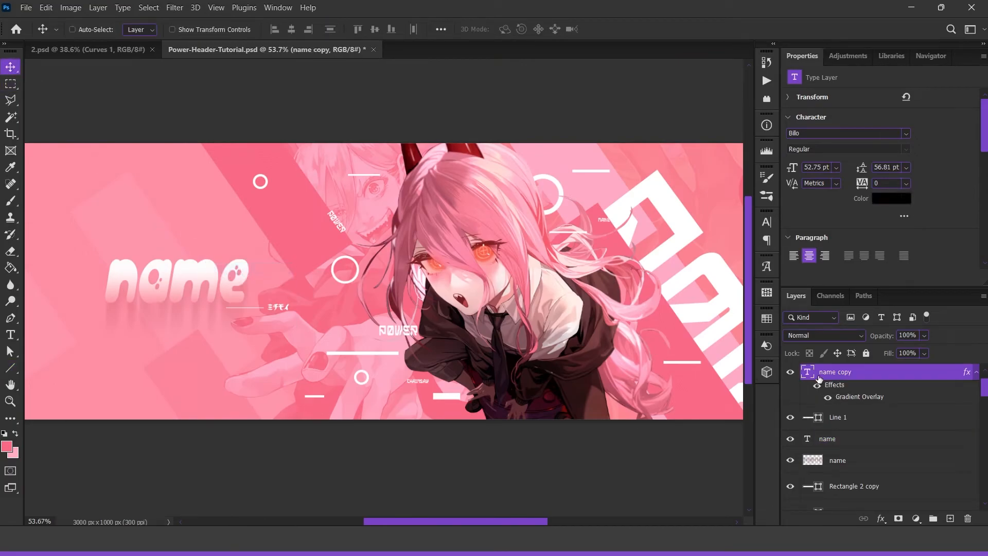
pyautogui.hotkey('ctrl', 'j')
pyautogui.moveTo(885, 377); pyautogui.dragTo(866, 415)
pyautogui.scroll(-2, 561, 383)
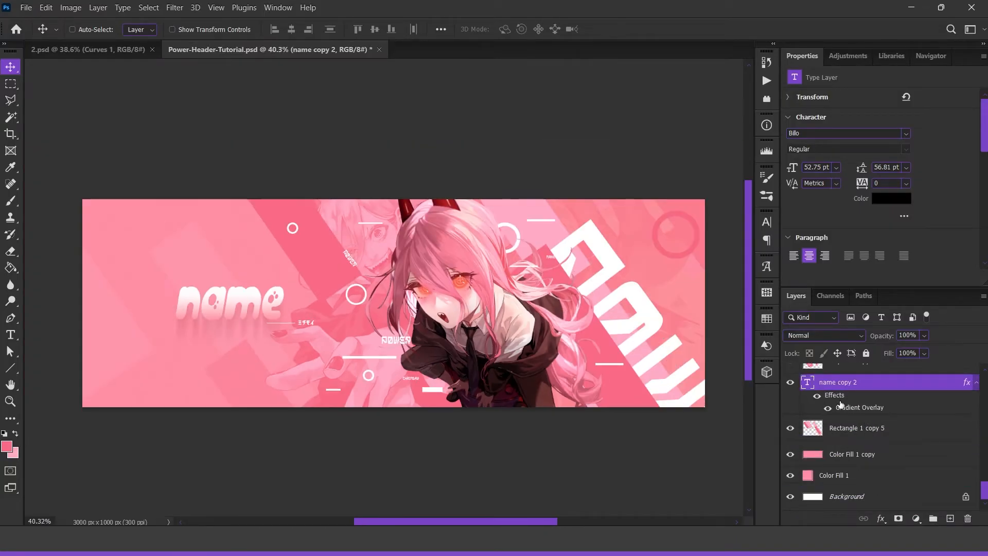
pyautogui.moveTo(967, 515); pyautogui.dragTo(967, 516)
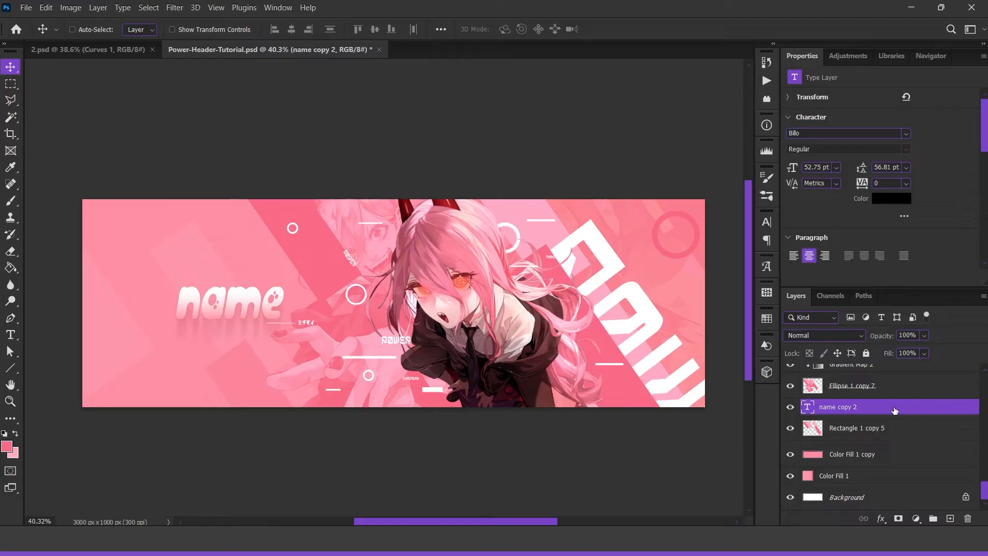
# Apply a white 4 px outside stroke at 69% opacity to the name copy 2 text layer.
pyautogui.doubleClick(893, 410)
pyautogui.click(507, 272)
pyautogui.click(682, 263)
pyautogui.click(678, 252)
pyautogui.click(656, 282)
pyautogui.click(582, 284)
pyautogui.click(886, 222)
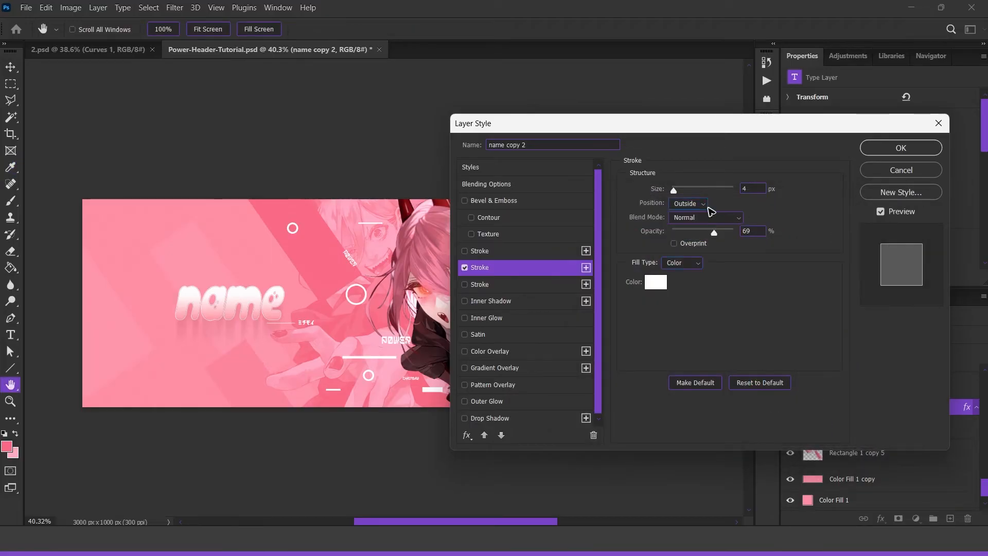
pyautogui.click(901, 148)
# Enlarge the stroked text to 144 pt and set its fill to 0% so only the outline shows.
pyautogui.moveTo(798, 170); pyautogui.dragTo(846, 171)
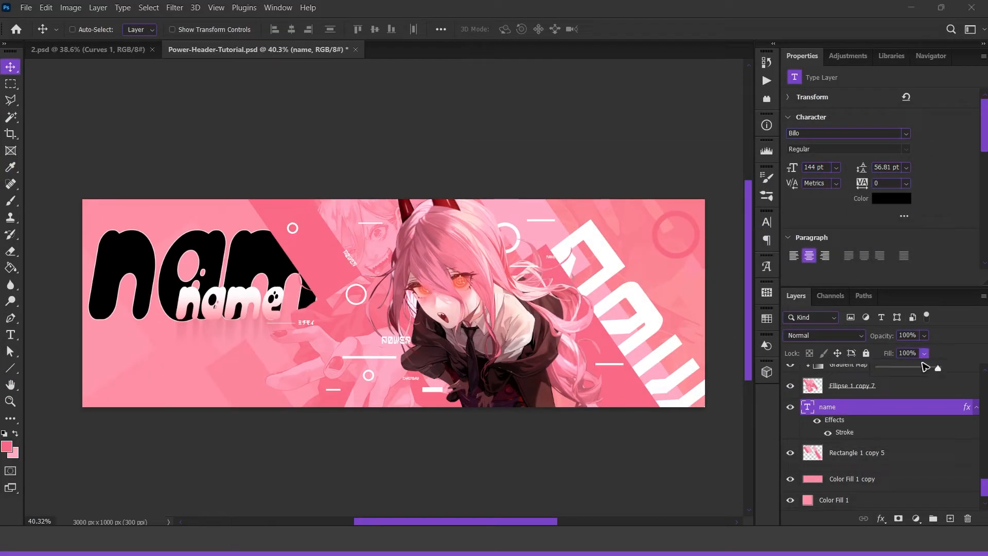
pyautogui.moveTo(905, 369); pyautogui.dragTo(886, 414)
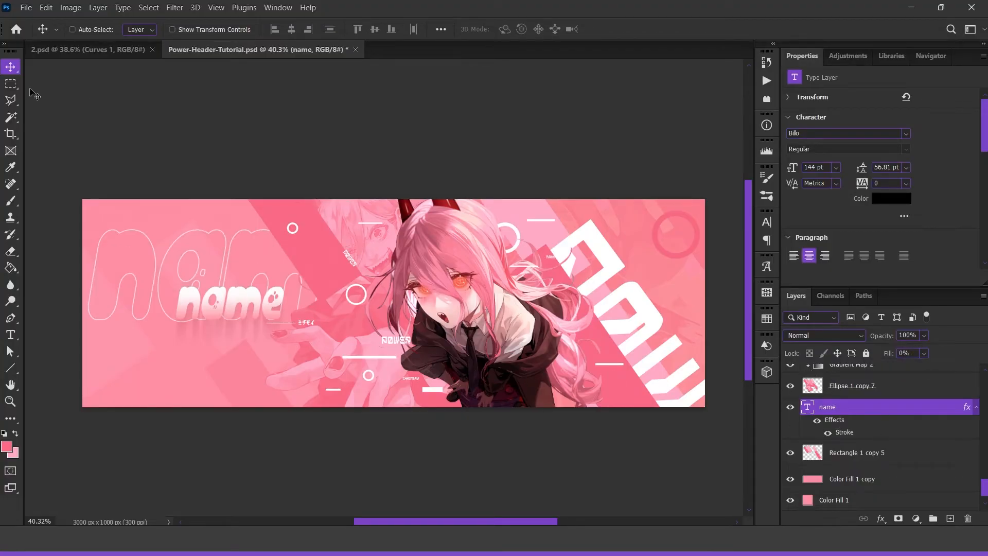
# Center the large outlined text horizontally and vertically on the canvas.
pyautogui.hotkey('ctrl', 'a')
pyautogui.click(291, 29)
pyautogui.click(374, 30)
pyautogui.hotkey('ctrl', 'd')
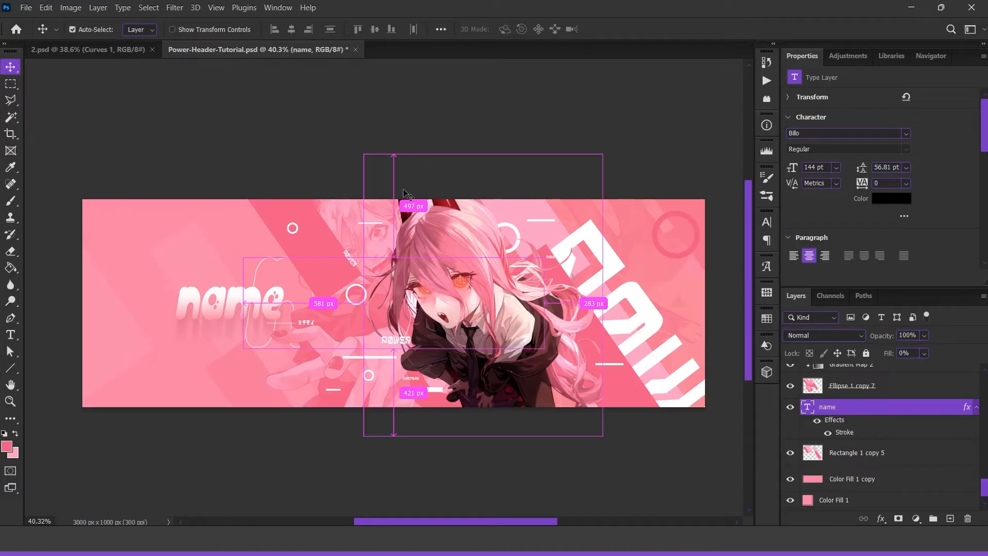
# Move the large outlined text behind the name title and lower its layer opacity to 65%.
pyautogui.moveTo(337, 318)
pyautogui.mouseDown()
pyautogui.moveTo(213, 313)
pyautogui.moveTo(235, 311)
pyautogui.mouseUp()
pyautogui.scroll(1, 378, 309)
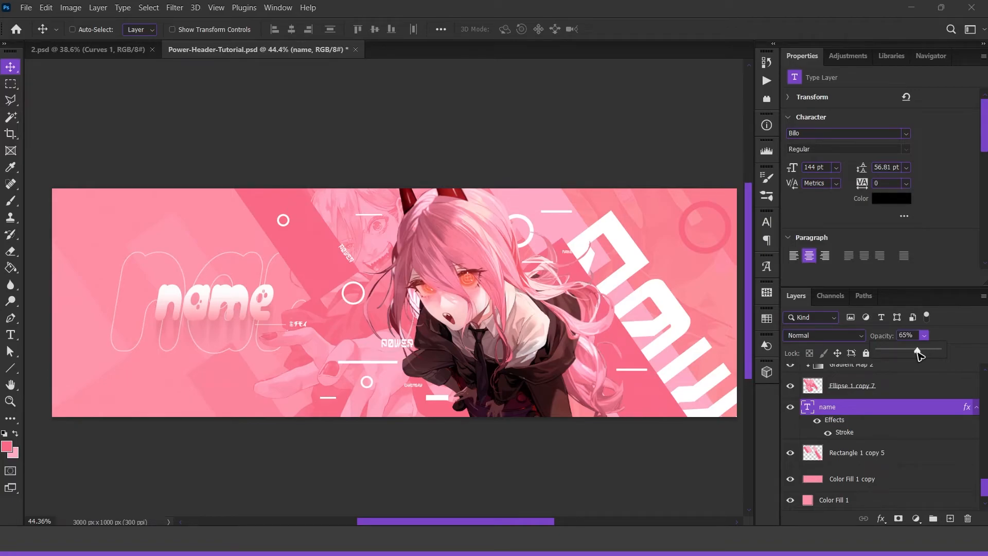
pyautogui.scroll(-2, 275, 237)
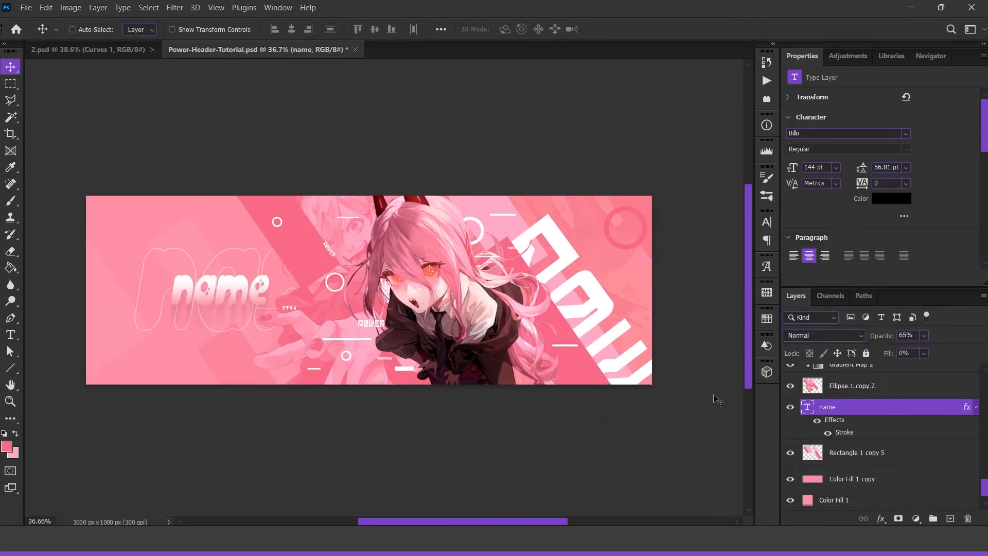
pyautogui.scroll(2, 548, 329)
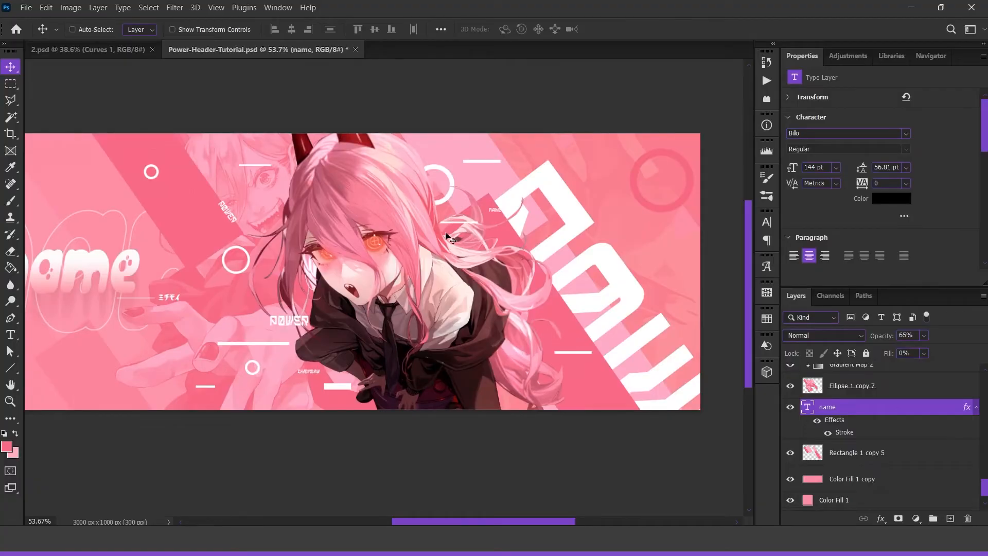
# Duplicate the small white POWER text at the top of the layer stack and enlarge the copy to 54 pt.
pyautogui.rightClick(291, 319)
pyautogui.click(309, 325)
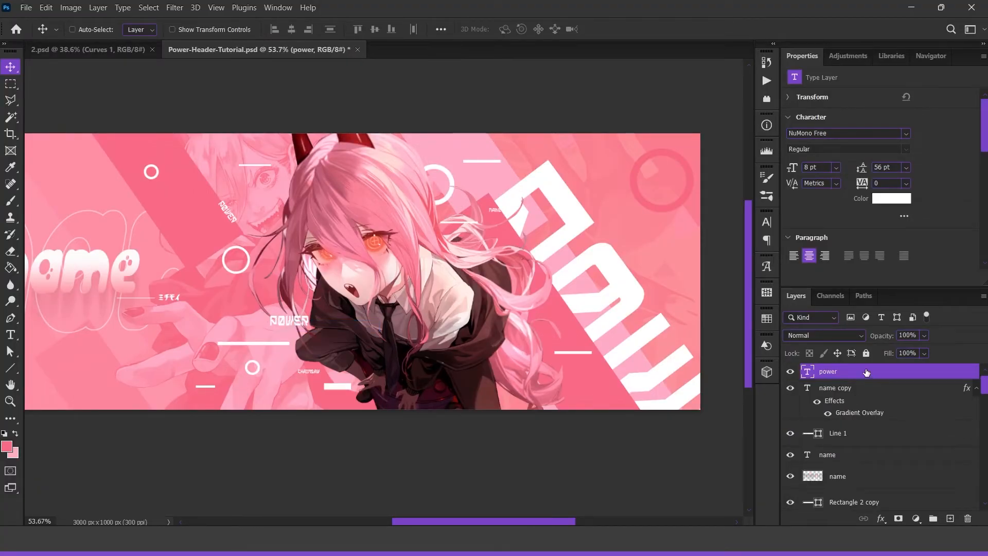
pyautogui.scroll(1, 871, 383)
pyautogui.click(860, 376)
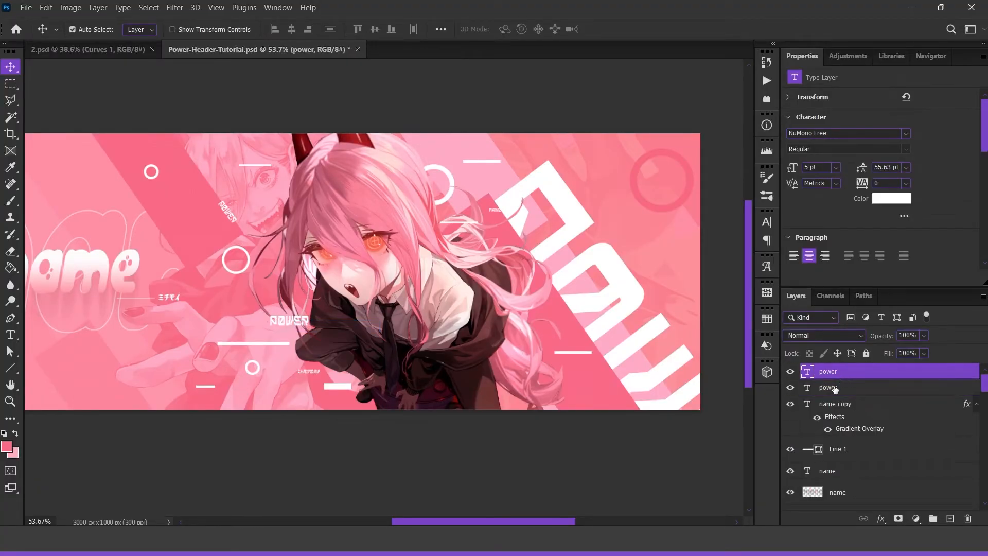
pyautogui.hotkey('ctrl', 'v')
pyautogui.moveTo(811, 168); pyautogui.dragTo(826, 168)
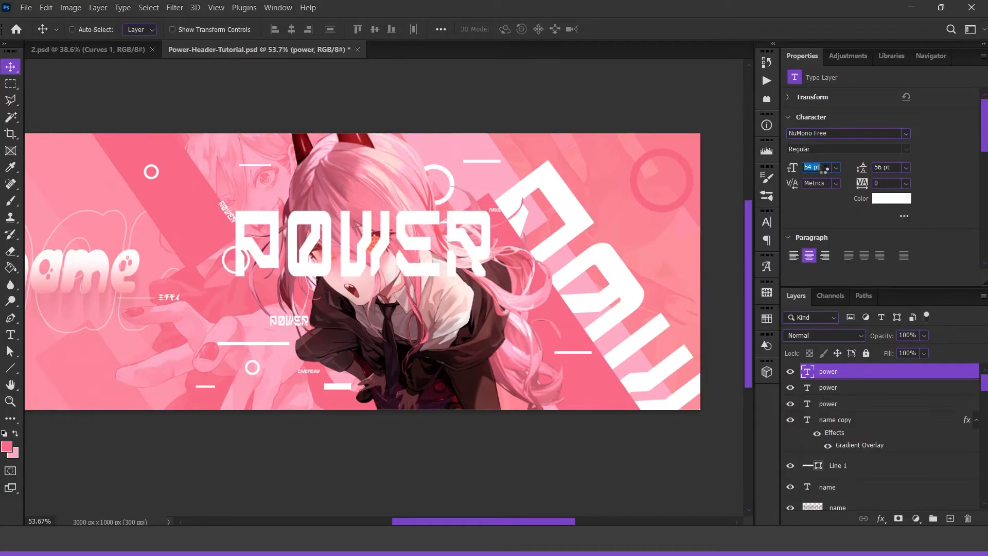
# Rasterize the large POWER text and apply a Gaussian Blur with a 7.0 px radius.
pyautogui.click(174, 7)
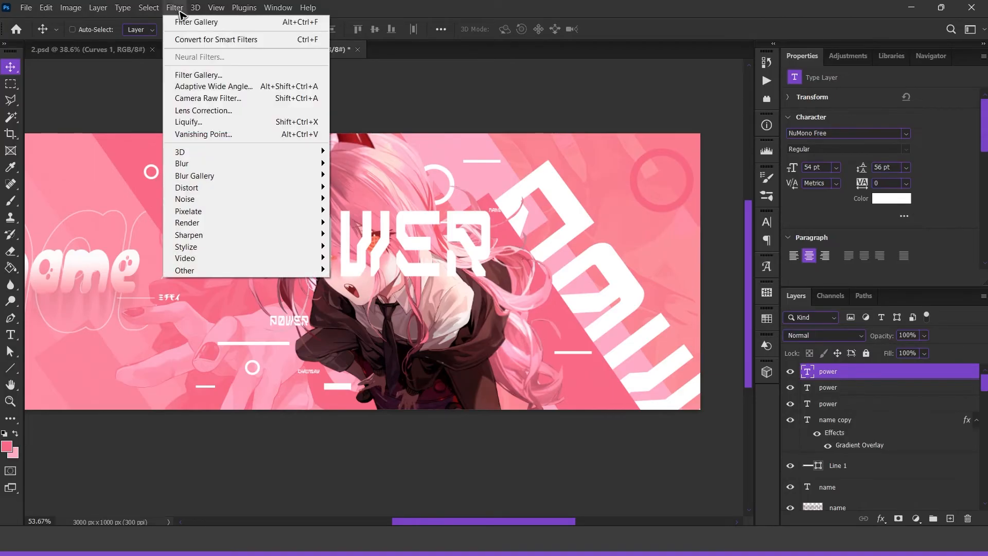
pyautogui.moveTo(216, 164)
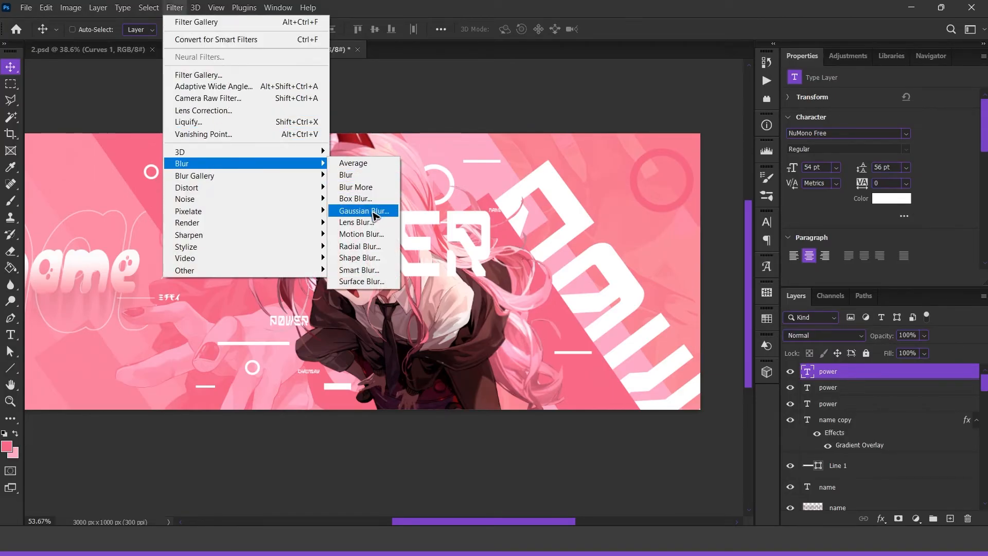
pyautogui.click(364, 211)
pyautogui.click(613, 209)
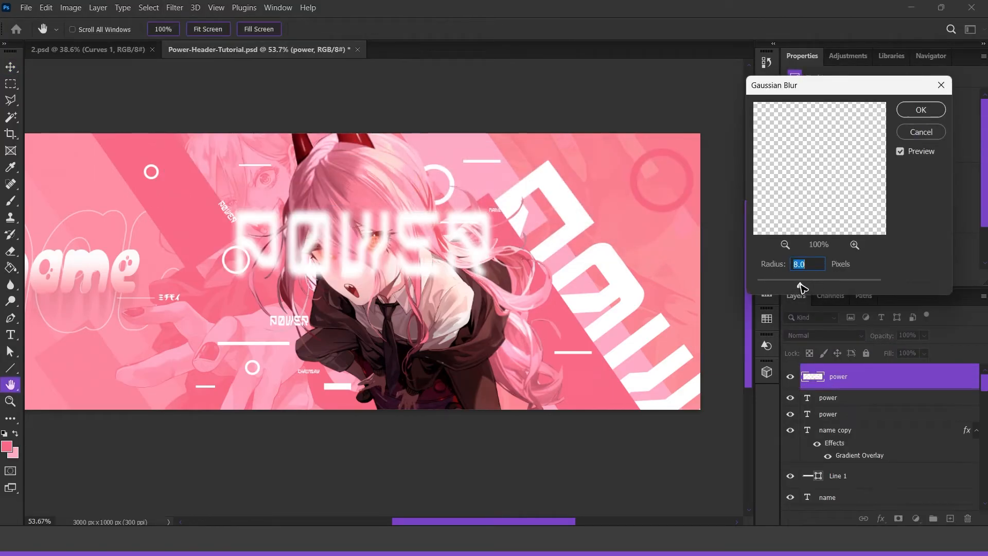
pyautogui.moveTo(805, 287)
pyautogui.mouseDown()
pyautogui.moveTo(788, 286)
pyautogui.moveTo(796, 287)
pyautogui.mouseUp()
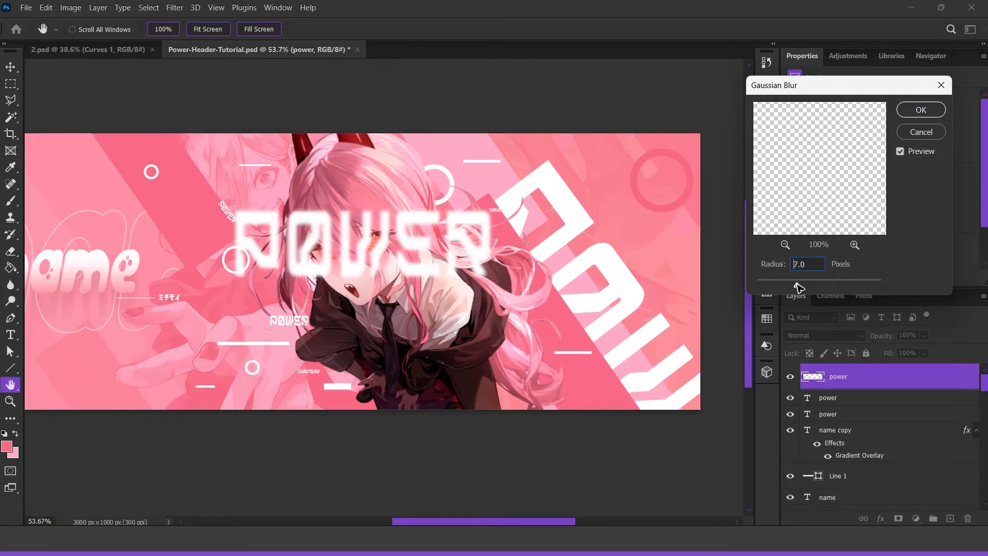
pyautogui.click(920, 110)
pyautogui.scroll(-2, 358, 267)
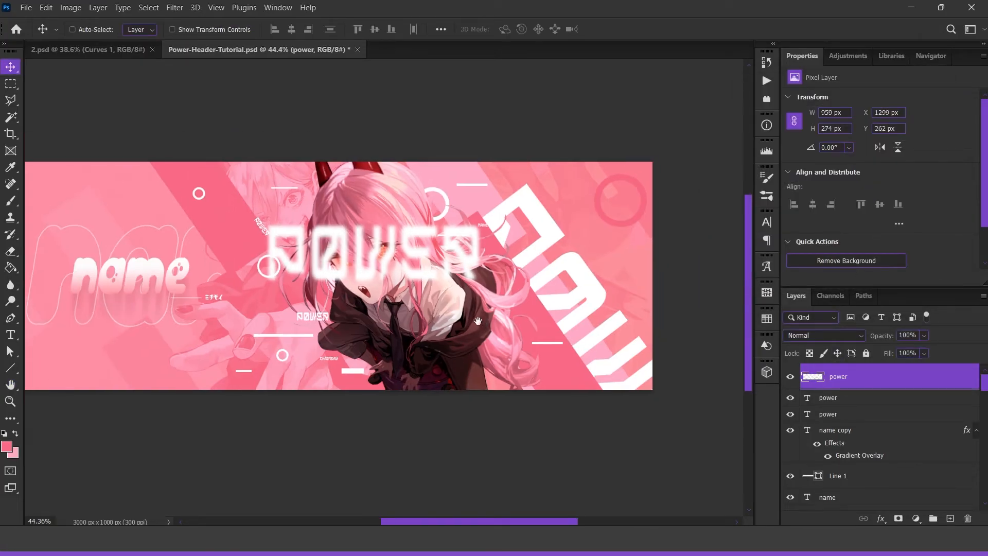
# Tilt and enlarge the blurred POWER text to about 955 x 1132 px, running off the canvas's lower edge beside the character.
pyautogui.moveTo(367, 249); pyautogui.dragTo(552, 383)
pyautogui.hotkey('ctrl', 't')
pyautogui.moveTo(630, 354); pyautogui.dragTo(293, 369)
pyautogui.moveTo(327, 324); pyautogui.dragTo(376, 291)
pyautogui.moveTo(343, 354); pyautogui.dragTo(317, 375)
pyautogui.press('Return')
pyautogui.hotkey('ctrl', 't')
pyautogui.moveTo(376, 330); pyautogui.dragTo(388, 432)
pyautogui.moveTo(347, 391); pyautogui.dragTo(294, 424)
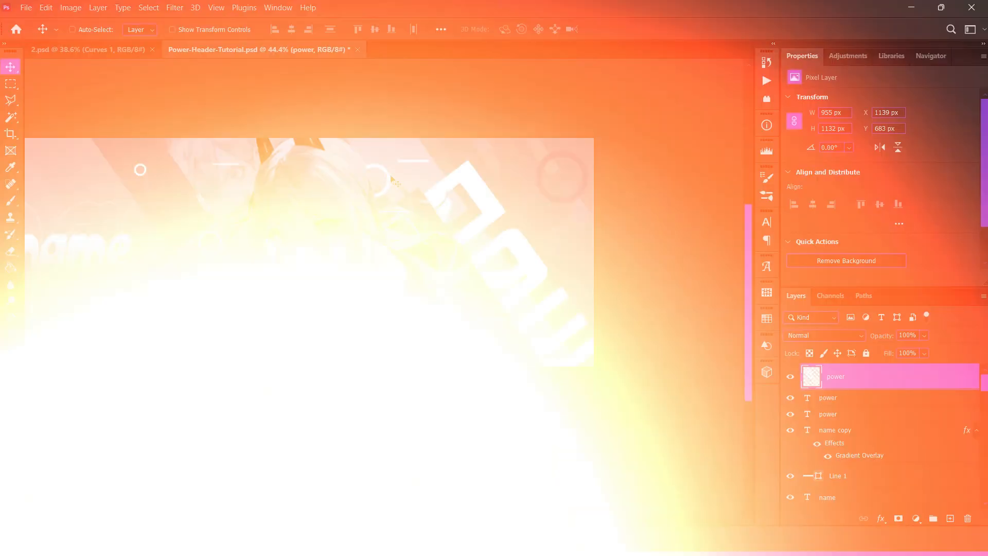
# Duplicate the white ring beside the character's head above the blurred power layer, sized 258 x 258 px with a 7 pt stroke.
pyautogui.rightClick(389, 178)
pyautogui.click(390, 179)
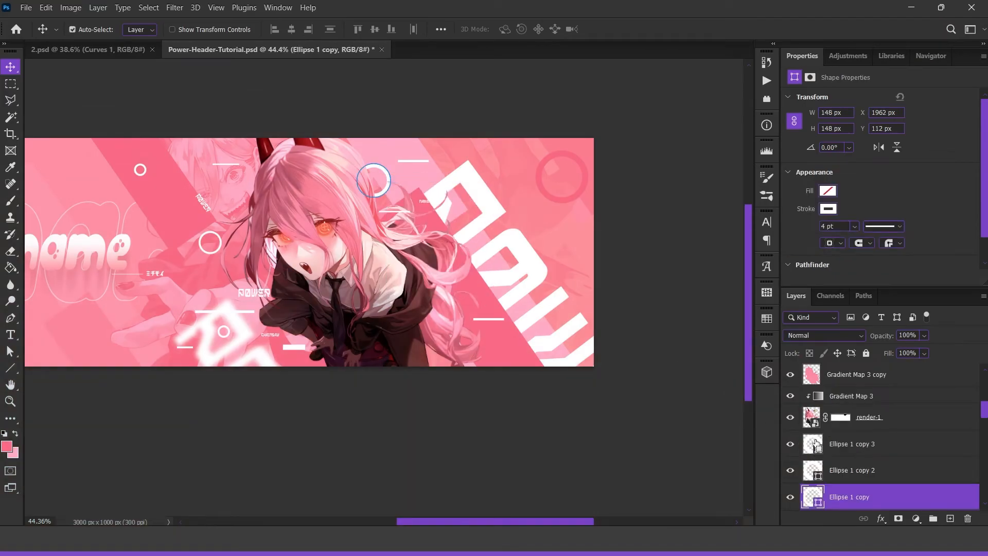
pyautogui.scroll(5, 878, 431)
pyautogui.click(848, 385)
pyautogui.hotkey('ctrl', 'v')
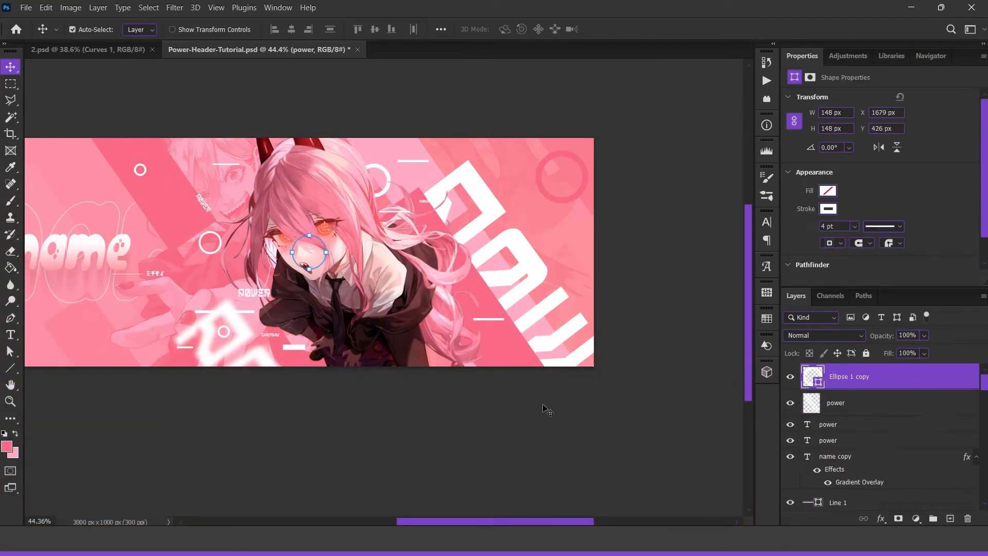
pyautogui.moveTo(807, 113); pyautogui.dragTo(833, 114)
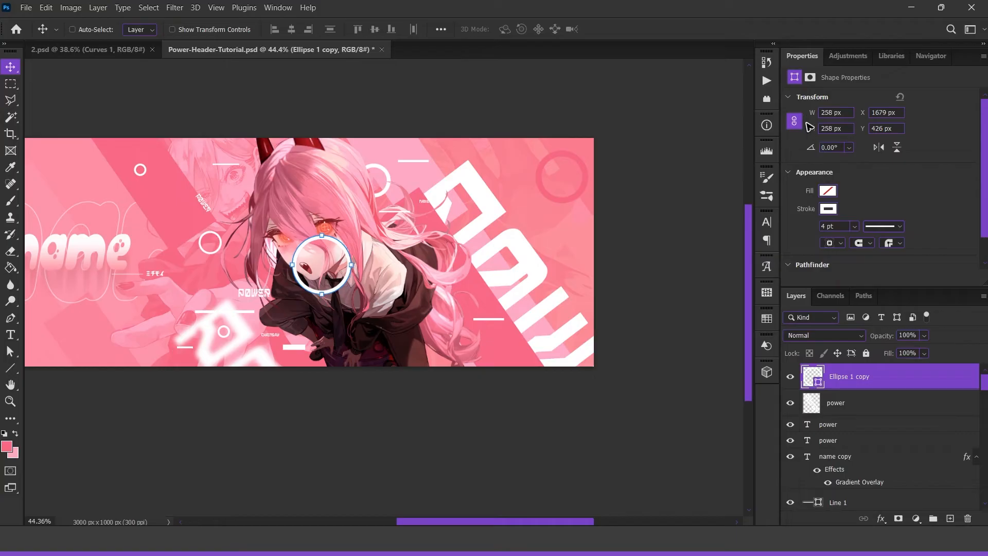
pyautogui.write('7')
pyautogui.press('Return')
# Move the enlarged ring onto the canvas's upper edge beside the horns and reapply the last Gaussian Blur to it.
pyautogui.moveTo(349, 231); pyautogui.dragTo(399, 117)
pyautogui.click(175, 7)
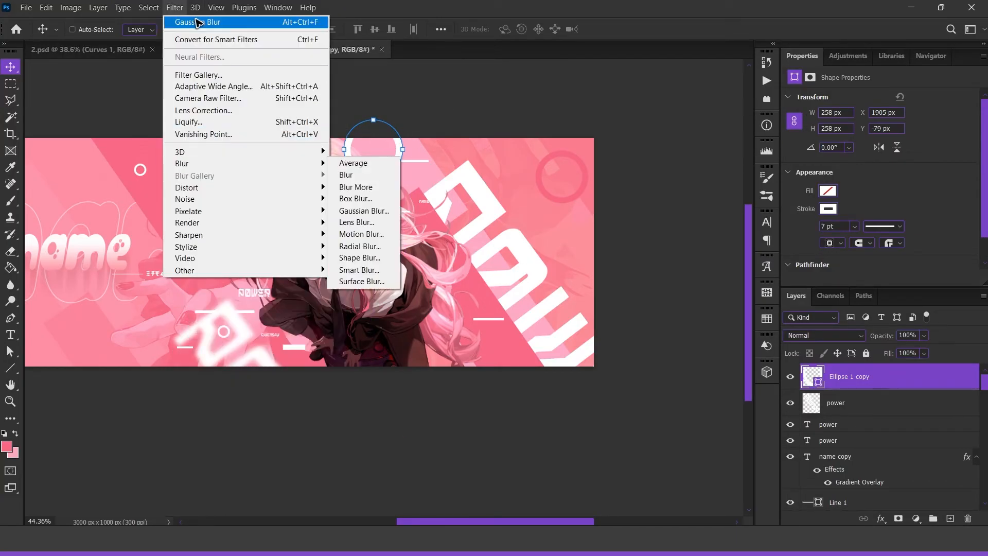
pyautogui.click(196, 22)
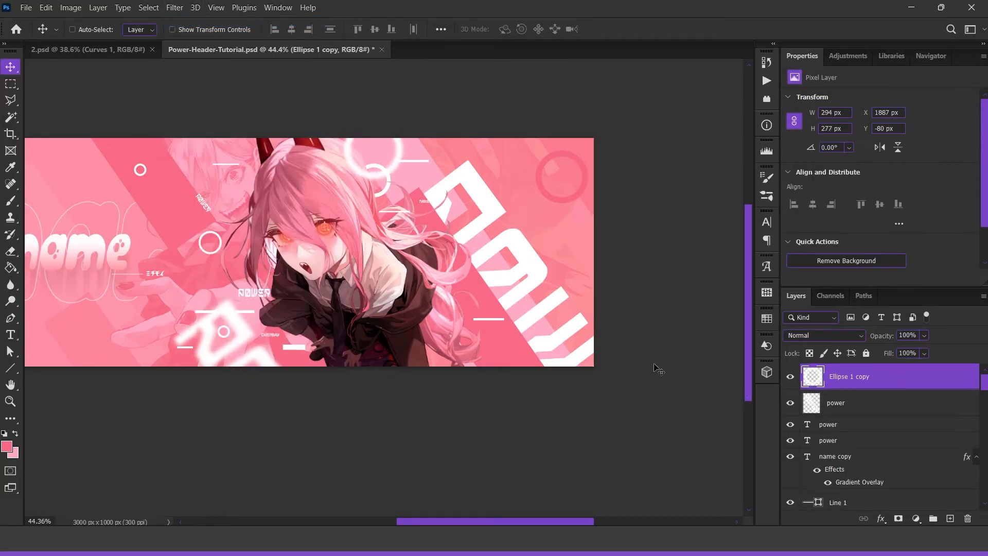
# Draw a white-filled bar over the canvas's lower-right corner and blur it with the last Gaussian Blur.
pyautogui.click(11, 367)
pyautogui.click(51, 367)
pyautogui.moveTo(489, 330); pyautogui.dragTo(653, 353)
pyautogui.click(829, 210)
pyautogui.click(960, 237)
pyautogui.click(873, 223)
pyautogui.hotkey('ctrl', 'alt', 'f')
pyautogui.click(491, 301)
# Copy the blurred POWER text to the canvas's upper-right corner and rotate both blurred texts to new angles.
pyautogui.click(11, 67)
pyautogui.rightClick(238, 322)
pyautogui.click(263, 331)
pyautogui.moveTo(238, 320); pyautogui.dragTo(492, 164)
pyautogui.hotkey('ctrl', 't')
pyautogui.moveTo(594, 175); pyautogui.dragTo(617, 137)
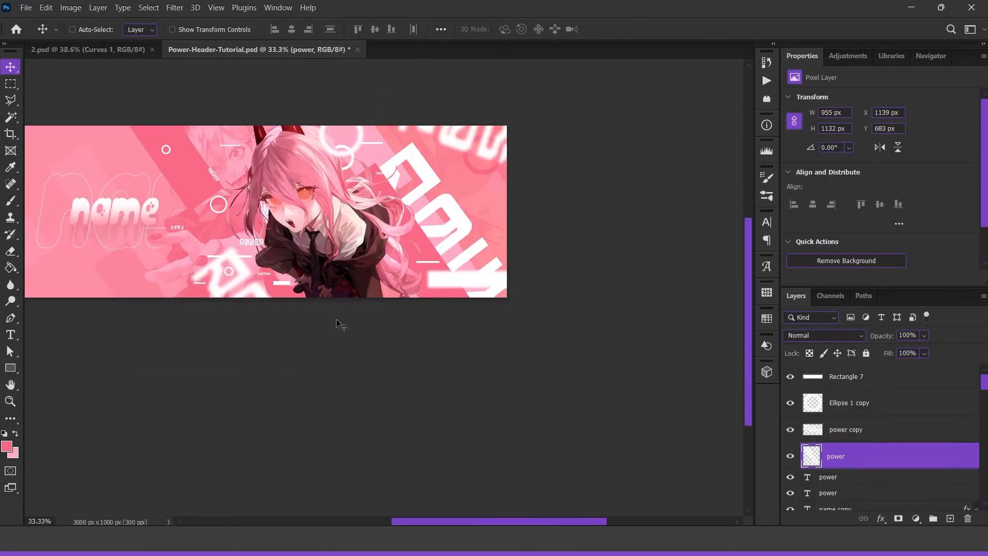
pyautogui.moveTo(342, 326); pyautogui.dragTo(331, 328)
pyautogui.press('Return')
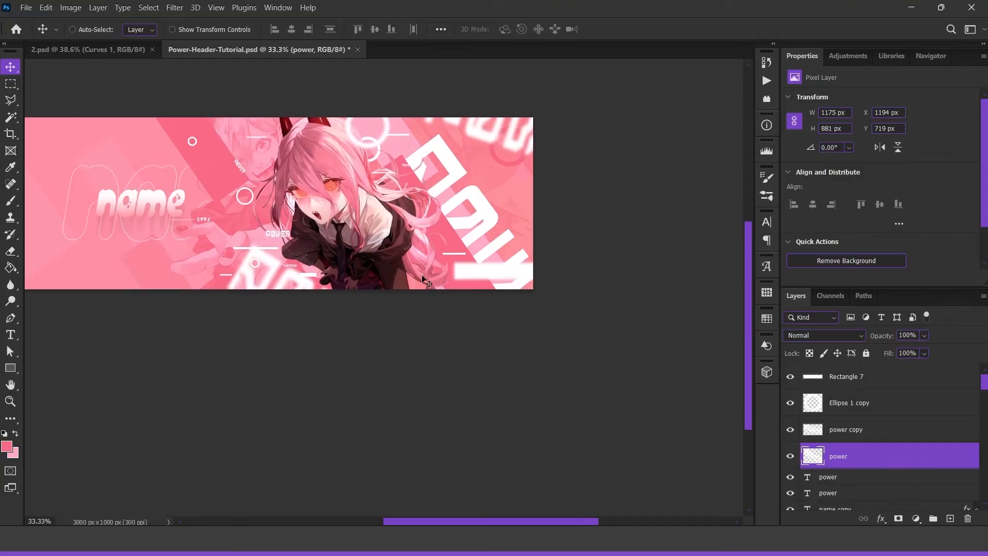
# Add a new empty layer directly above the Rectangle 1 copy 5 layer.
pyautogui.keyDown('ctrl'); pyautogui.click(242, 242); pyautogui.keyUp('ctrl')
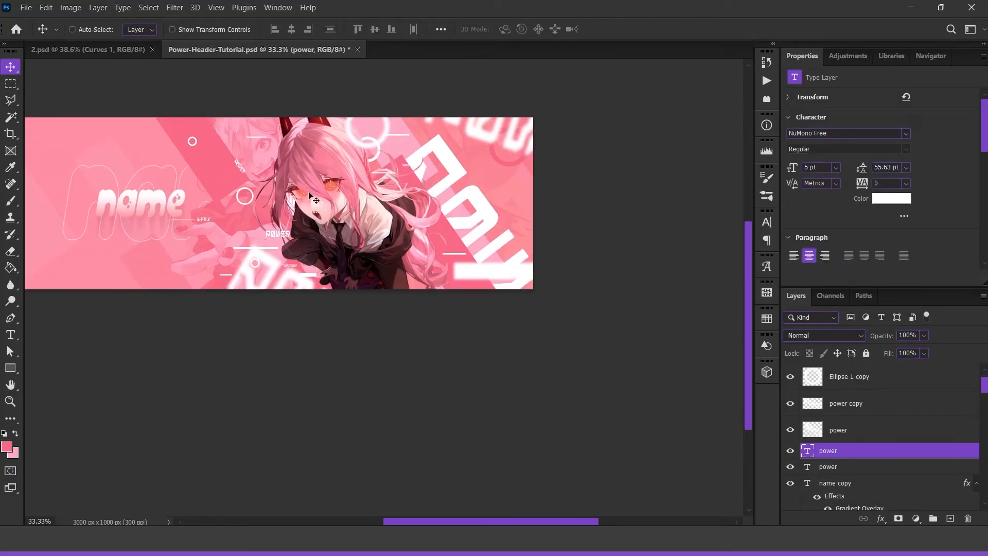
pyautogui.scroll(-4, 875, 470)
pyautogui.scroll(-6, 875, 470)
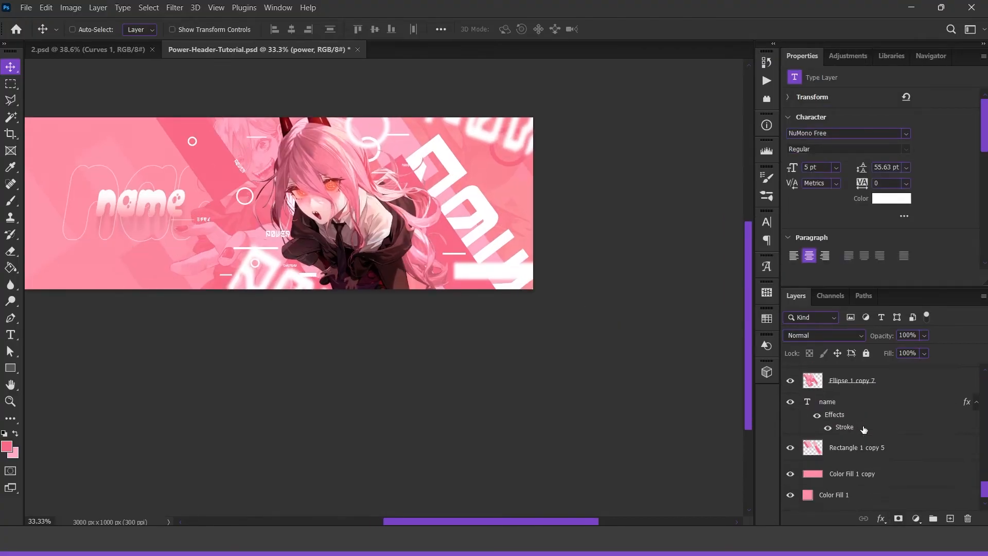
pyautogui.click(862, 473)
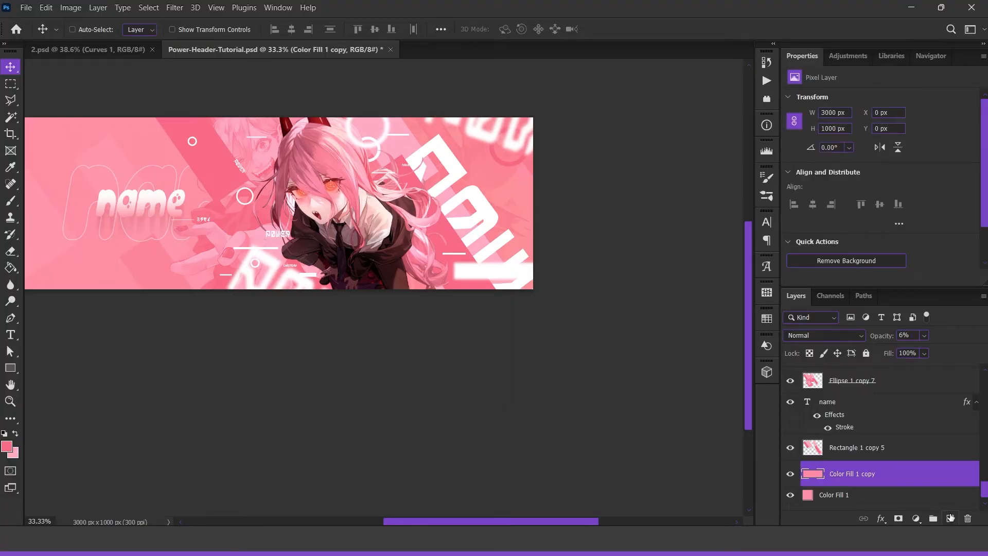
pyautogui.click(895, 458)
pyautogui.click(949, 518)
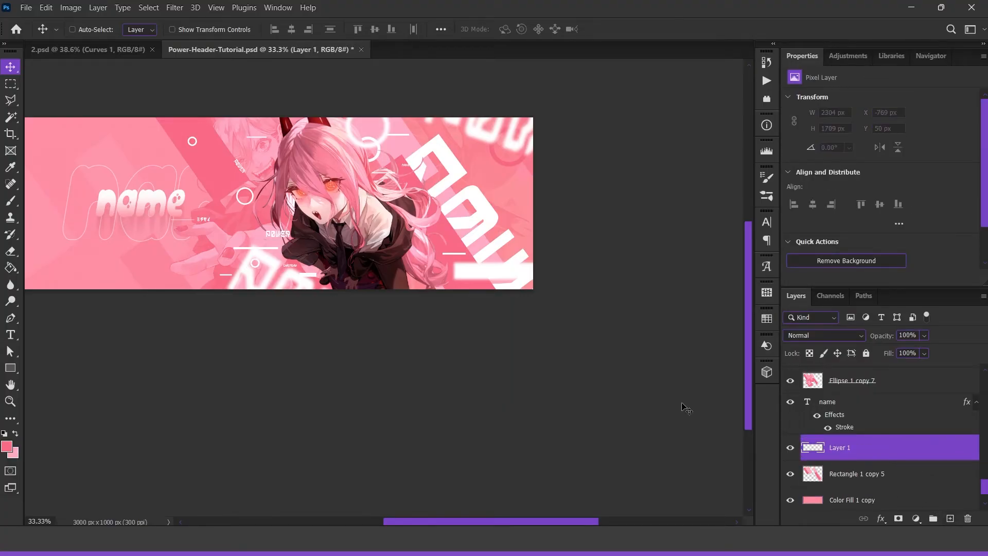
# Set the foreground color to the pale pink ffdbe6.
pyautogui.hscroll(-3, 360, 412)
pyautogui.click(16, 433)
pyautogui.click(6, 446)
pyautogui.click(605, 225)
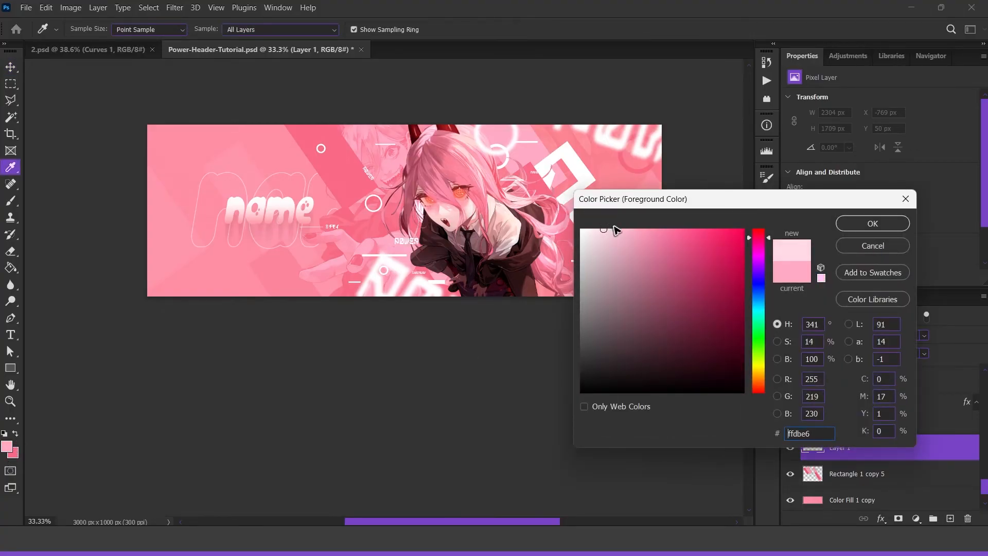
pyautogui.click(872, 223)
# Paint a pale pink glow along the canvas's lower edge on Layer 1 with a soft 1386 px brush.
pyautogui.press('v')
pyautogui.click(12, 201)
pyautogui.moveTo(331, 220)
pyautogui.mouseDown()
pyautogui.moveTo(380, 192)
pyautogui.moveTo(401, 217)
pyautogui.mouseUp()
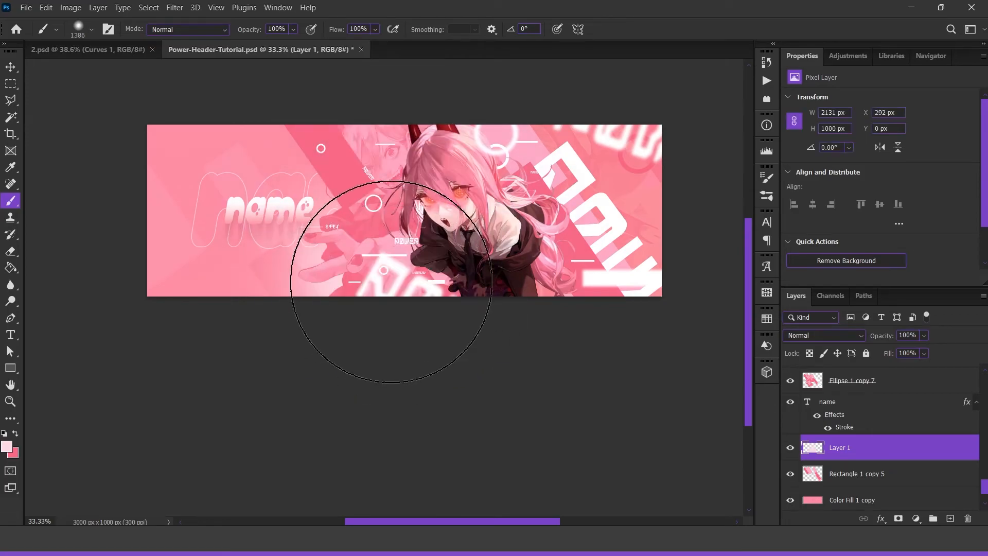
pyautogui.moveTo(316, 323); pyautogui.dragTo(249, 368)
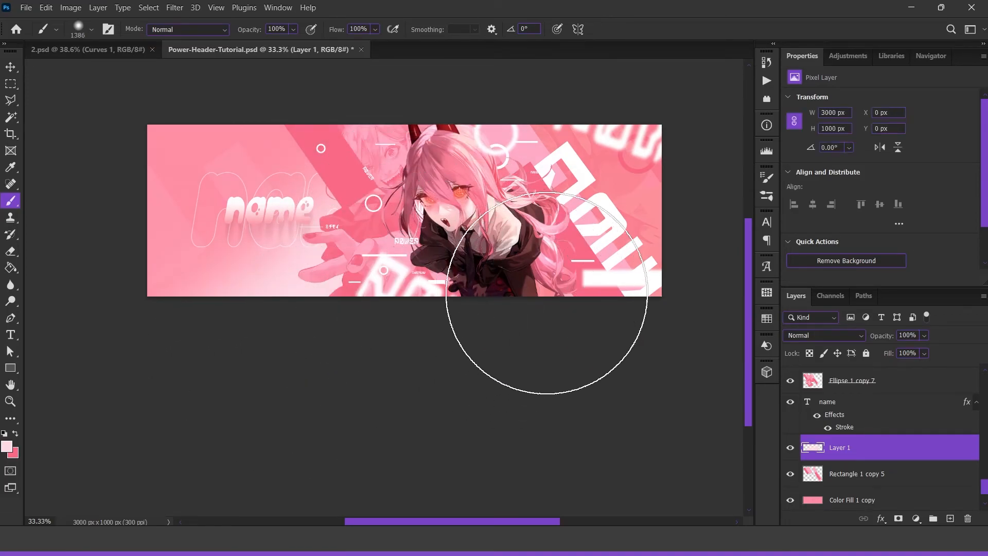
# Move Layer 1 above the Gradient Map 2 layer and lower its opacity to 32%.
pyautogui.scroll(-1, 410, 359)
pyautogui.moveTo(900, 450); pyautogui.dragTo(897, 397)
pyautogui.click(924, 335)
pyautogui.moveTo(941, 349); pyautogui.dragTo(901, 353)
pyautogui.scroll(2, 391, 221)
pyautogui.scroll(-3, 424, 309)
# Try the Overlay blend mode on Layer 1, then set it to Lighten at 18% opacity.
pyautogui.click(823, 335)
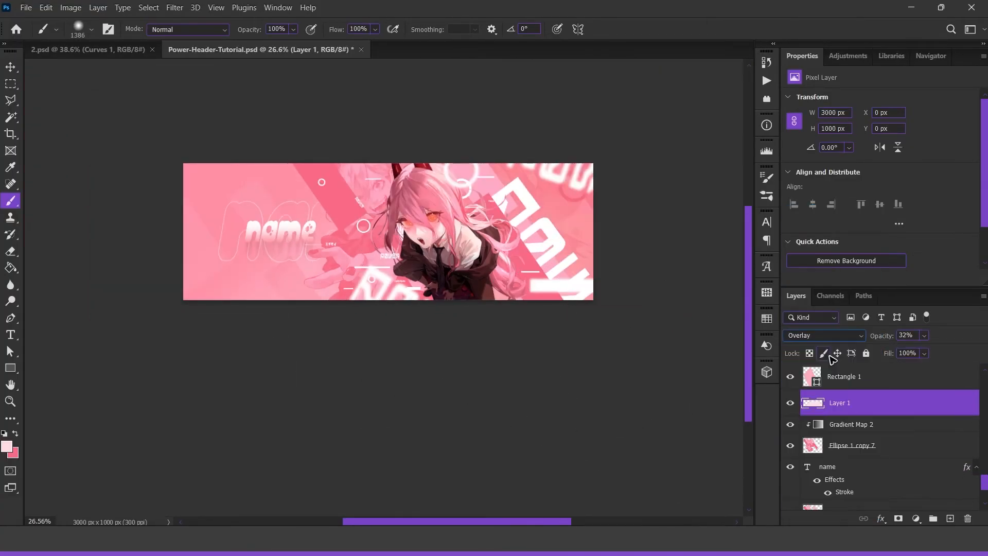
pyautogui.scroll(5, 258, 261)
pyautogui.click(823, 335)
pyautogui.click(817, 297)
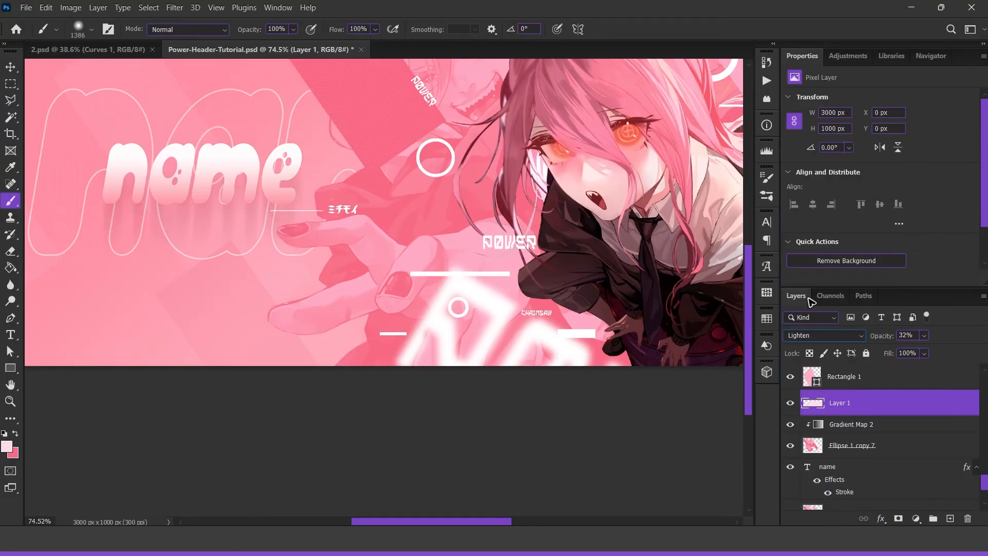
pyautogui.scroll(-5, 383, 288)
pyautogui.click(924, 335)
pyautogui.moveTo(930, 353); pyautogui.dragTo(921, 353)
pyautogui.scroll(-3, 622, 382)
# Add a new layer above the upper small power text layer and make pink f96683 the foreground color.
pyautogui.scroll(1, 622, 381)
pyautogui.scroll(4, 902, 409)
pyautogui.scroll(5, 902, 409)
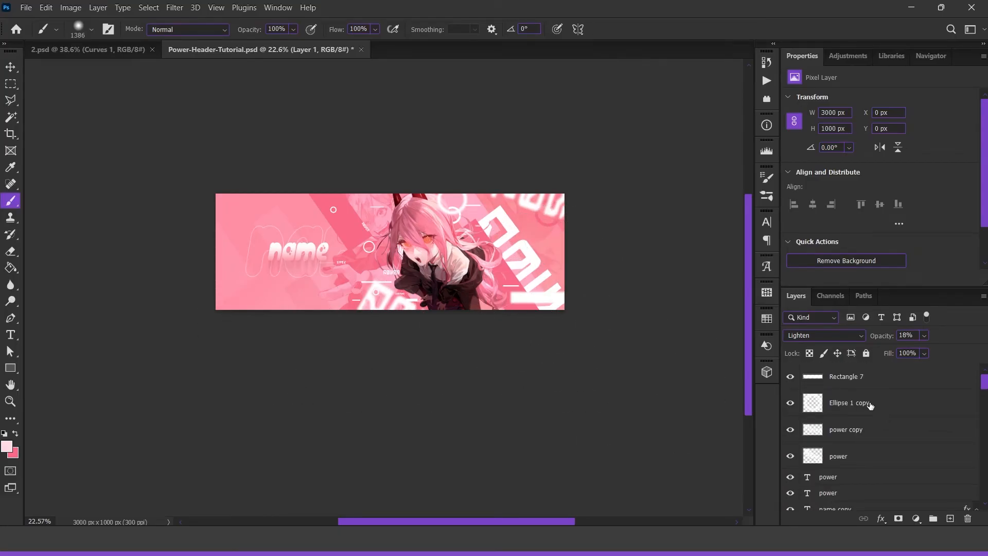
pyautogui.click(868, 406)
pyautogui.click(875, 476)
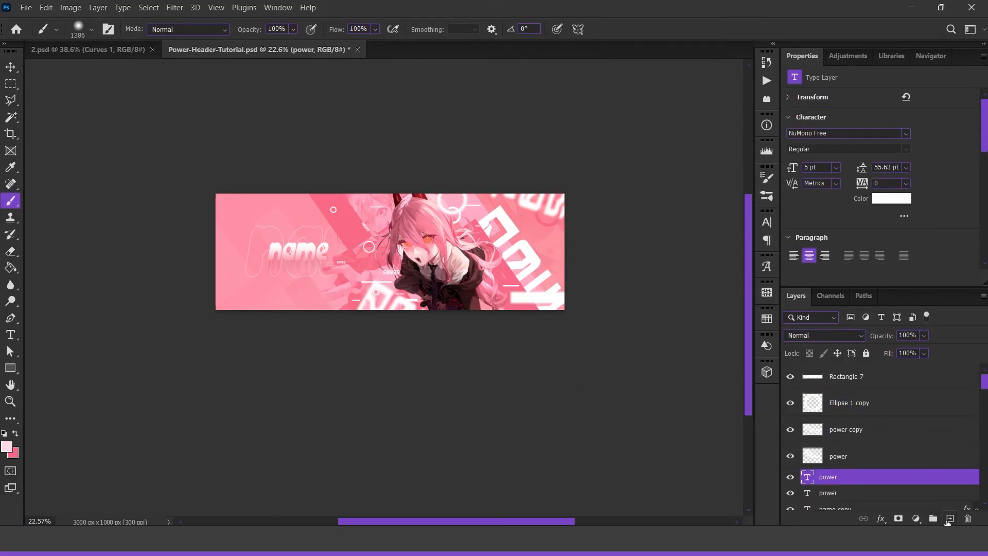
pyautogui.click(949, 519)
pyautogui.click(16, 433)
pyautogui.click(7, 446)
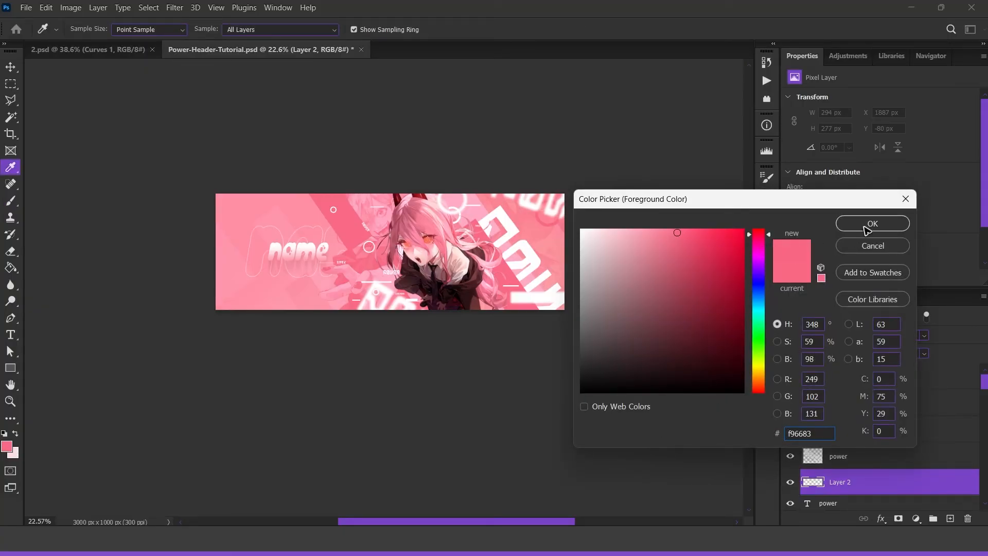
pyautogui.click(872, 223)
# Paint a soft pink glow along the canvas's lower edge on Layer 2 with a 2118 px brush.
pyautogui.press('b')
pyautogui.keyDown('alt'); pyautogui.scroll(-2, 472, 369); pyautogui.keyUp('alt')
pyautogui.keyDown('alt'); pyautogui.scroll(2, 597, 291); pyautogui.keyUp('alt')
pyautogui.keyDown('alt'); pyautogui.scroll(-1, 376, 287); pyautogui.keyUp('alt')
pyautogui.keyDown('alt'); pyautogui.scroll(-1, 263, 363); pyautogui.keyUp('alt')
pyautogui.moveTo(263, 363)
pyautogui.mouseDown()
pyautogui.moveTo(485, 353)
pyautogui.moveTo(238, 375)
pyautogui.moveTo(561, 344)
pyautogui.moveTo(505, 330)
pyautogui.mouseUp()
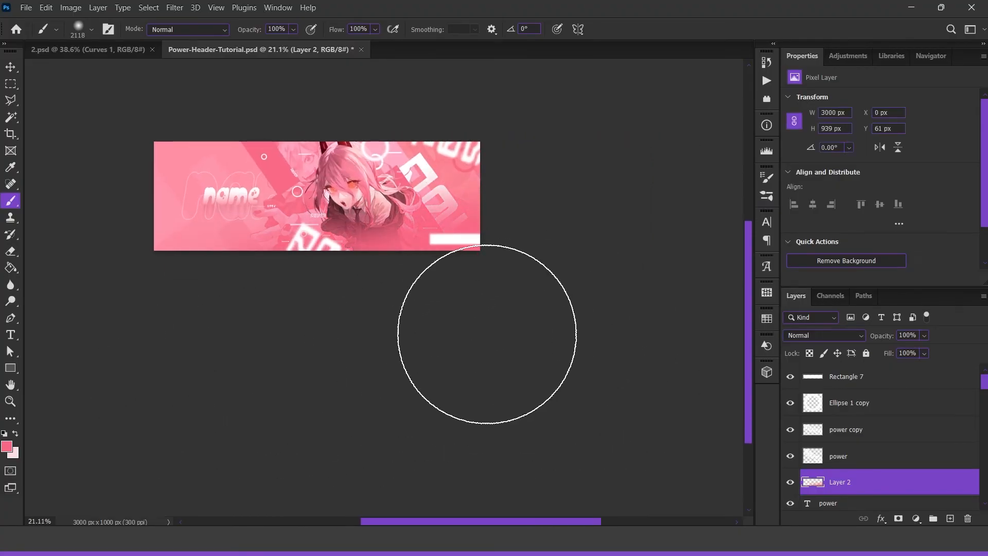
pyautogui.keyDown('alt'); pyautogui.scroll(3, 505, 329); pyautogui.keyUp('alt')
pyautogui.keyDown('alt'); pyautogui.scroll(-1, 505, 330); pyautogui.keyUp('alt')
# Paint a soft pink glow over the canvas's upper-right corner on another new layer.
pyautogui.hotkey('ctrl', 'shift', 'alt', 'n')
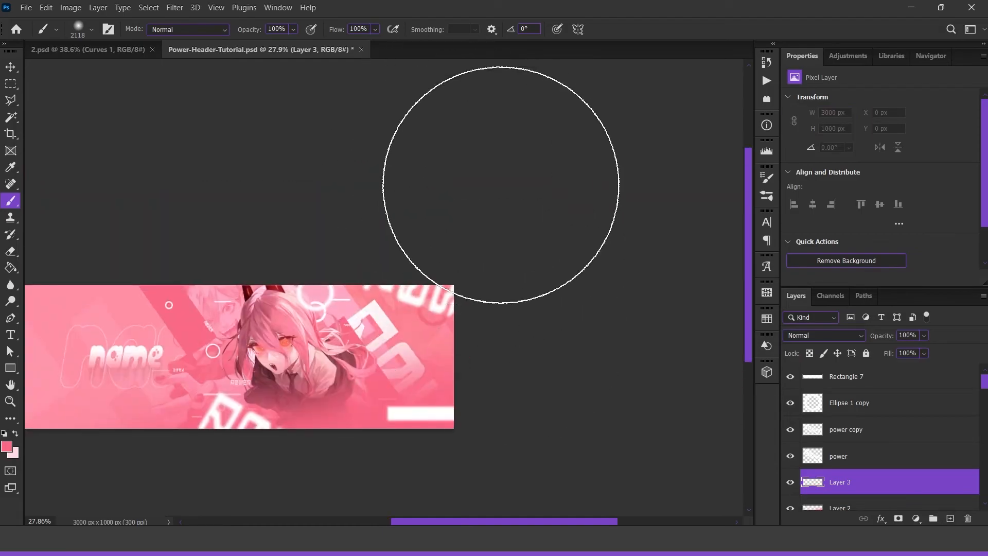
pyautogui.moveTo(488, 210); pyautogui.dragTo(573, 260)
pyautogui.scroll(-2, 576, 281)
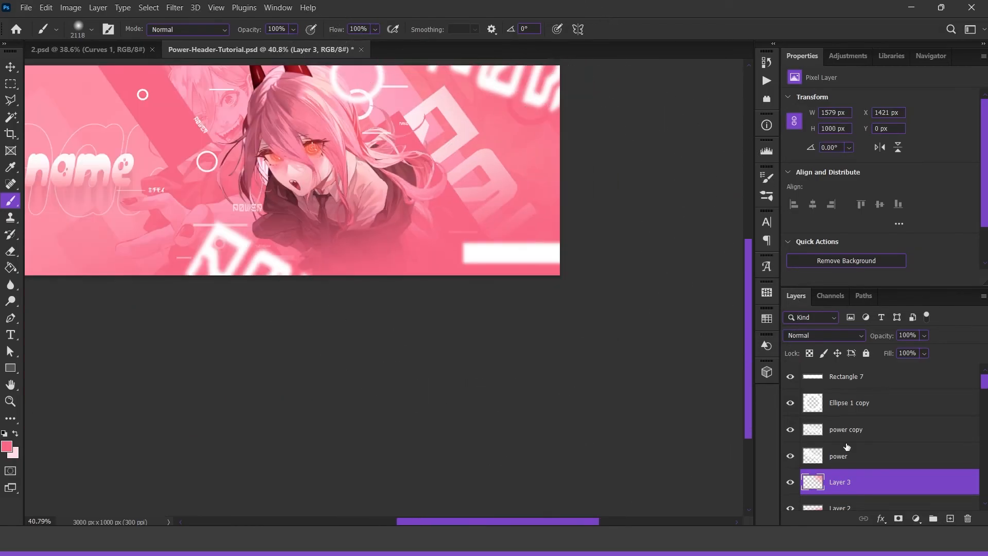
# Reposition the pink glow on Layer 2 to X 294 px, Y 8 px.
pyautogui.hotkey('alt', '[')
pyautogui.press('v')
pyautogui.moveTo(436, 221)
pyautogui.mouseDown()
pyautogui.moveTo(438, 239)
pyautogui.moveTo(468, 246)
pyautogui.moveTo(508, 227)
pyautogui.moveTo(493, 237)
pyautogui.moveTo(429, 218)
pyautogui.mouseUp()
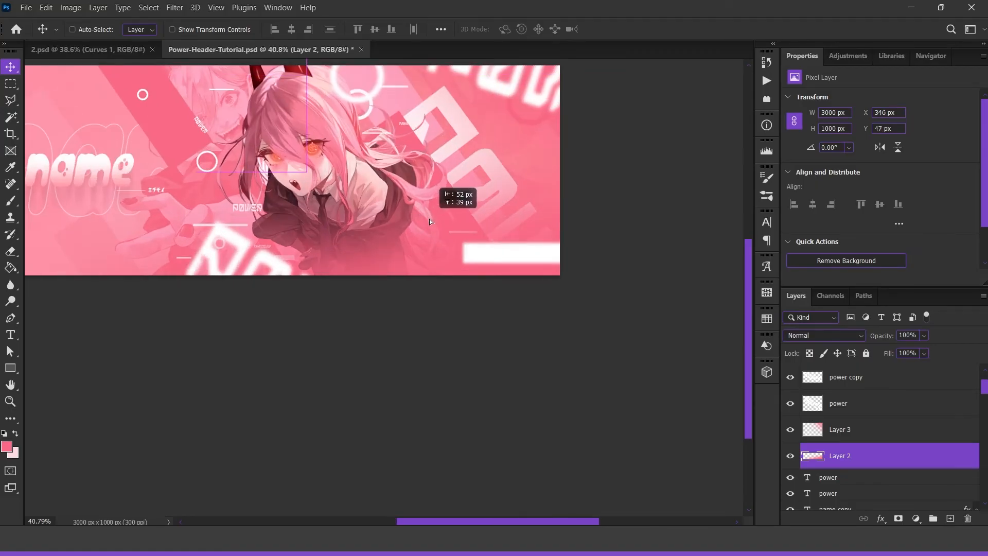
pyautogui.scroll(-2, 429, 218)
pyautogui.scroll(1, 876, 437)
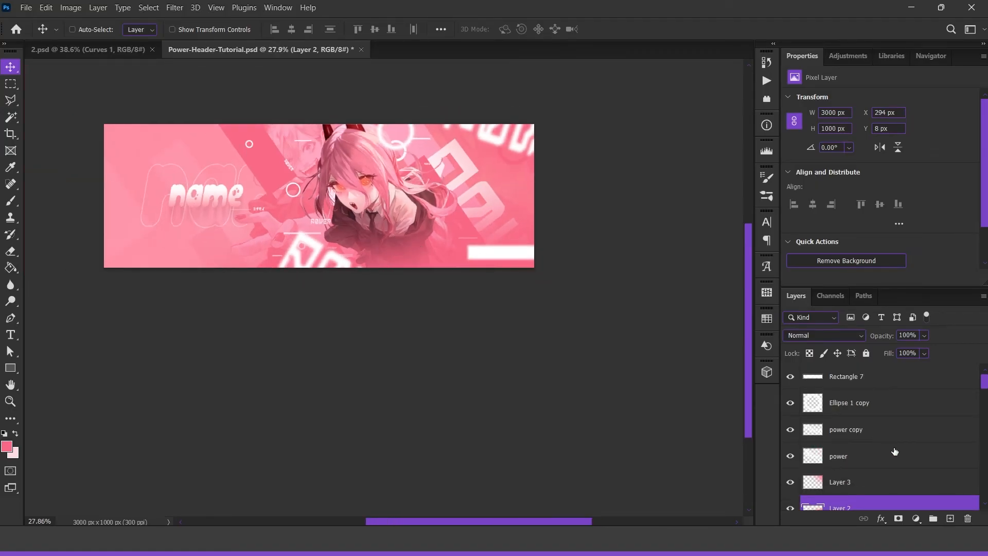
# Duplicate all layers from Layer 3 down to Color Fill 1 and merge the copies into one layer.
pyautogui.scroll(-1, 894, 452)
pyautogui.click(850, 402)
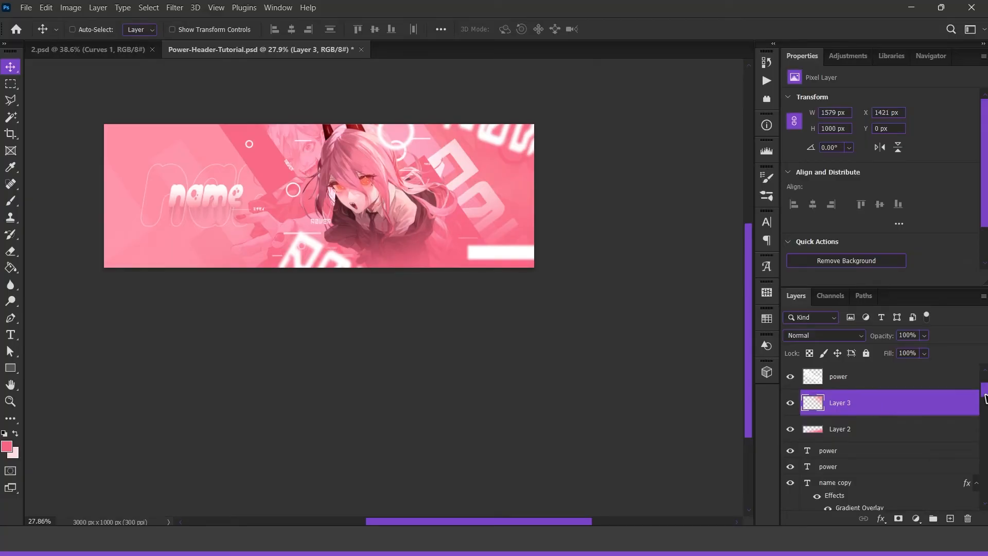
pyautogui.moveTo(984, 399); pyautogui.dragTo(984, 498)
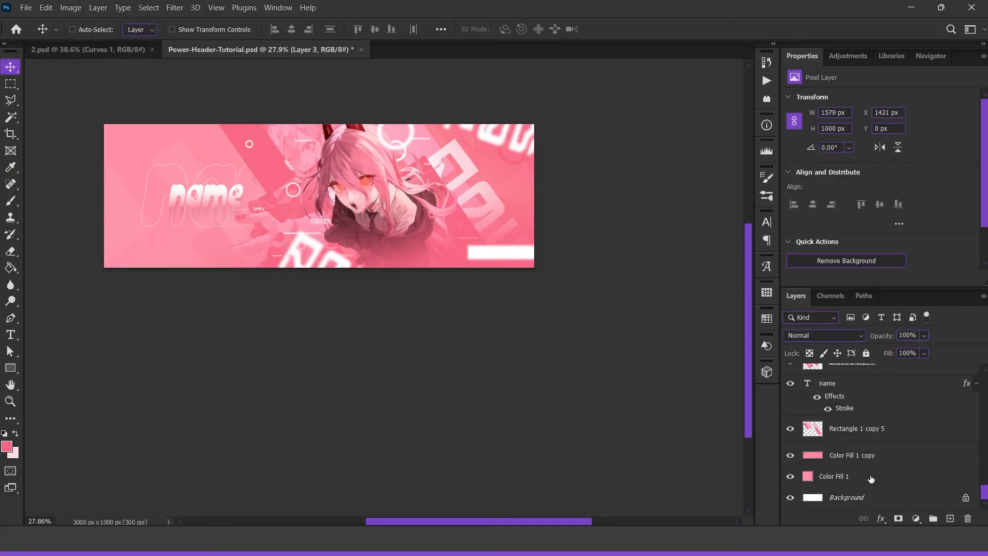
pyautogui.keyDown('shift'); pyautogui.click(870, 479); pyautogui.keyUp('shift')
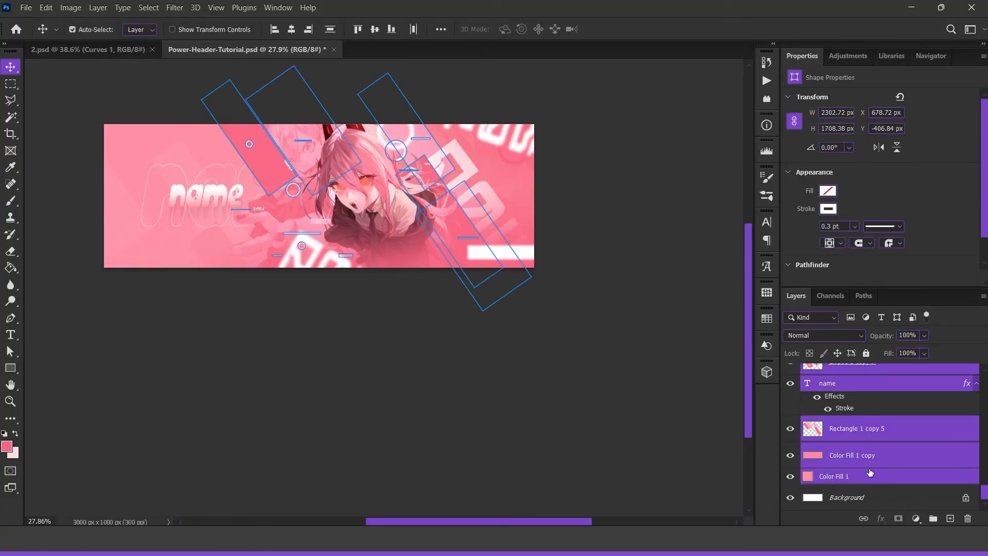
pyautogui.scroll(10, 870, 473)
pyautogui.hotkey('ctrl', 'e')
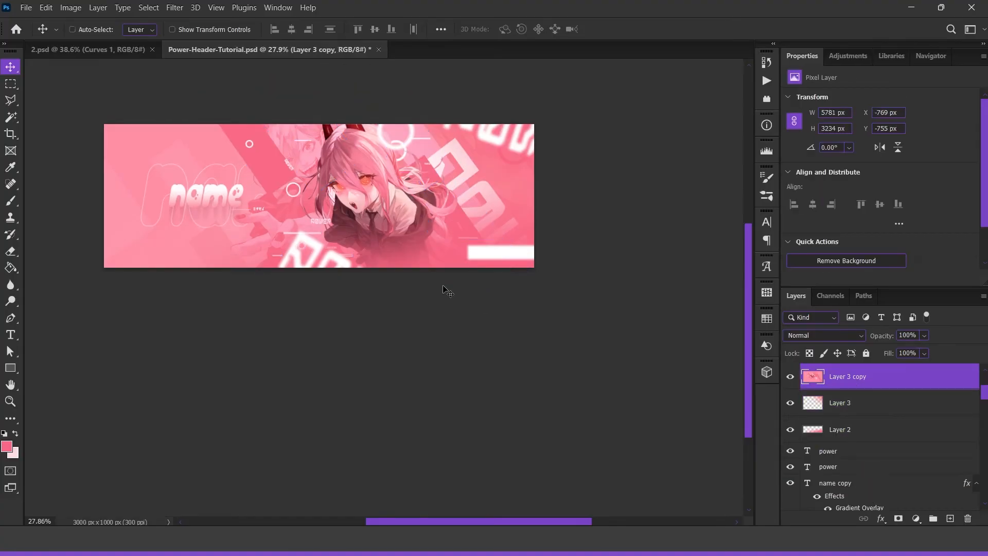
# Select the whole 3000 x 1000 px canvas area of the merged copy and cut it to its own layer.
pyautogui.scroll(-2, 456, 301)
pyautogui.click(10, 83)
pyautogui.click(67, 82)
pyautogui.moveTo(172, 158); pyautogui.dragTo(478, 278)
pyautogui.rightClick(405, 198)
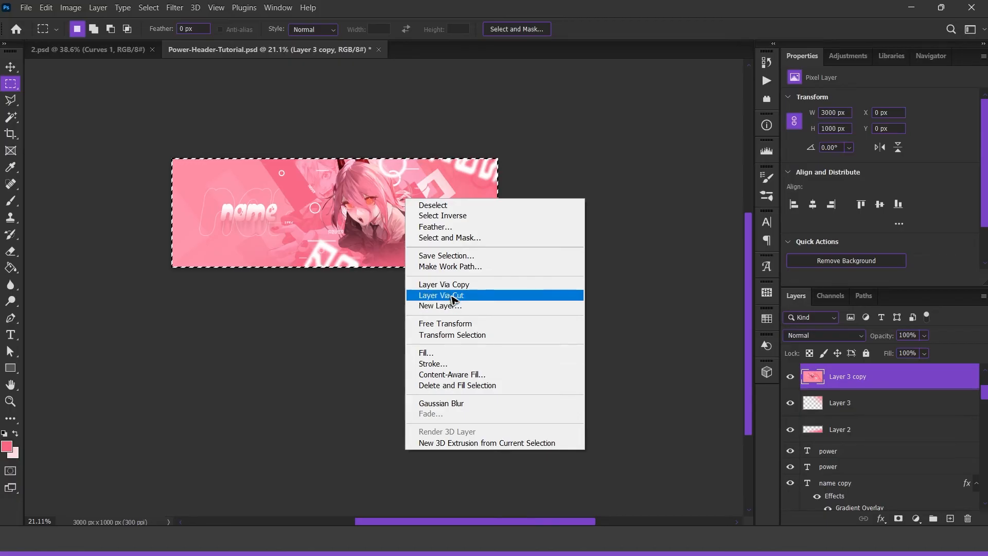
pyautogui.click(442, 296)
# Delete the leftover merged copy outside the canvas and rename the cut layer Blur.
pyautogui.click(851, 405)
pyautogui.press('Delete')
pyautogui.click(843, 378)
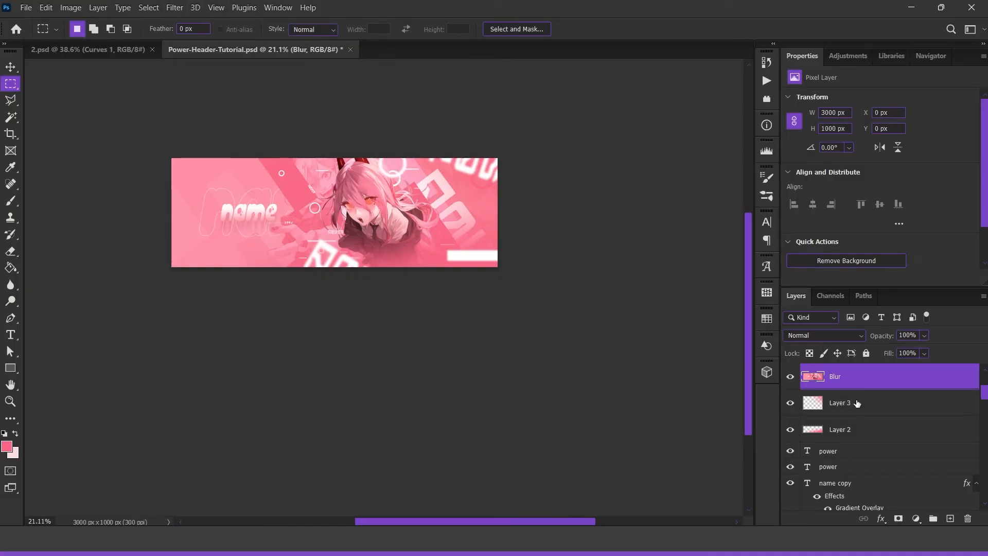
# Apply a Gaussian Blur with a 4.8 px radius to the Blur layer.
pyautogui.click(171, 8)
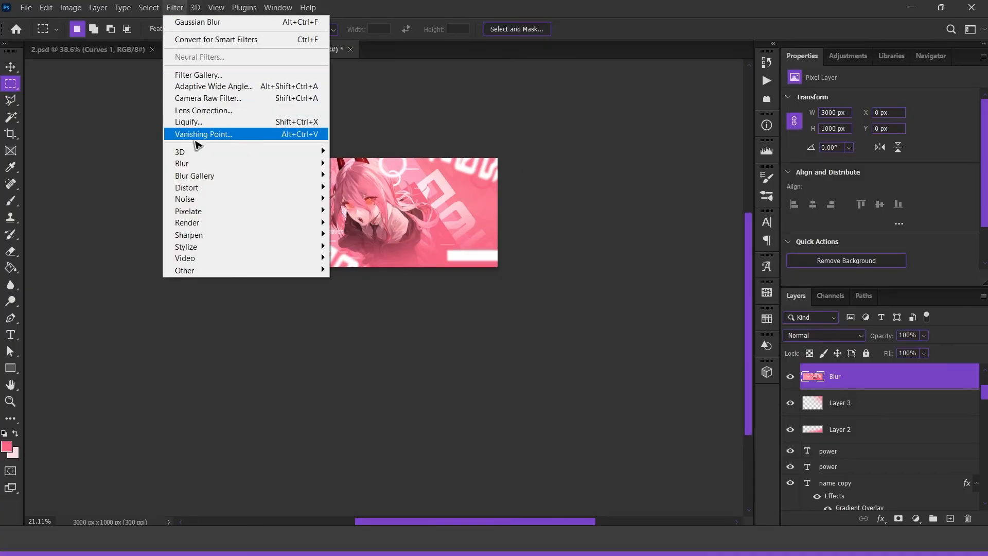
pyautogui.moveTo(206, 164)
pyautogui.click(363, 211)
pyautogui.moveTo(799, 283)
pyautogui.mouseDown()
pyautogui.moveTo(809, 287)
pyautogui.moveTo(785, 288)
pyautogui.mouseUp()
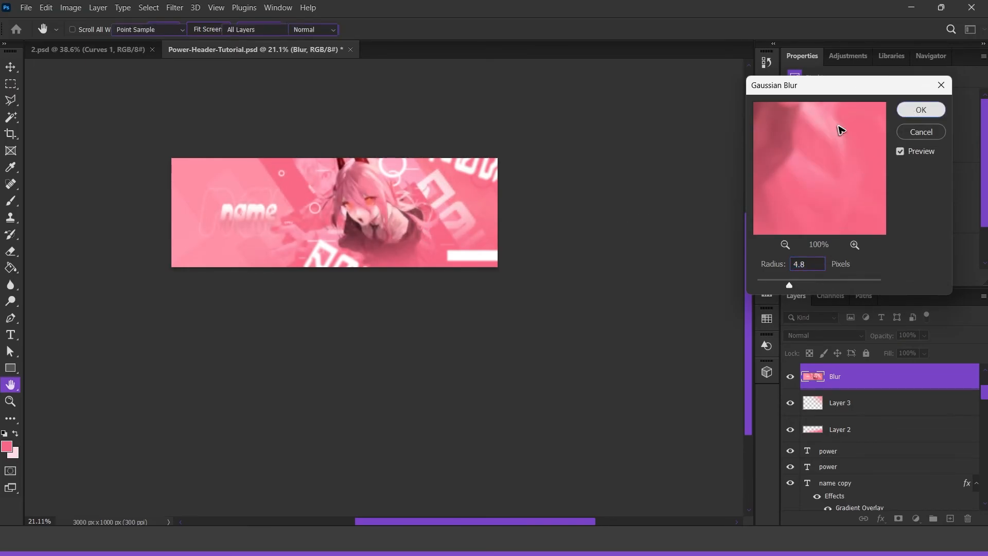
pyautogui.click(910, 110)
pyautogui.press('m')
pyautogui.scroll(5, 381, 216)
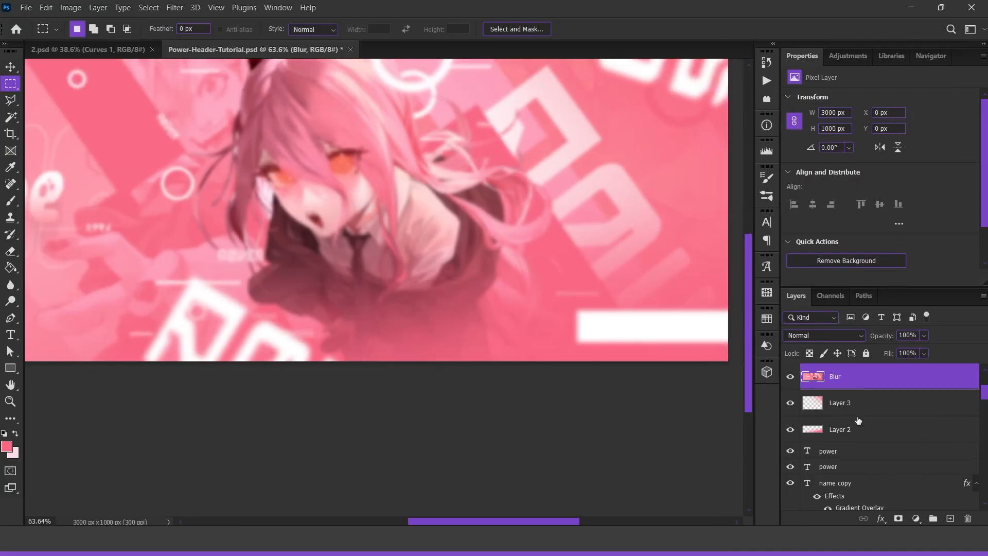
# Add a black layer mask to the Blur layer and reveal the blur around the character with a white 933 px soft brush.
pyautogui.click(898, 518)
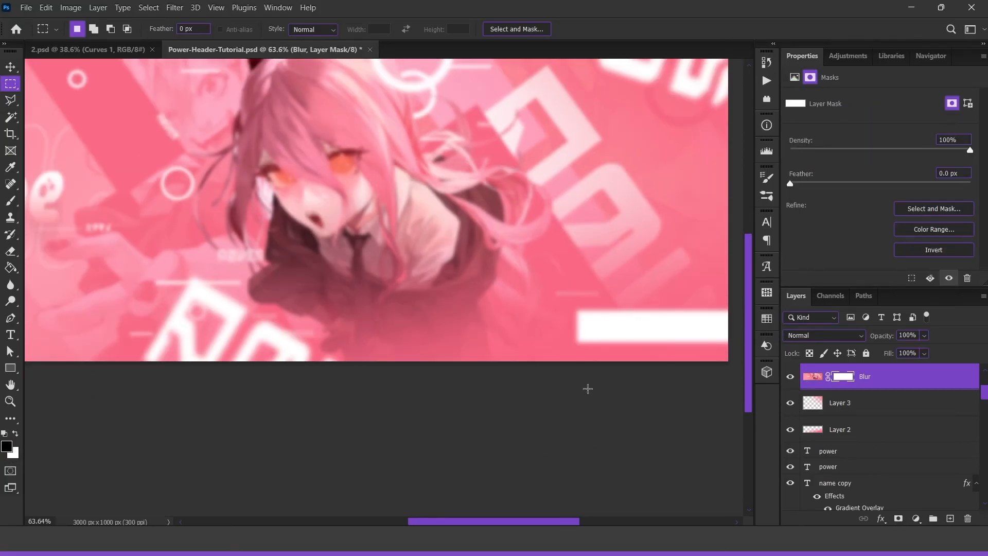
pyautogui.hotkey('alt', 'BackSpace')
pyautogui.scroll(-2, 263, 208)
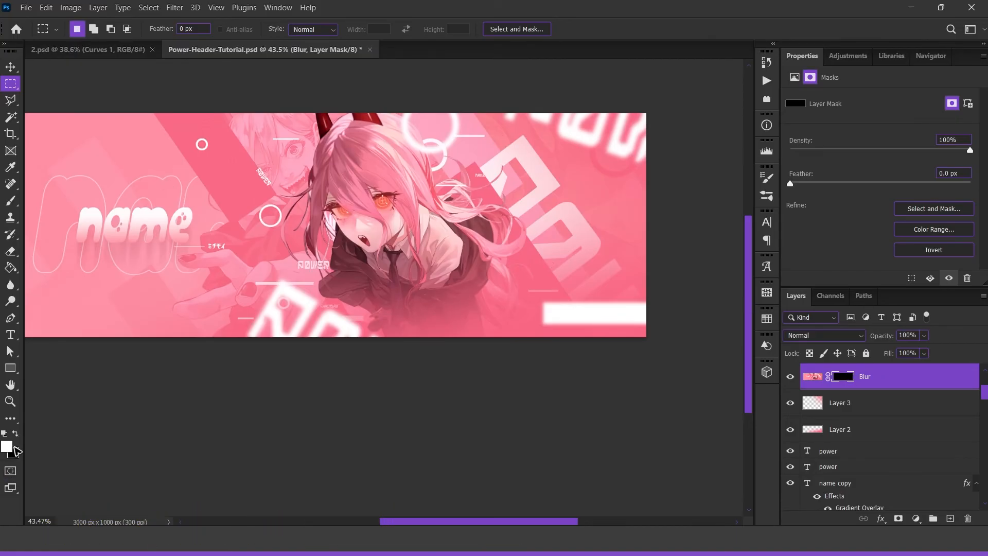
pyautogui.click(10, 201)
pyautogui.moveTo(474, 333)
pyautogui.mouseDown()
pyautogui.moveTo(387, 323)
pyautogui.moveTo(429, 257)
pyautogui.moveTo(415, 297)
pyautogui.moveTo(494, 306)
pyautogui.moveTo(448, 278)
pyautogui.mouseUp()
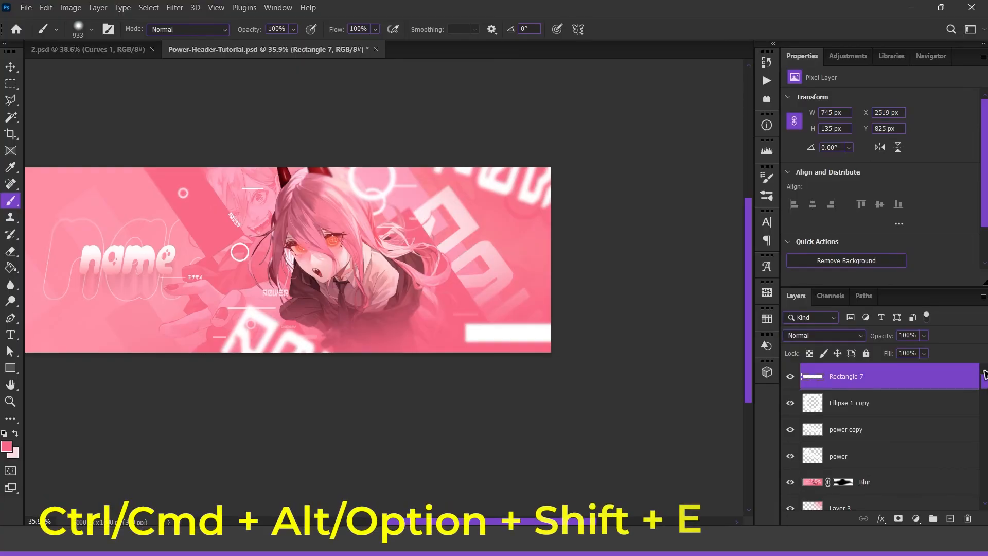
# Stamp all visible layers into a new layer above Rectangle 7 and convert it to a smart object.
pyautogui.scroll(-2, 465, 319)
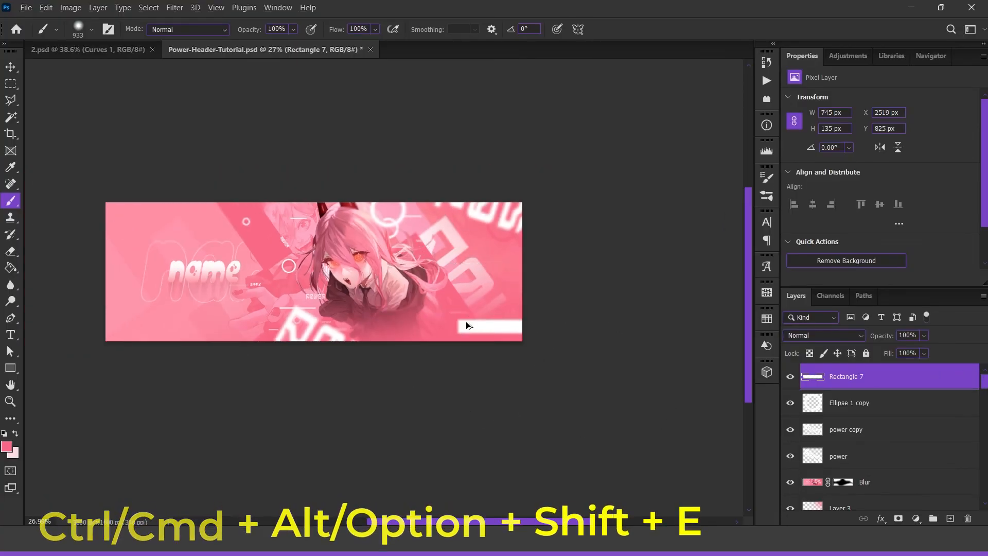
pyautogui.hotkey('ctrl', 'alt', 'shift', 'e')
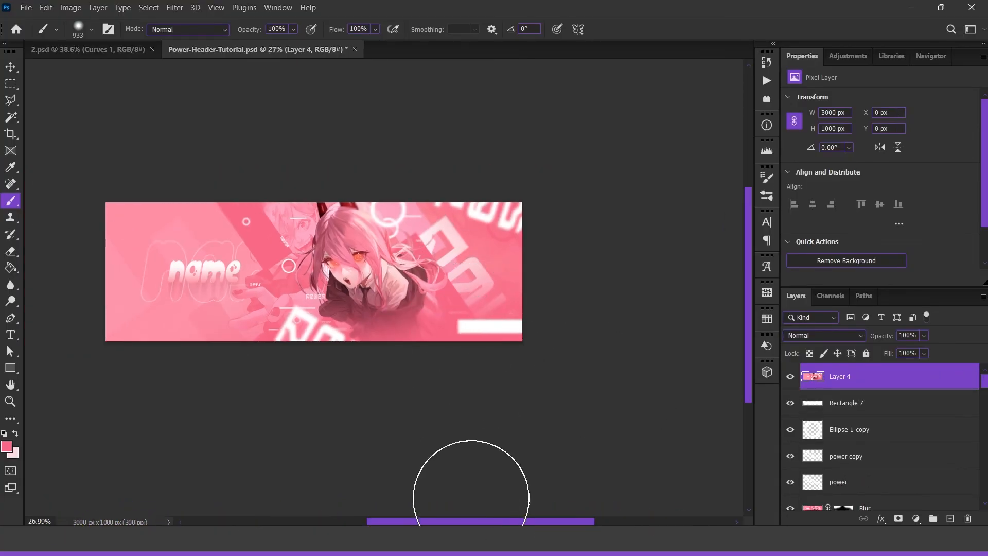
pyautogui.rightClick(867, 375)
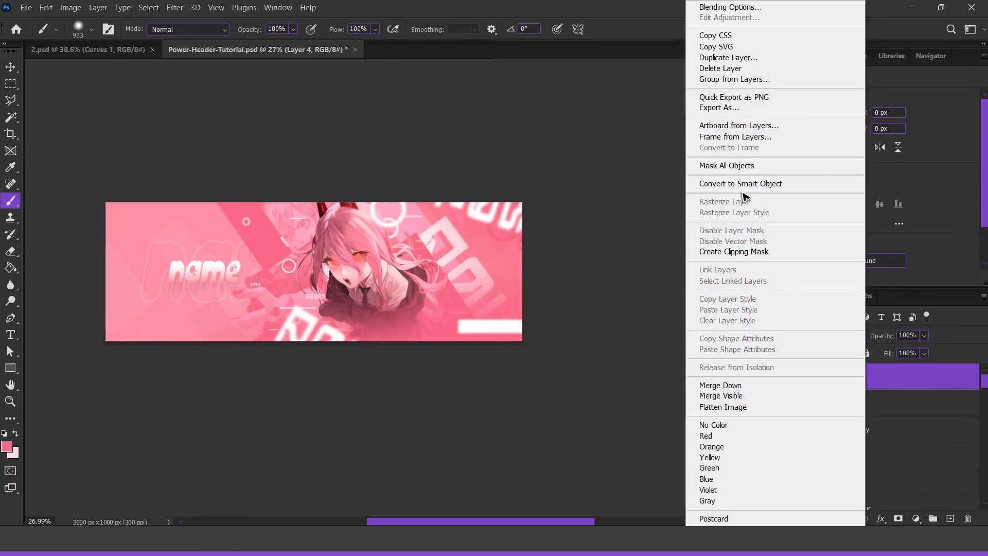
pyautogui.click(776, 185)
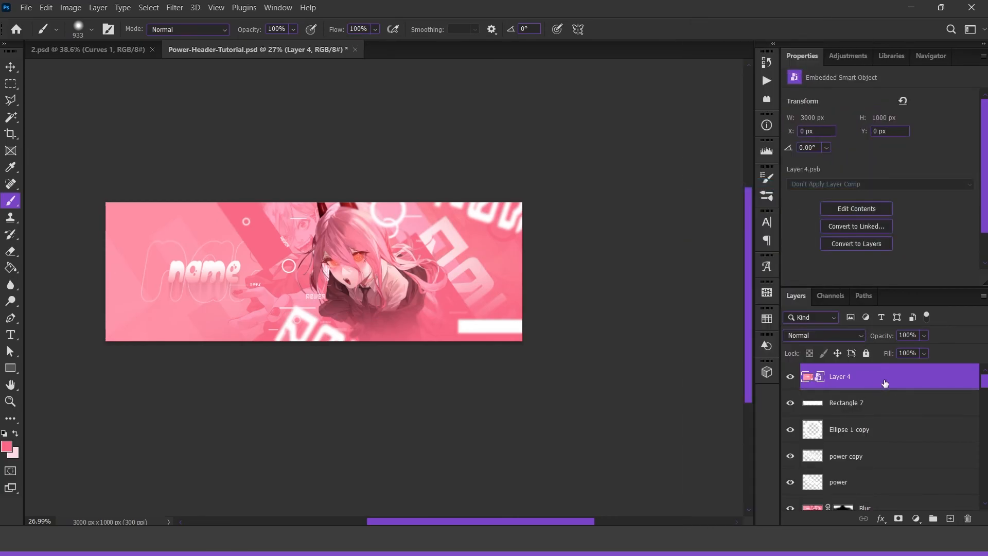
# Apply the Camera Raw Filter to Layer 4 with the Portraits: Deep Skin preset PD04 Red.
pyautogui.click(174, 7)
pyautogui.click(214, 99)
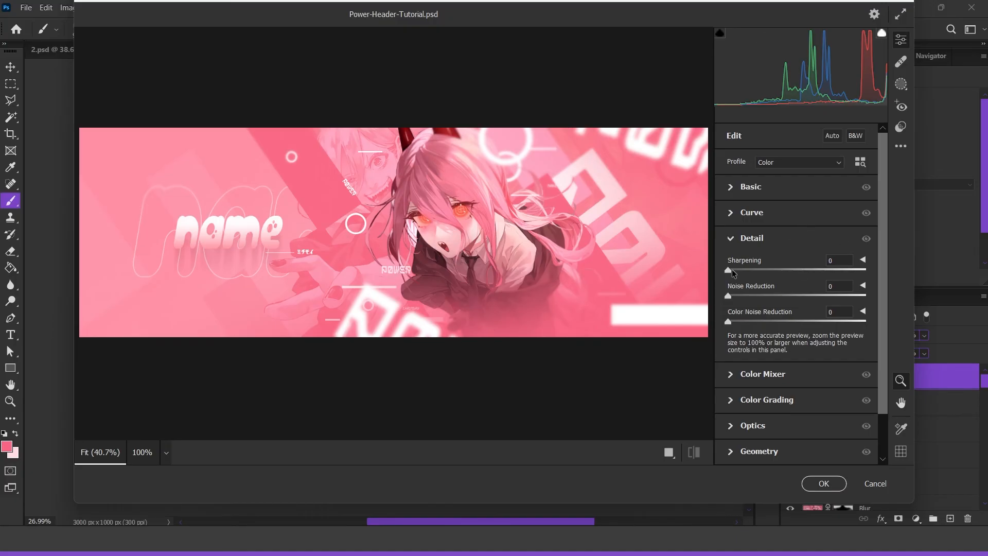
pyautogui.click(860, 162)
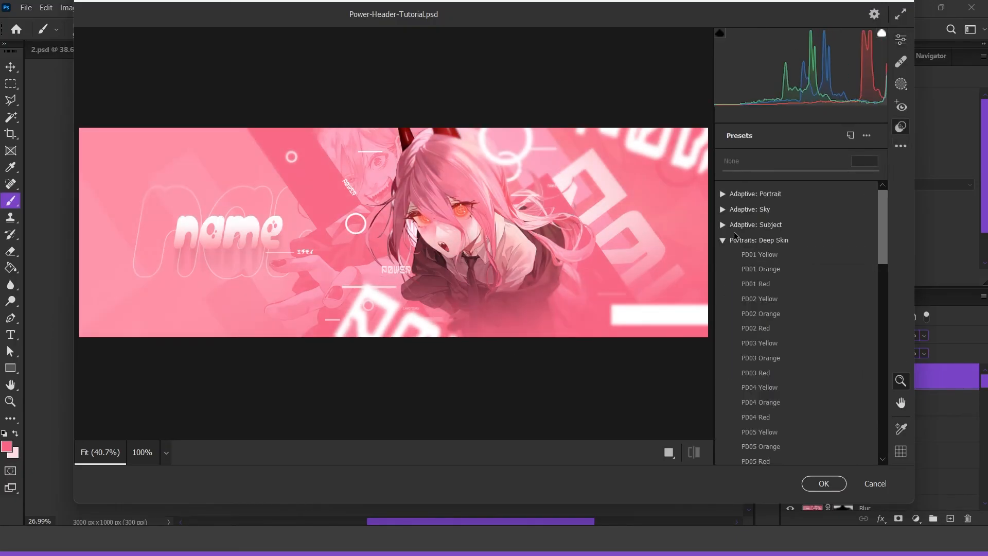
pyautogui.scroll(-2, 762, 281)
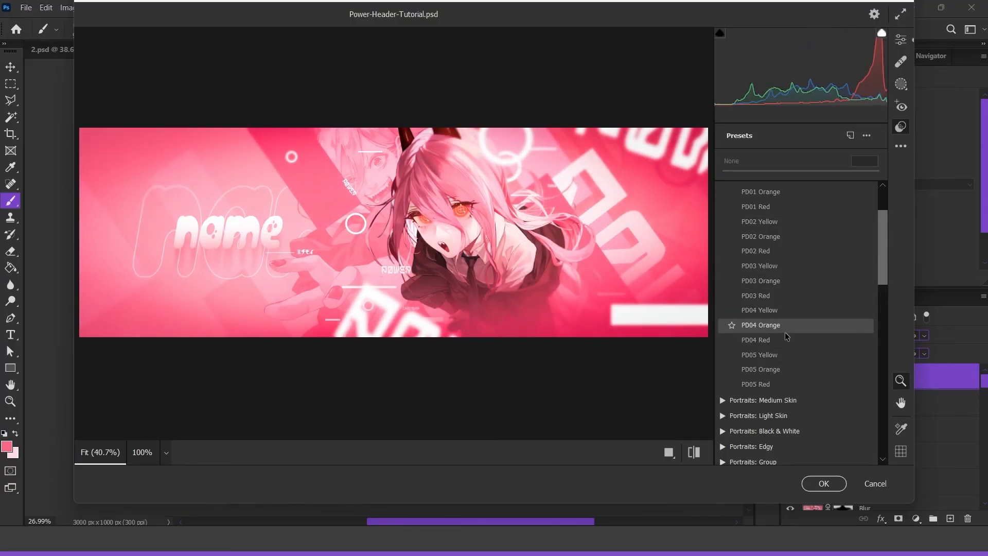
pyautogui.click(784, 341)
pyautogui.click(804, 479)
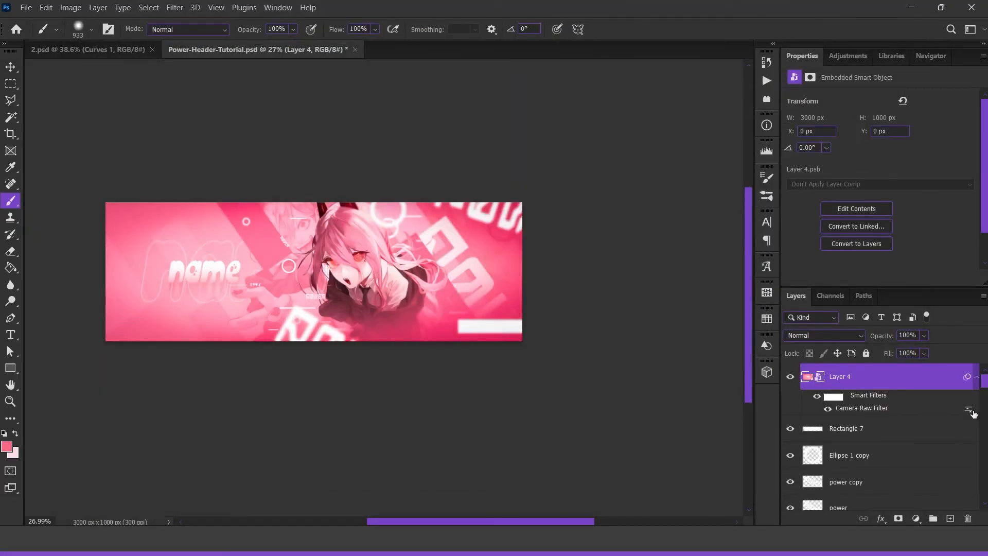
# Lower the blending opacity of the Camera Raw smart filter on Layer 4.
pyautogui.doubleClick(967, 411)
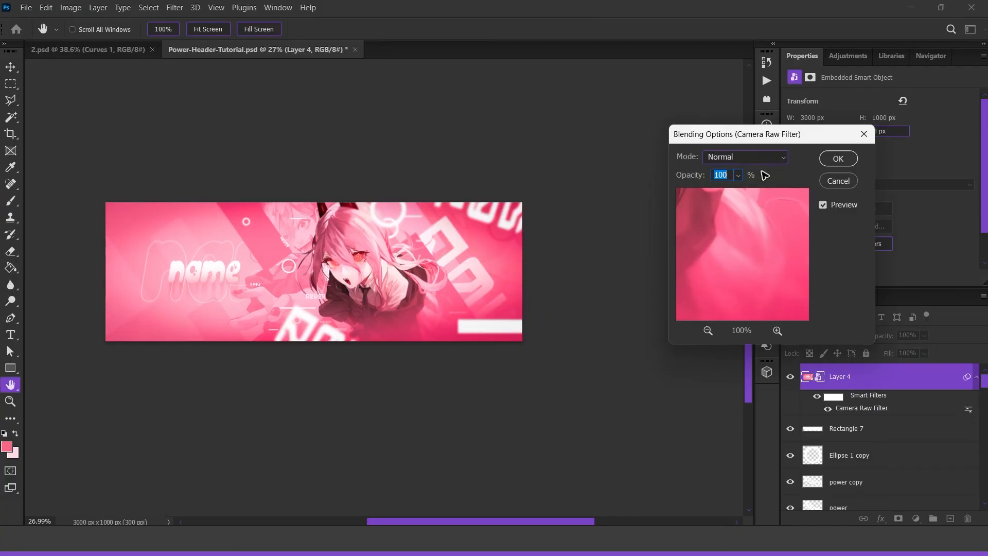
pyautogui.click(738, 175)
pyautogui.moveTo(749, 191)
pyautogui.mouseDown()
pyautogui.moveTo(699, 190)
pyautogui.moveTo(716, 195)
pyautogui.mouseUp()
pyautogui.click(838, 159)
pyautogui.press('b')
# Compare the header with Layer 4 hidden and shown, and examine the character's face up close.
pyautogui.scroll(3, 336, 294)
pyautogui.scroll(-3, 337, 295)
pyautogui.moveTo(336, 295); pyautogui.dragTo(407, 258)
pyautogui.click(791, 378)
pyautogui.click(790, 378)
pyautogui.click(790, 377)
pyautogui.click(790, 377)
pyautogui.scroll(5, 477, 189)
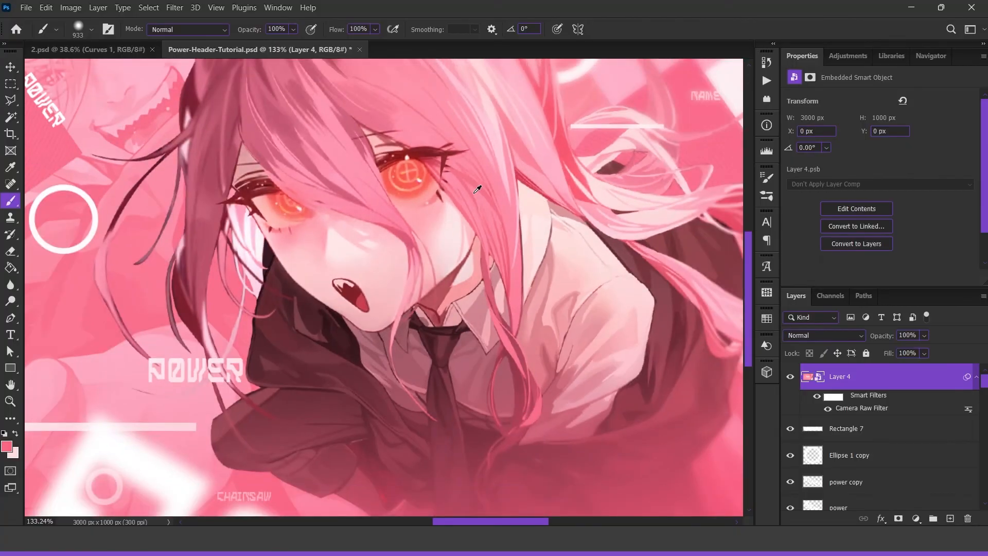
pyautogui.scroll(-5, 478, 189)
# Start a second Camera Raw Filter on Layer 4 and slightly raise the Sharpening in its Detail settings.
pyautogui.click(178, 11)
pyautogui.click(218, 101)
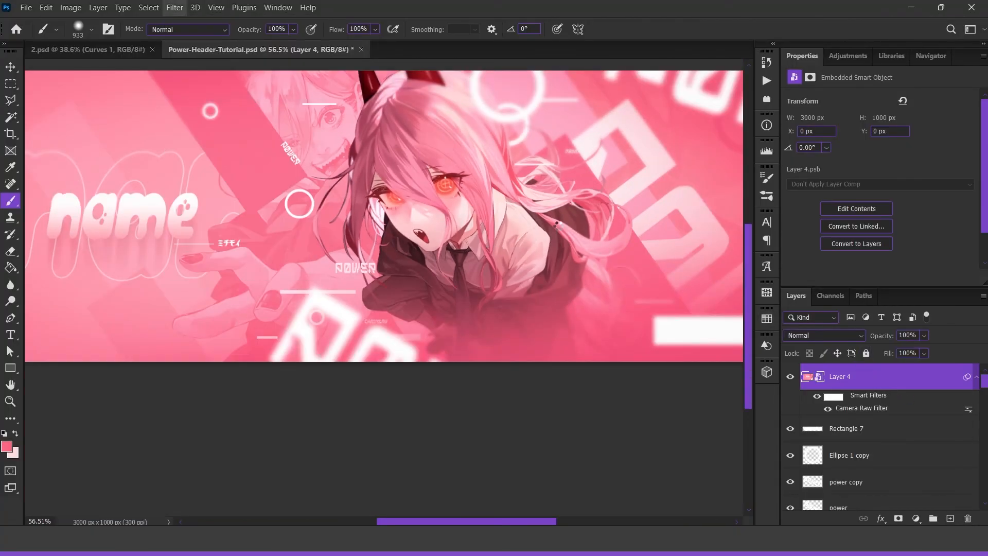
pyautogui.scroll(4, 555, 206)
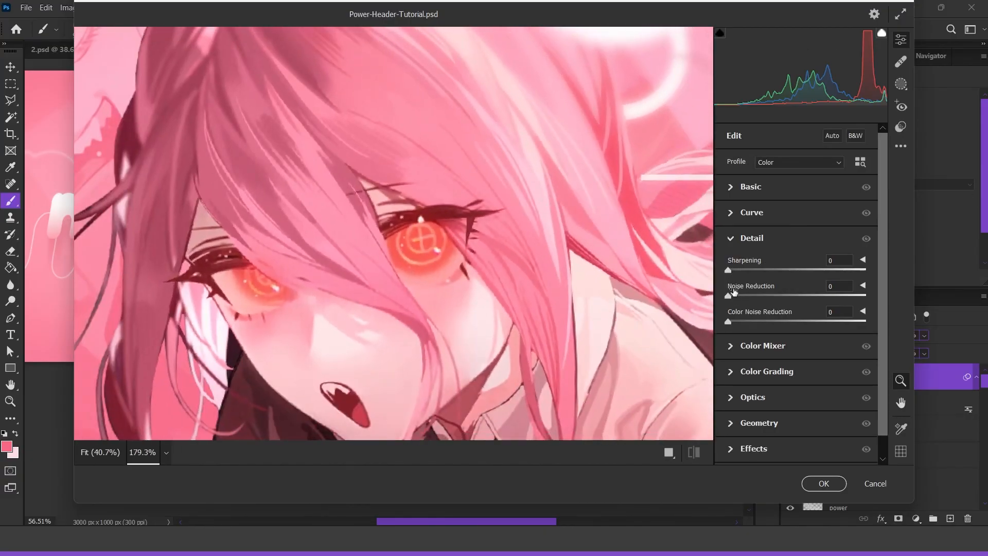
pyautogui.hotkey('ctrl', '-')
pyautogui.moveTo(746, 272); pyautogui.dragTo(748, 273)
pyautogui.scroll(-4, 492, 273)
pyautogui.click(752, 238)
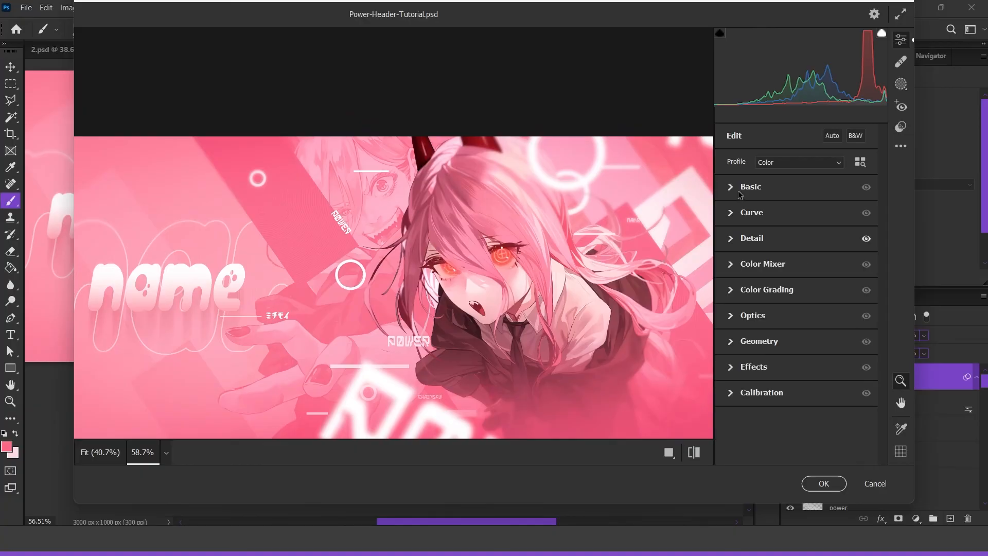
# Set Texture to +12 in the Basic settings of the second Camera Raw Filter.
pyautogui.click(751, 187)
pyautogui.moveTo(798, 374); pyautogui.dragTo(805, 373)
pyautogui.scroll(5, 574, 341)
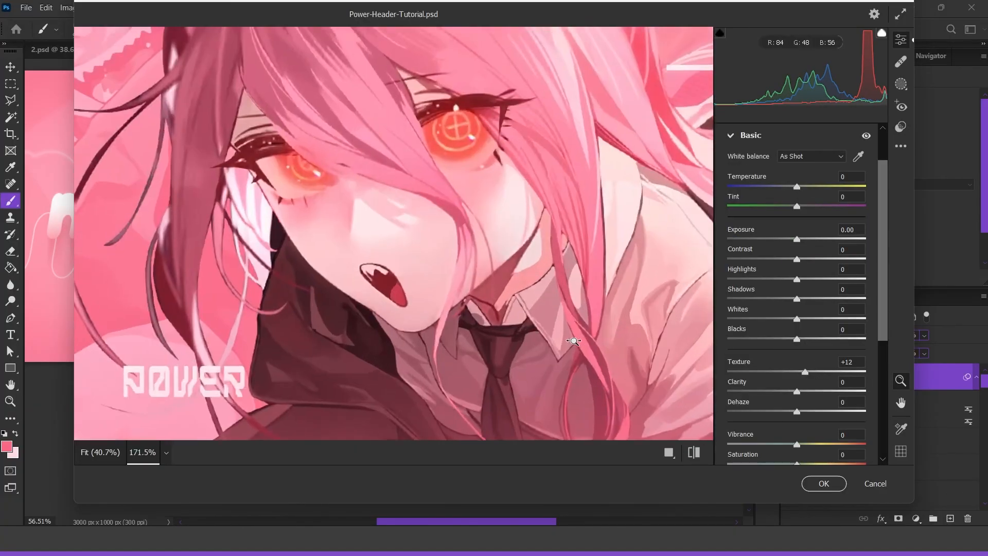
pyautogui.scroll(-4, 574, 341)
# Set Vibrance to +5, slightly raise Saturation, and apply the second Camera Raw Filter to Layer 4.
pyautogui.moveTo(797, 444); pyautogui.dragTo(800, 444)
pyautogui.hotkey('ctrl', '-')
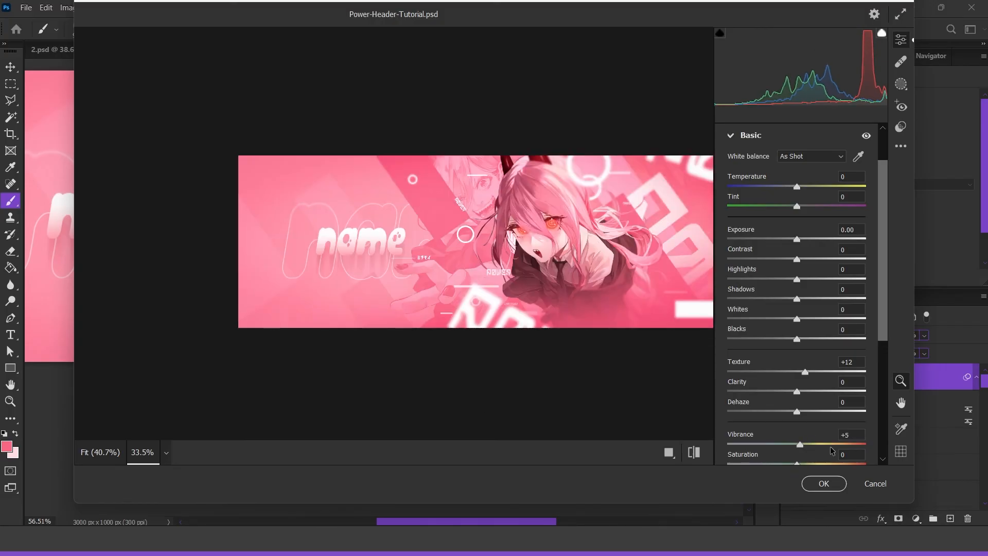
pyautogui.scroll(-3, 799, 360)
pyautogui.moveTo(798, 308); pyautogui.dragTo(801, 307)
pyautogui.scroll(2, 816, 218)
pyautogui.click(824, 483)
pyautogui.scroll(-2, 551, 332)
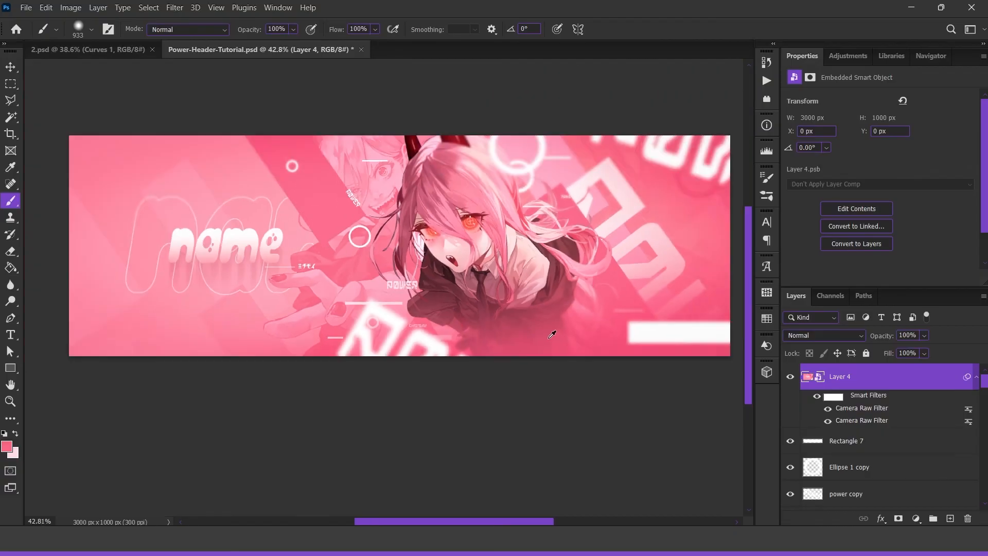
# Add a Curves adjustment layer above Layer 4 and lift the middle of its RGB curve slightly.
pyautogui.click(917, 520)
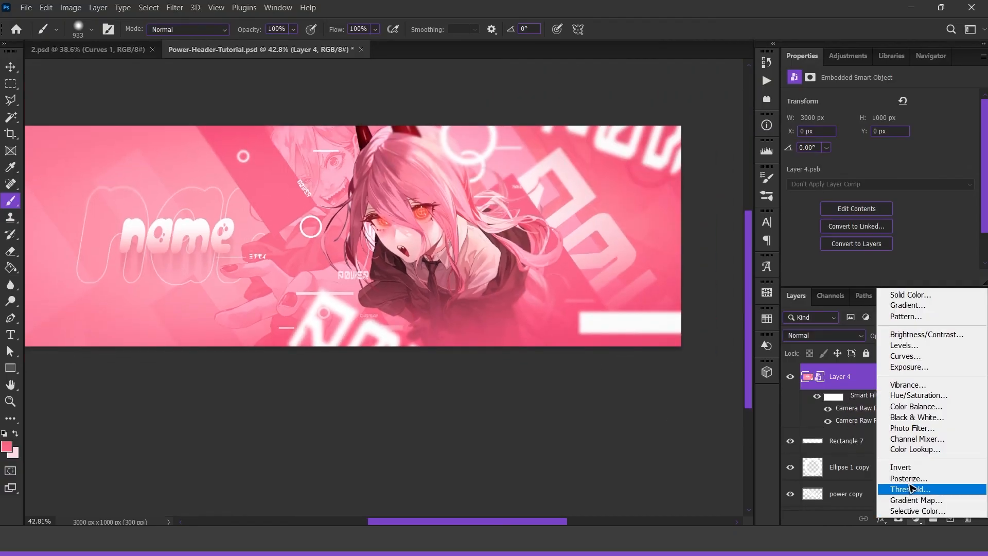
pyautogui.click(894, 358)
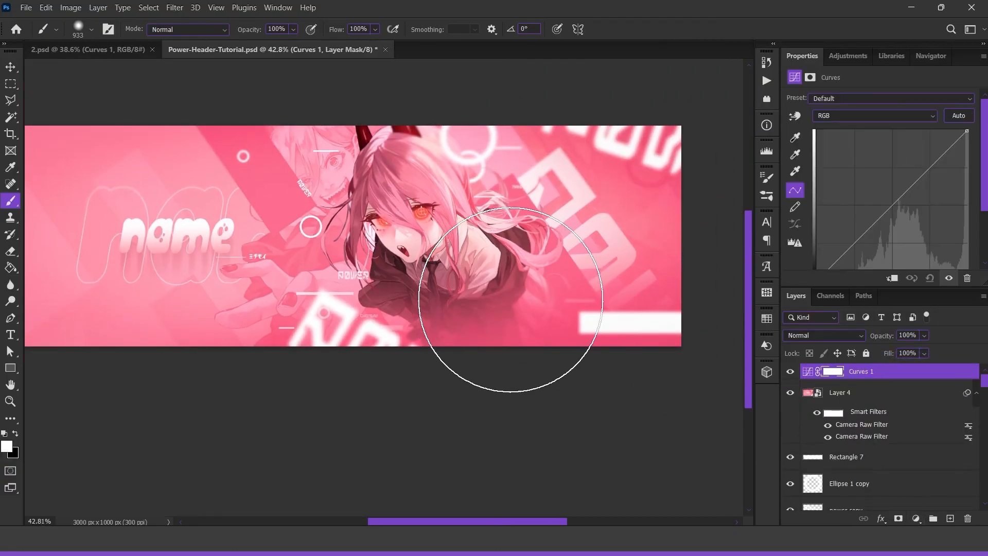
pyautogui.click(8, 70)
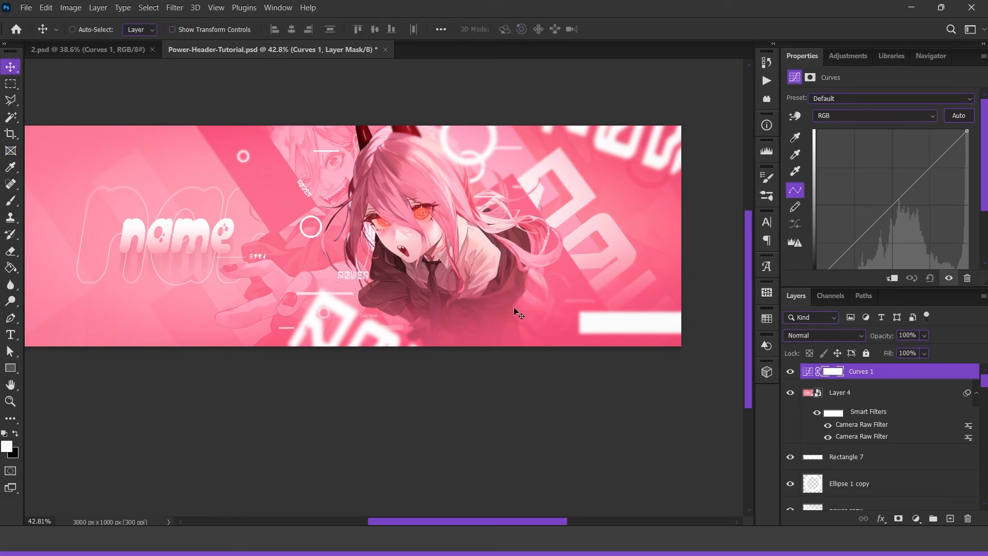
pyautogui.moveTo(892, 205); pyautogui.dragTo(893, 200)
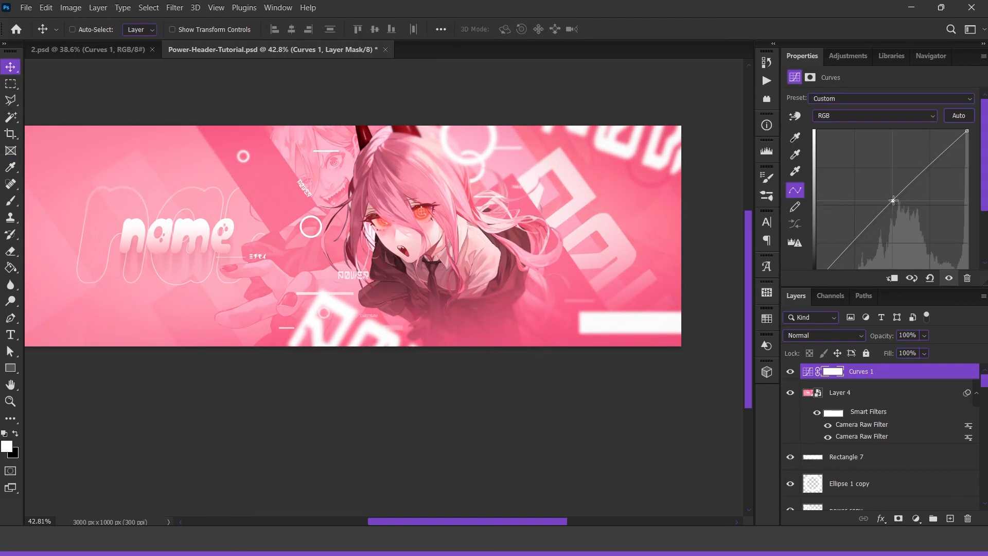
# Move the black point of the Curves 1 adjustment slightly inward to deepen the shadows.
pyautogui.scroll(-1, 829, 255)
pyautogui.moveTo(833, 255); pyautogui.dragTo(828, 256)
pyautogui.hotkey('ctrl', '-')
# Move the Curves 1 white point slightly inward to brighten the highlights, and delete the adjustment's layer mask.
pyautogui.moveTo(968, 259); pyautogui.dragTo(962, 260)
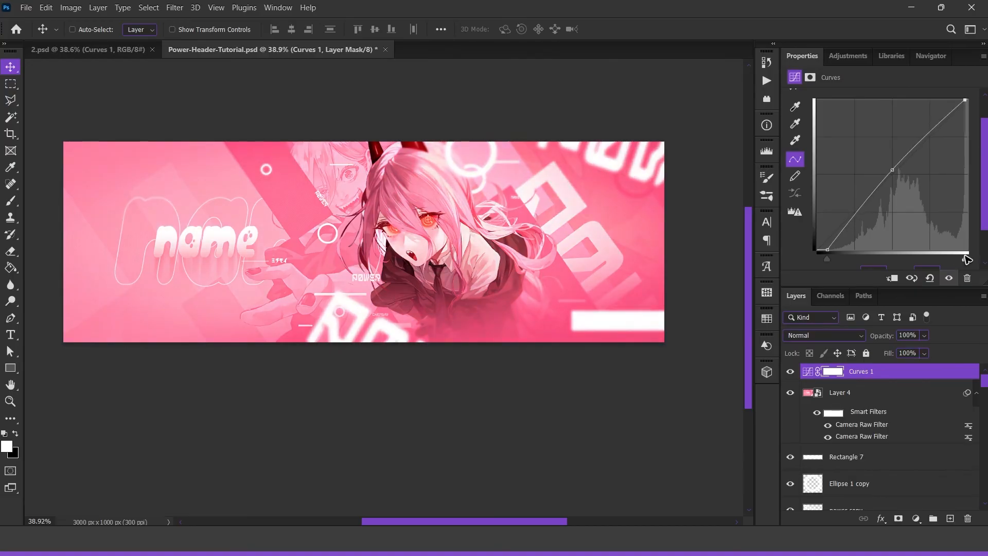
pyautogui.moveTo(962, 101); pyautogui.dragTo(958, 100)
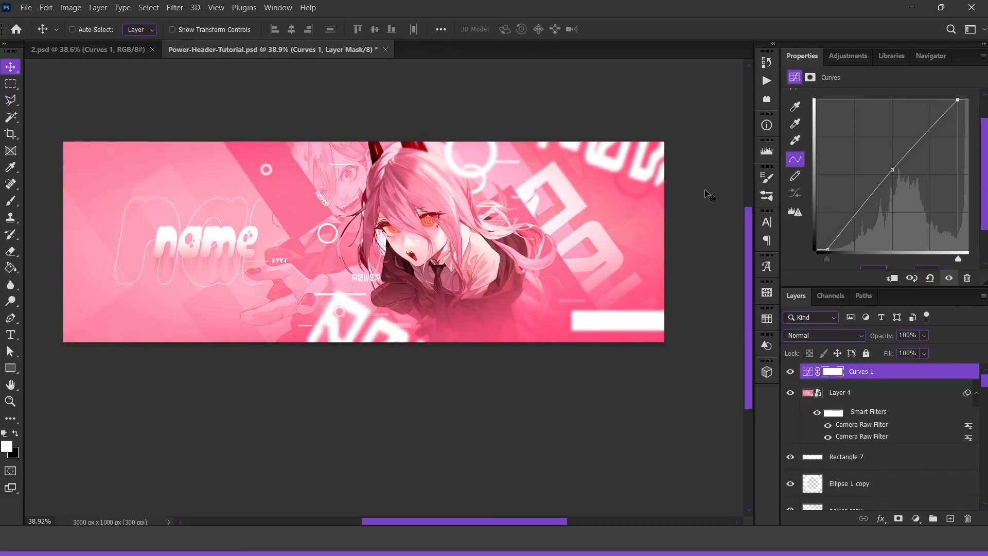
pyautogui.hotkey('ctrl', '+')
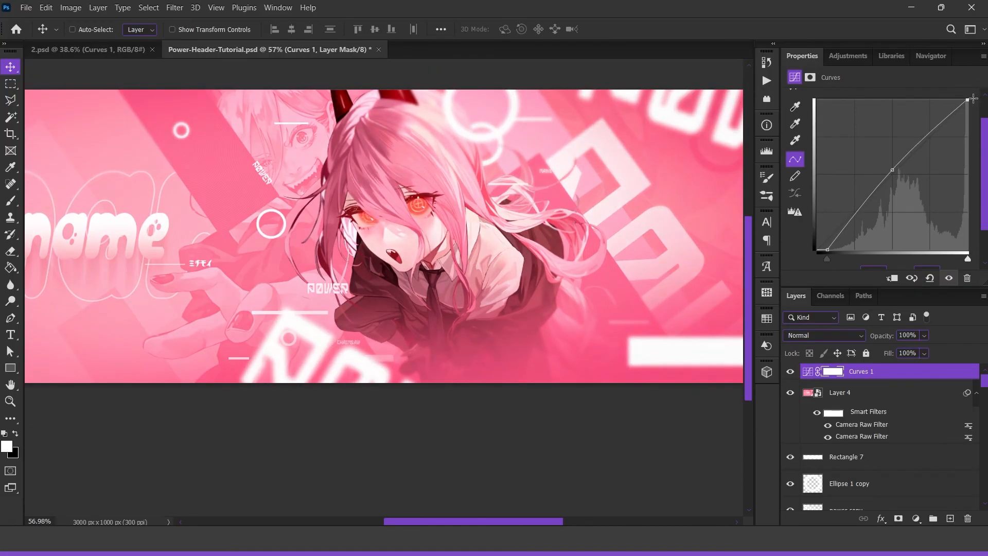
pyautogui.hotkey('ctrl', '-')
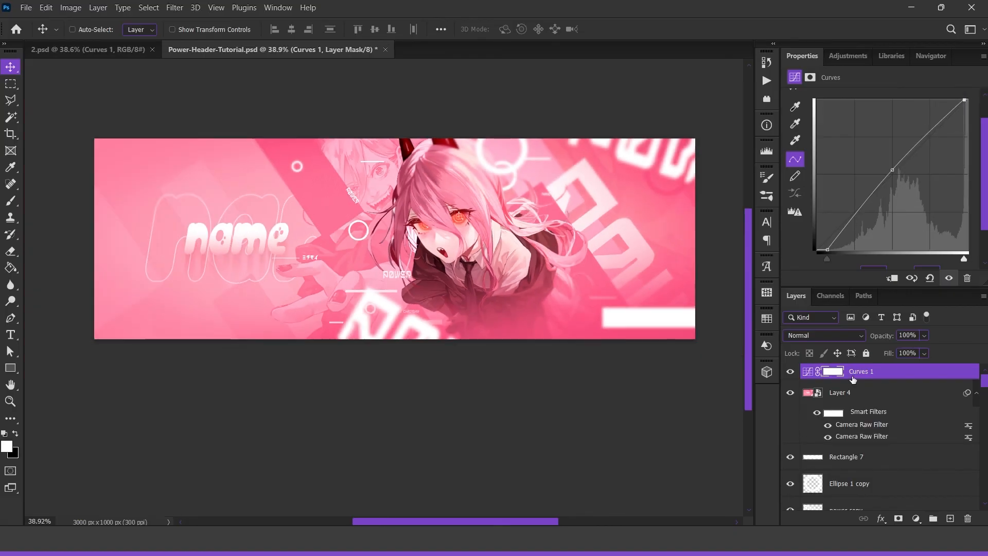
pyautogui.click(833, 374)
pyautogui.click(833, 379)
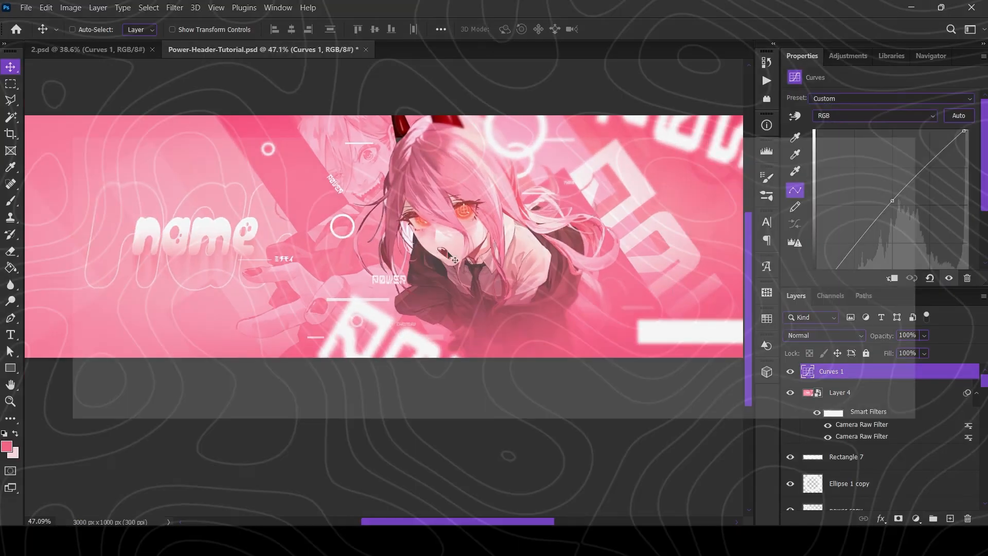